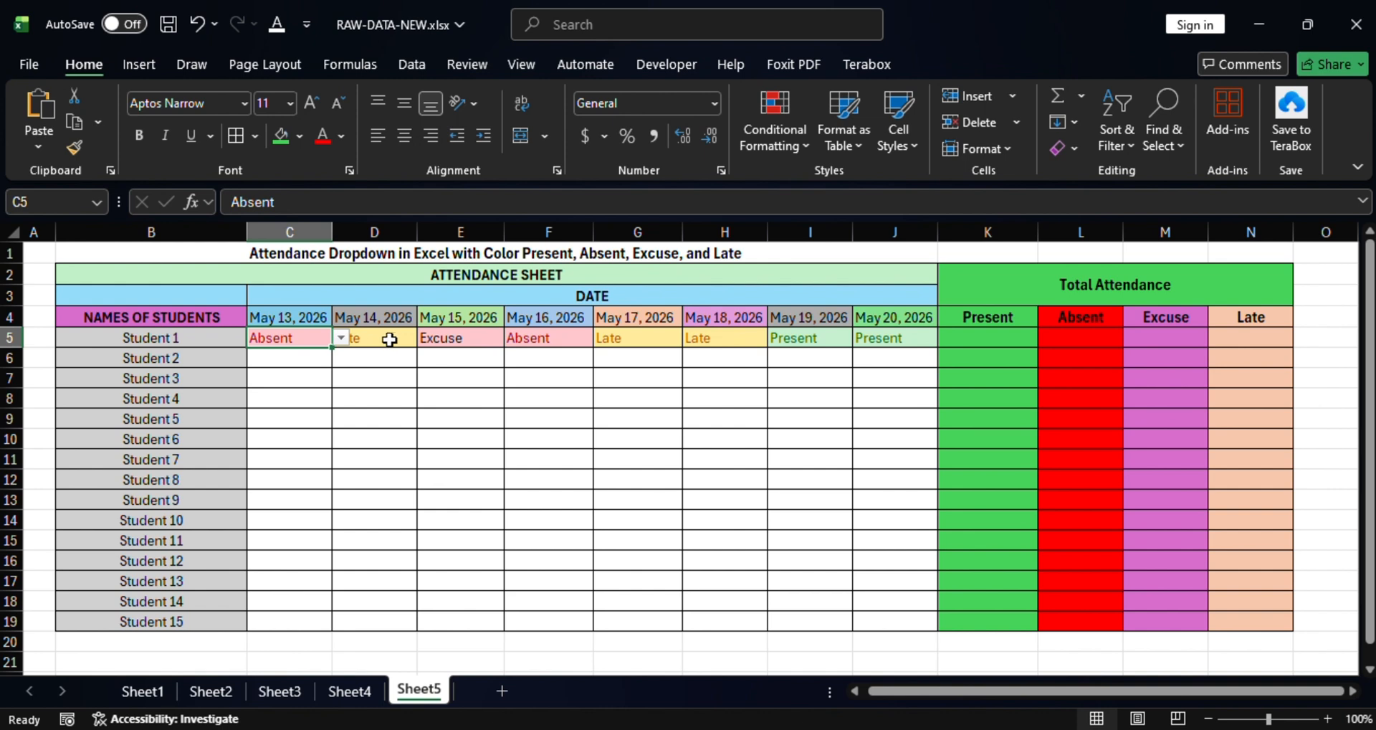
Review Student 1's daily statuses and the Present, Absent, Excuse and Late total headings.
click(389, 339)
click(473, 338)
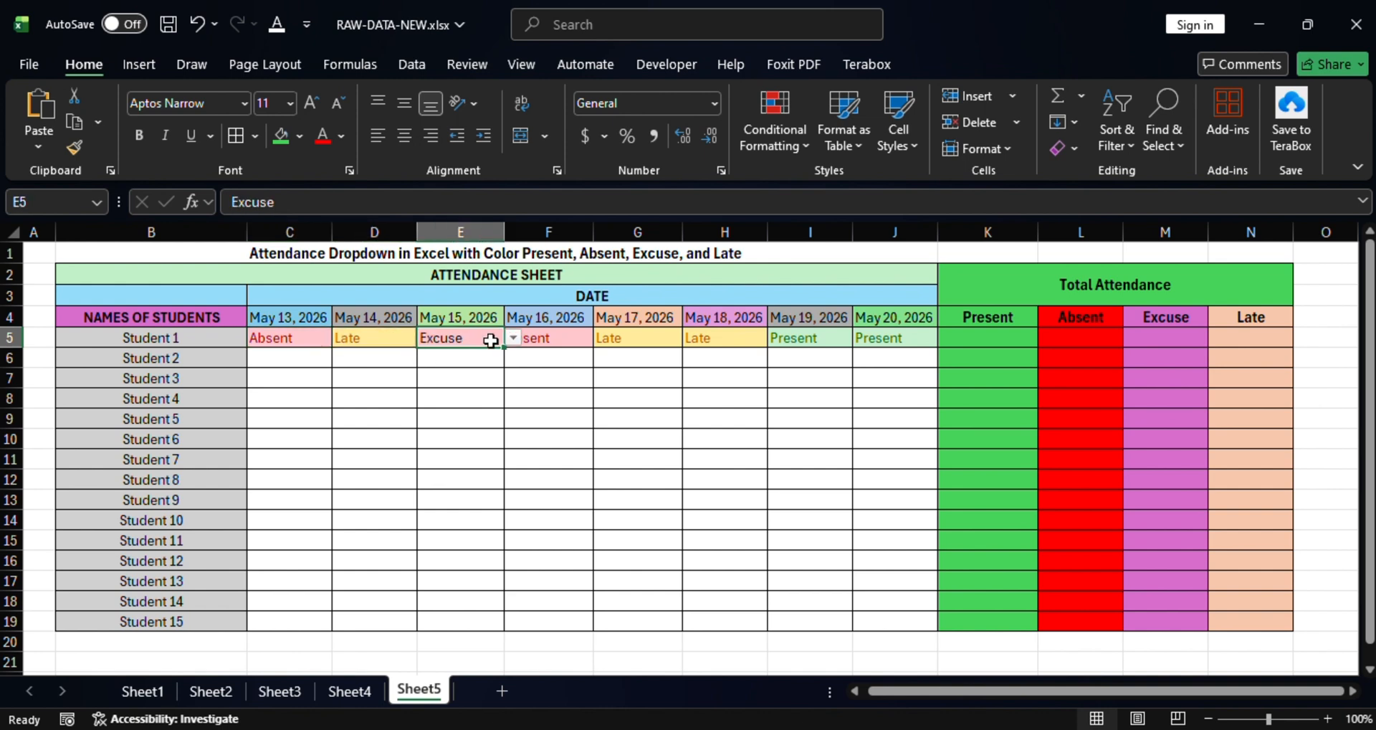
click(560, 336)
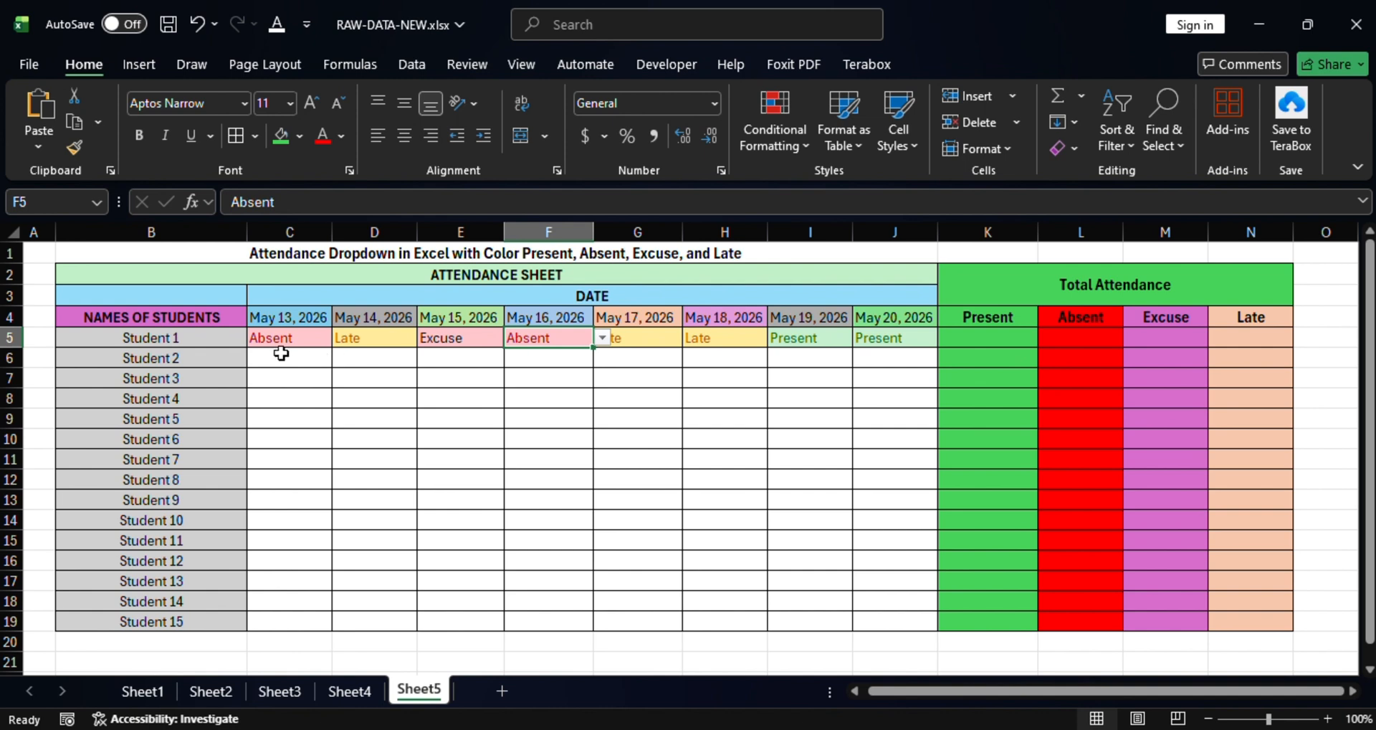
drag(276, 338, 917, 353)
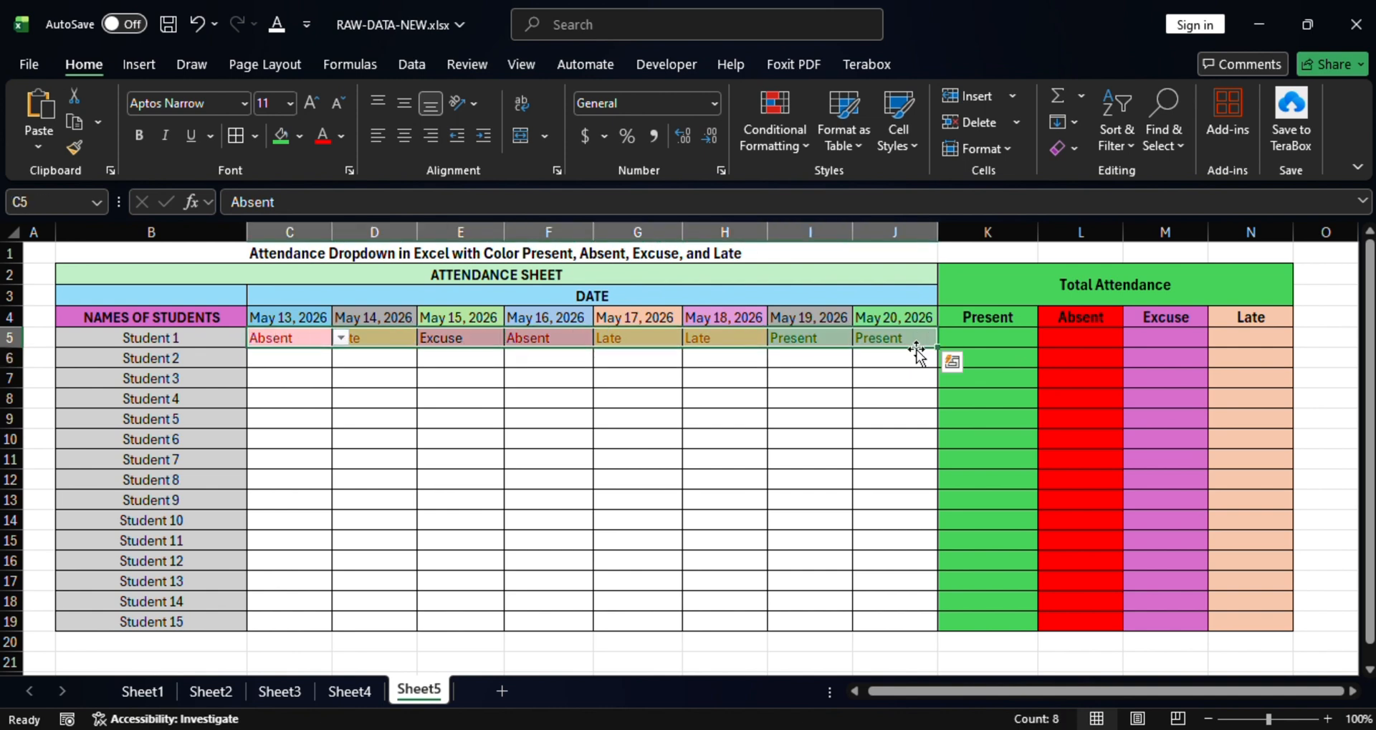
click(1011, 344)
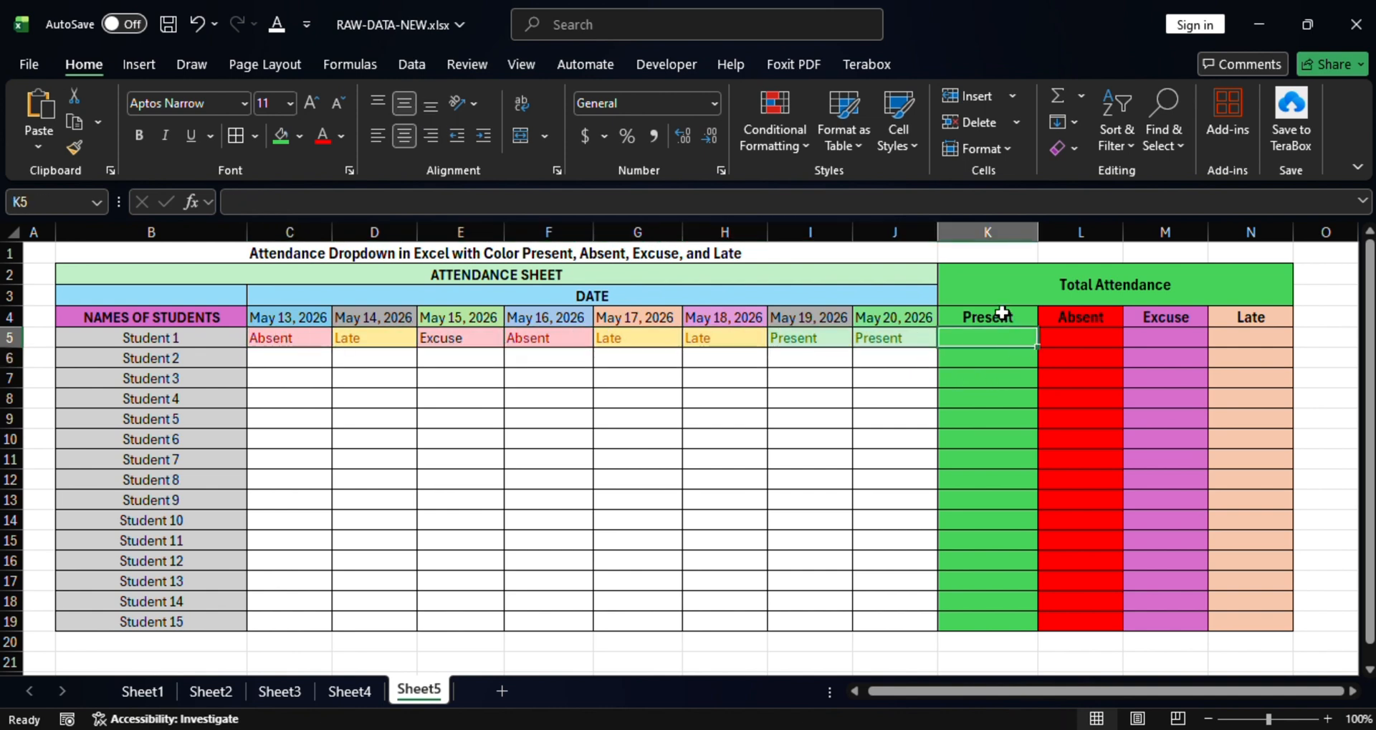
click(1002, 313)
click(1084, 316)
click(1165, 317)
click(1242, 319)
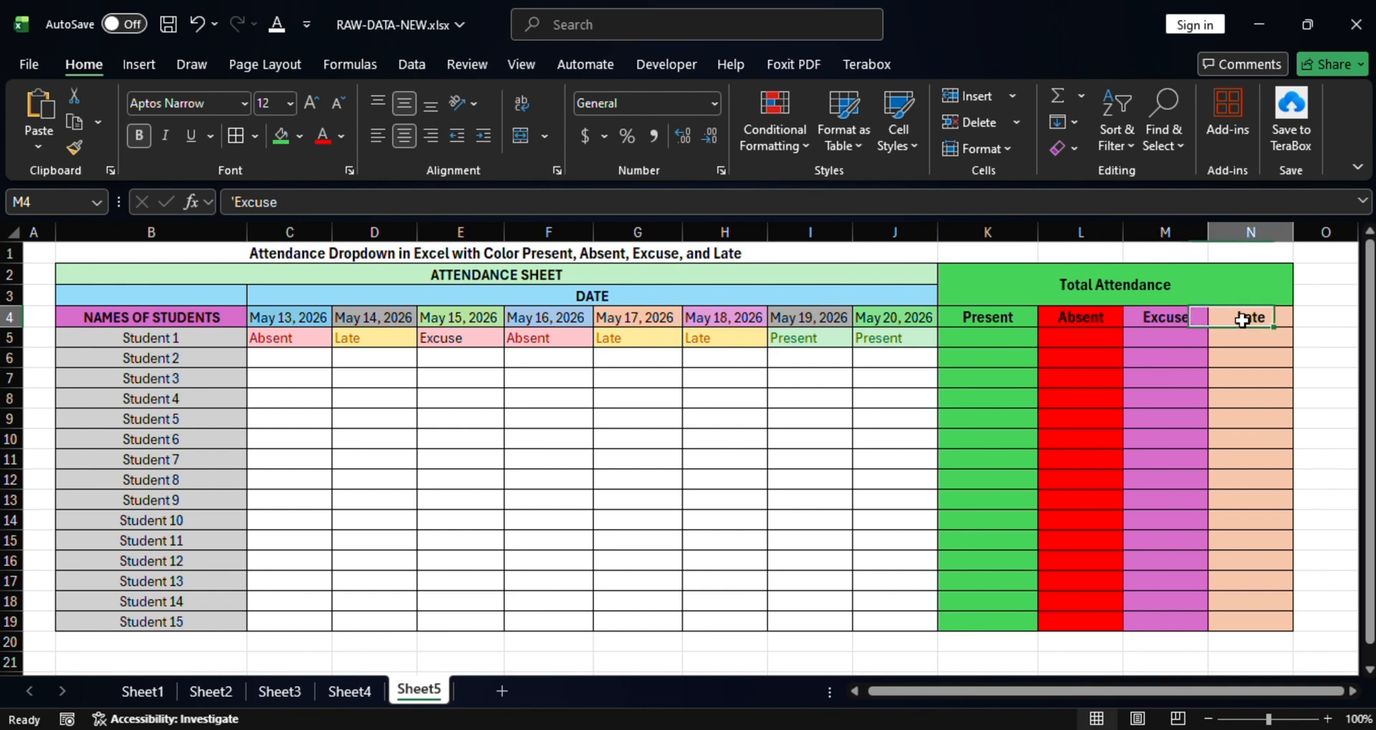
click(1011, 336)
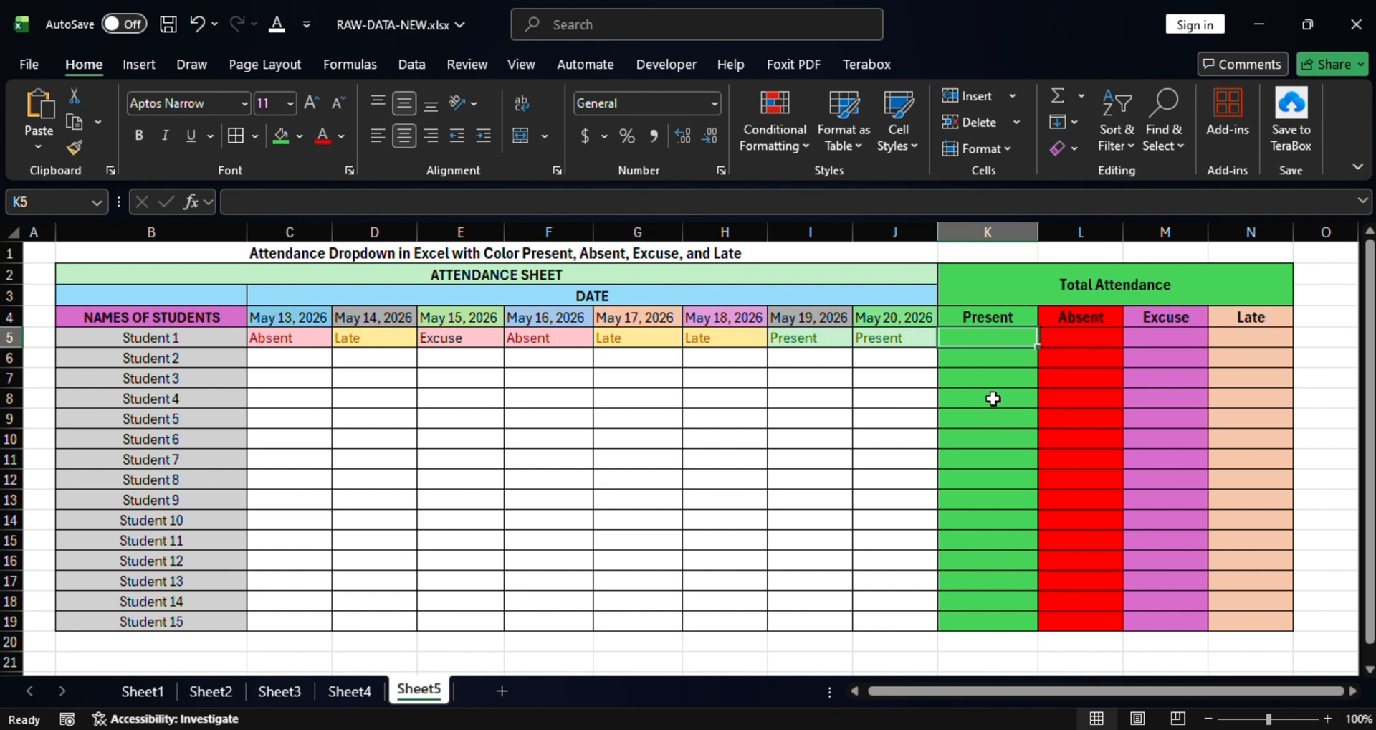
Enter =COUNTIF(C5:J5,"Present") in K5 for Student 1's Present total.
text(=)
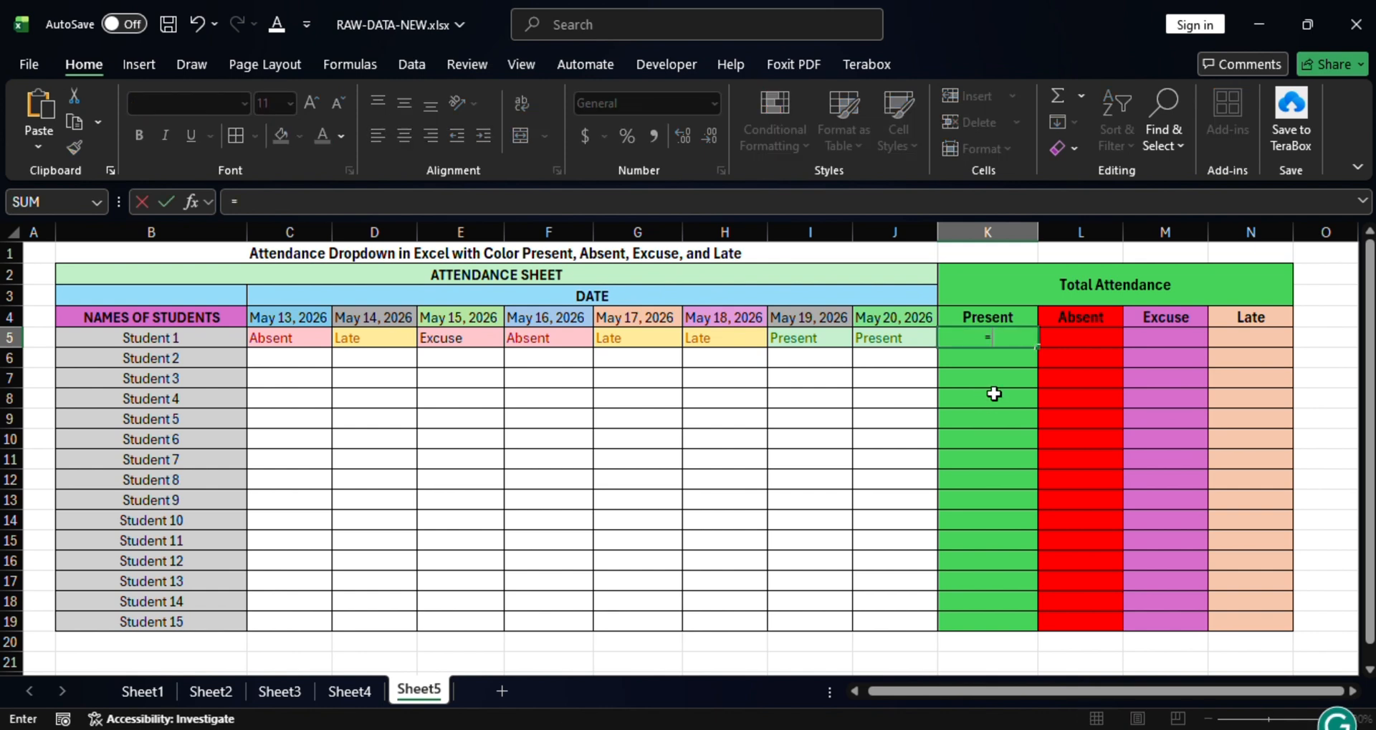
text(count)
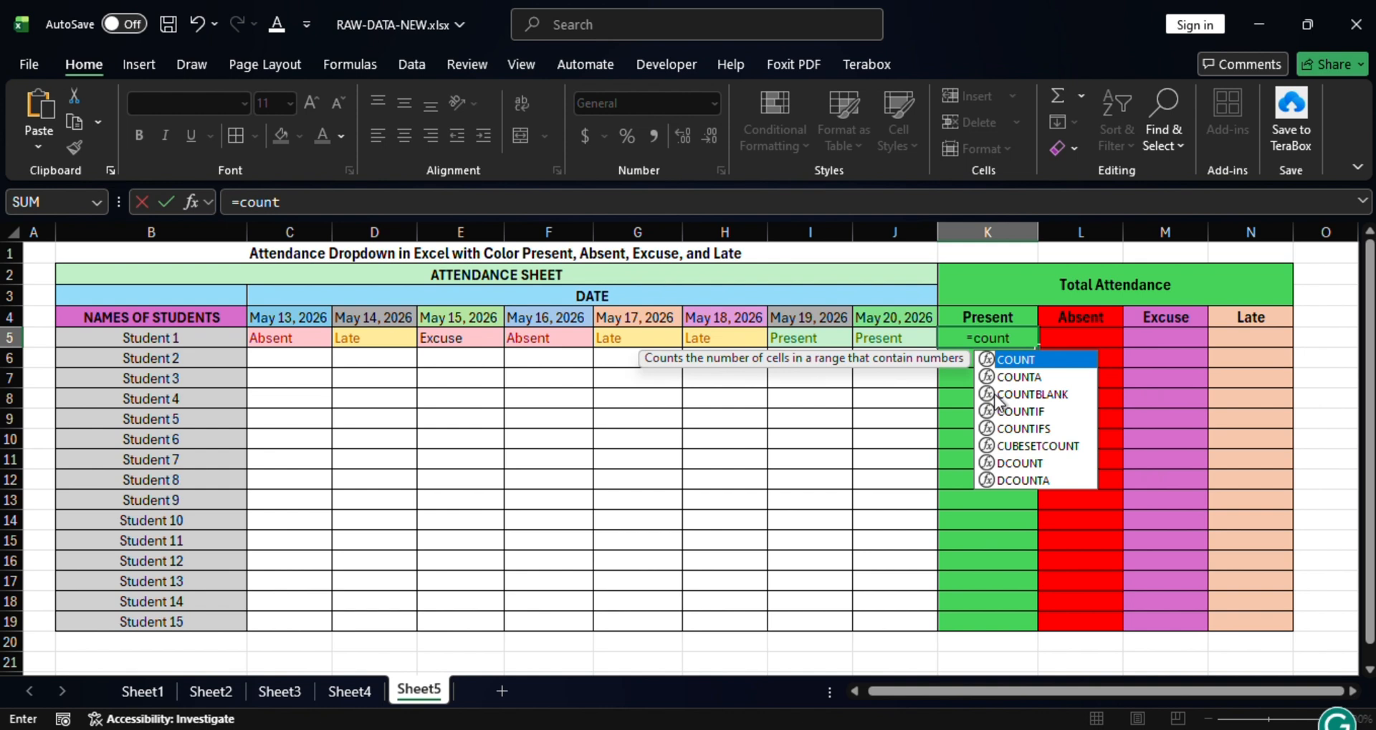
text(if)
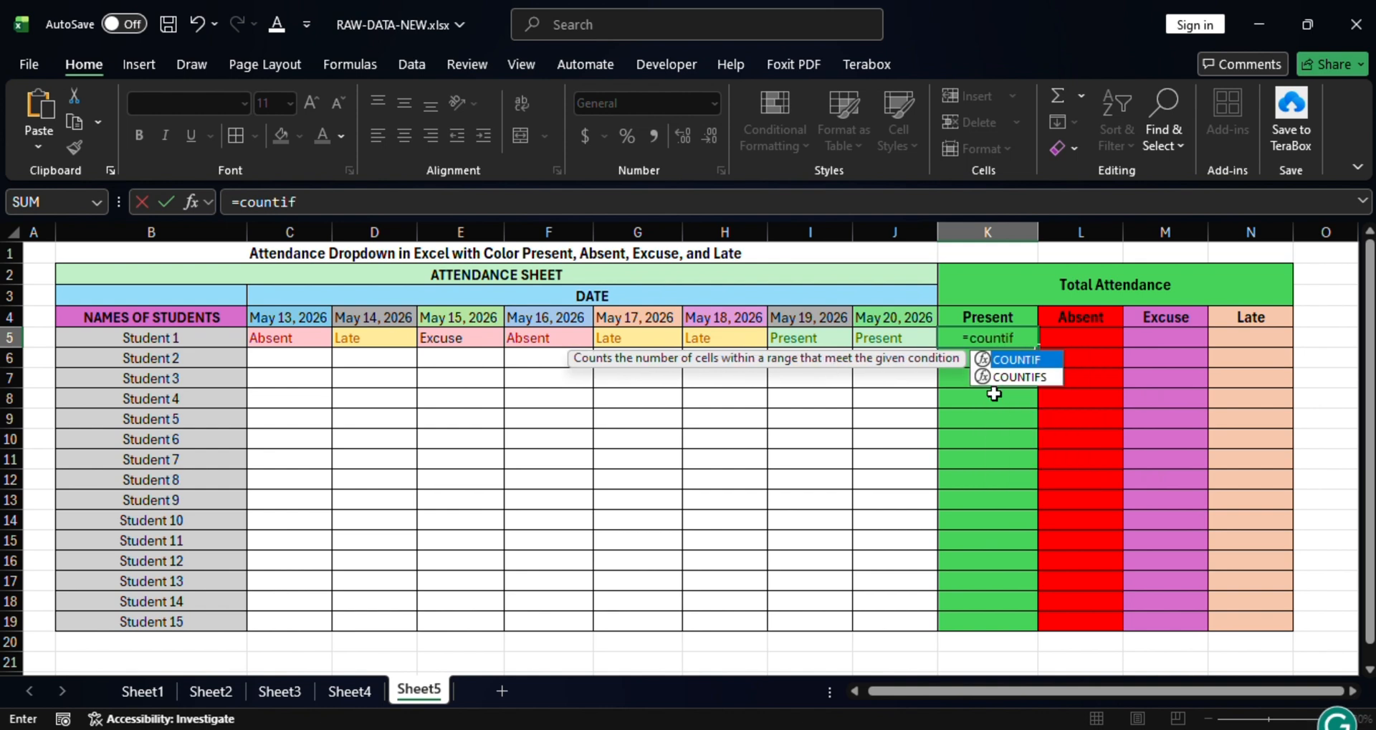
double_click(1025, 359)
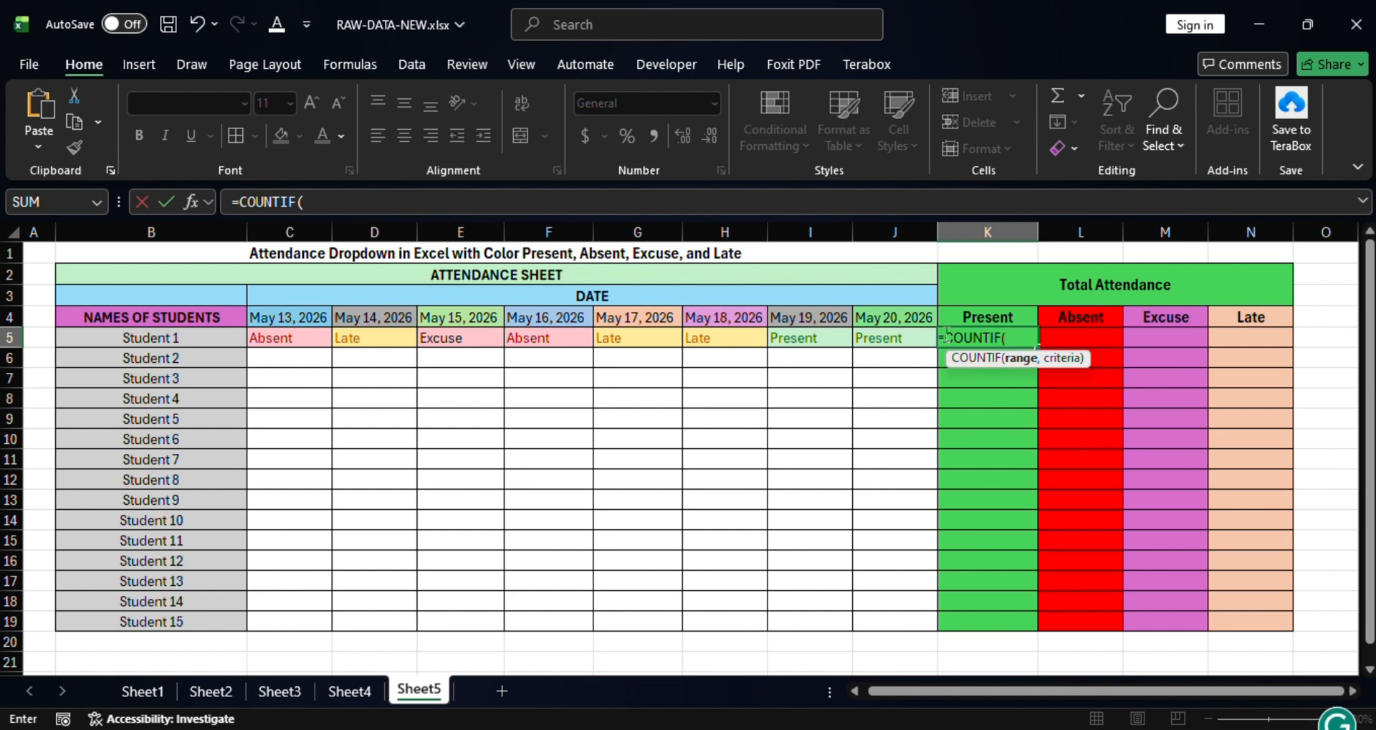
drag(263, 342, 893, 338)
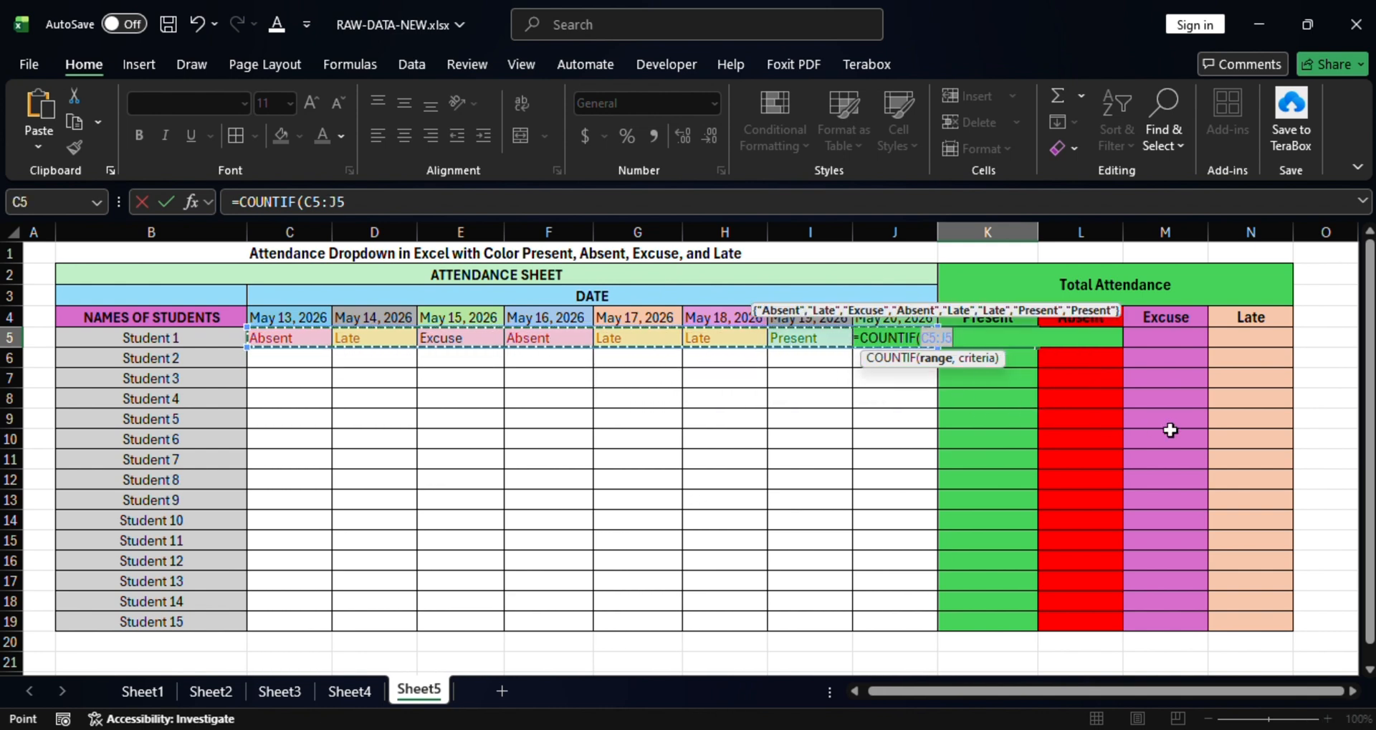
text(,"Present)
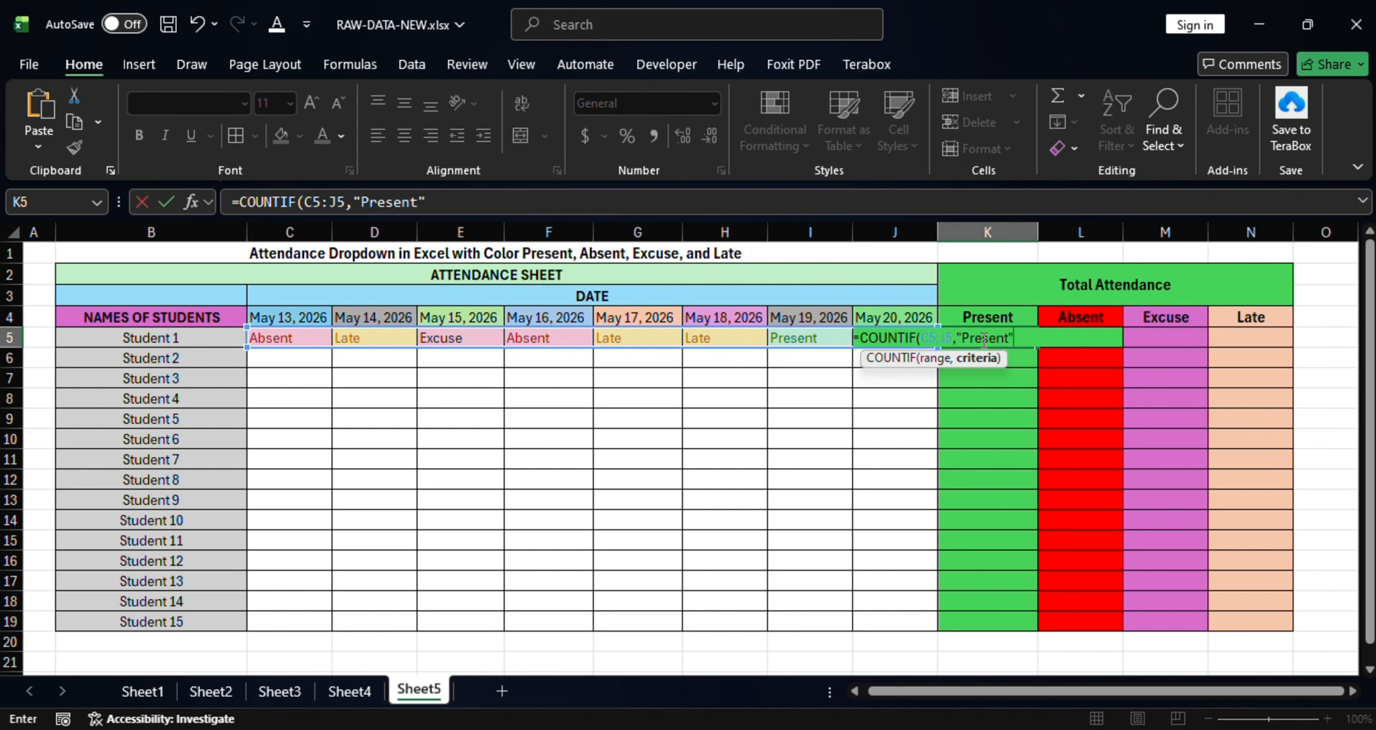
text())
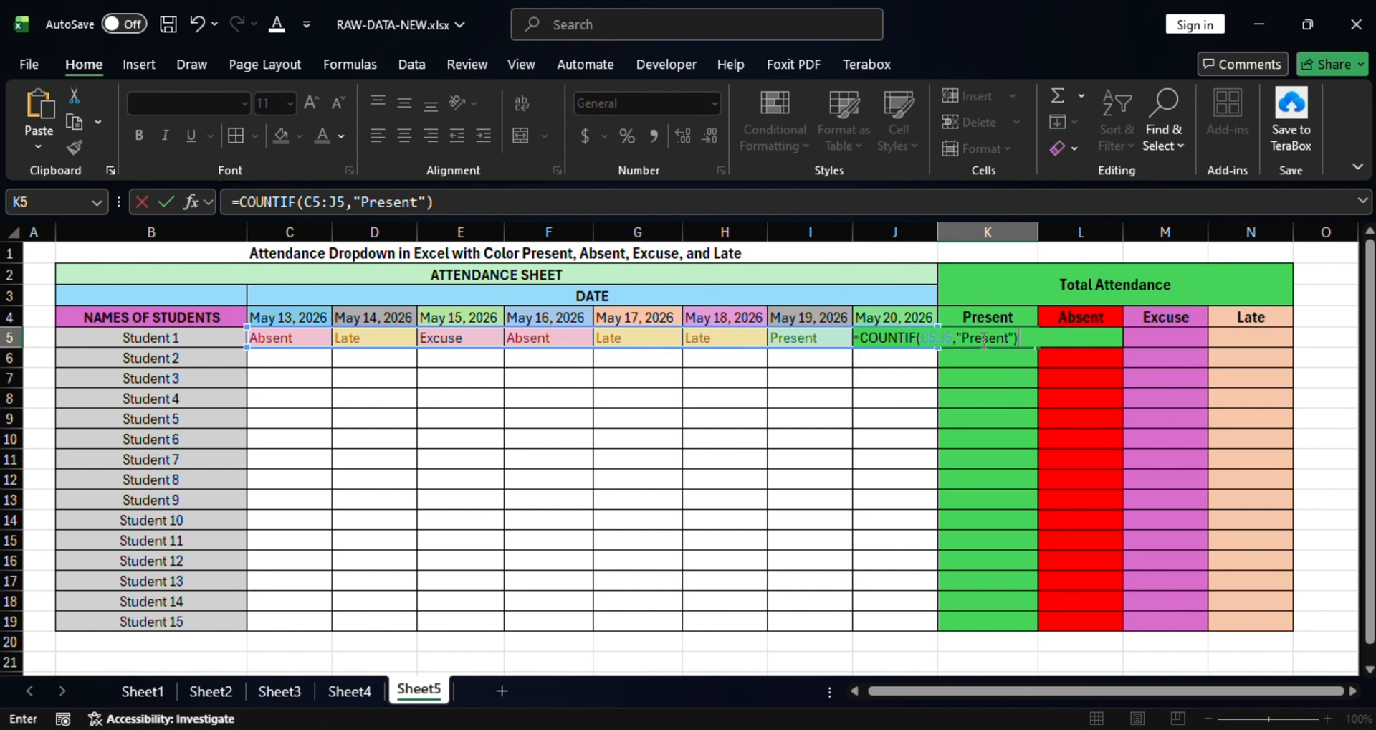
key(Return)
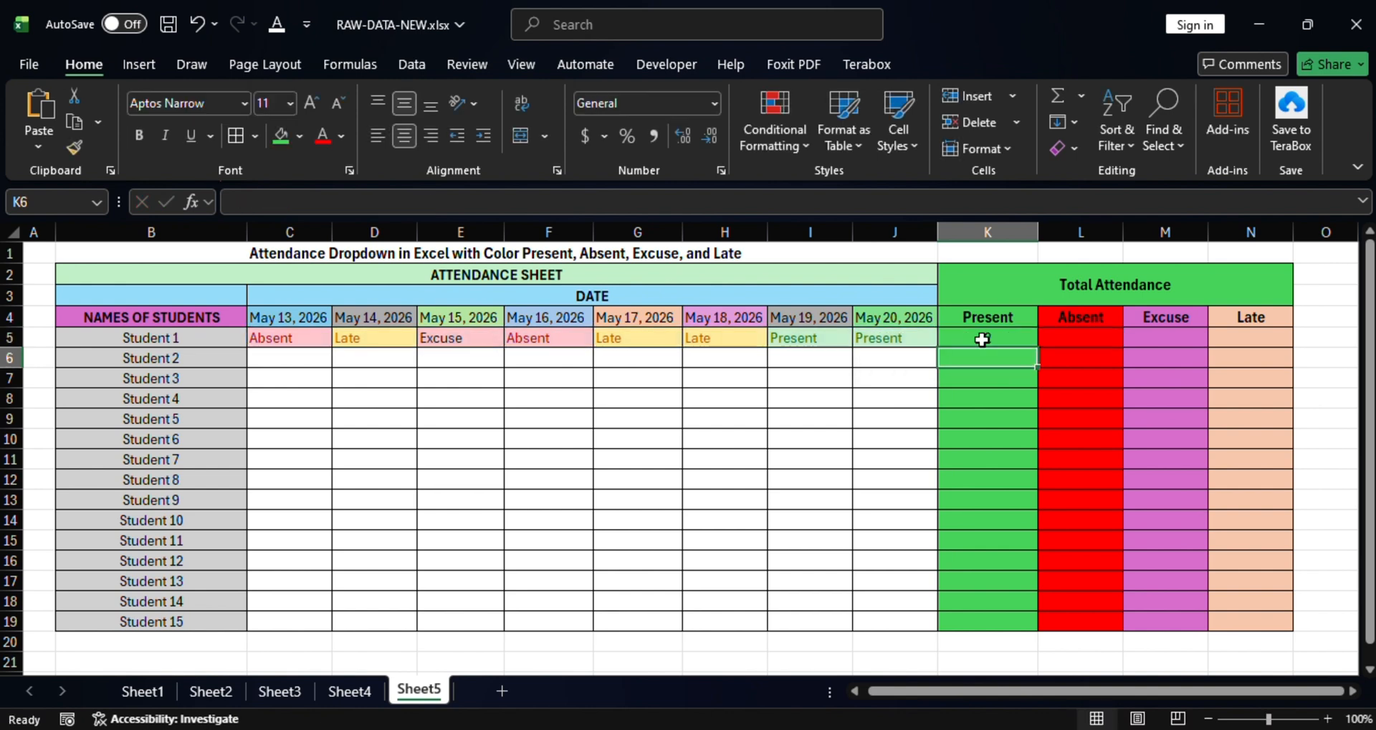
Verify K5's Present count against Student 1's May 19 and May 20 statuses.
click(997, 382)
click(988, 319)
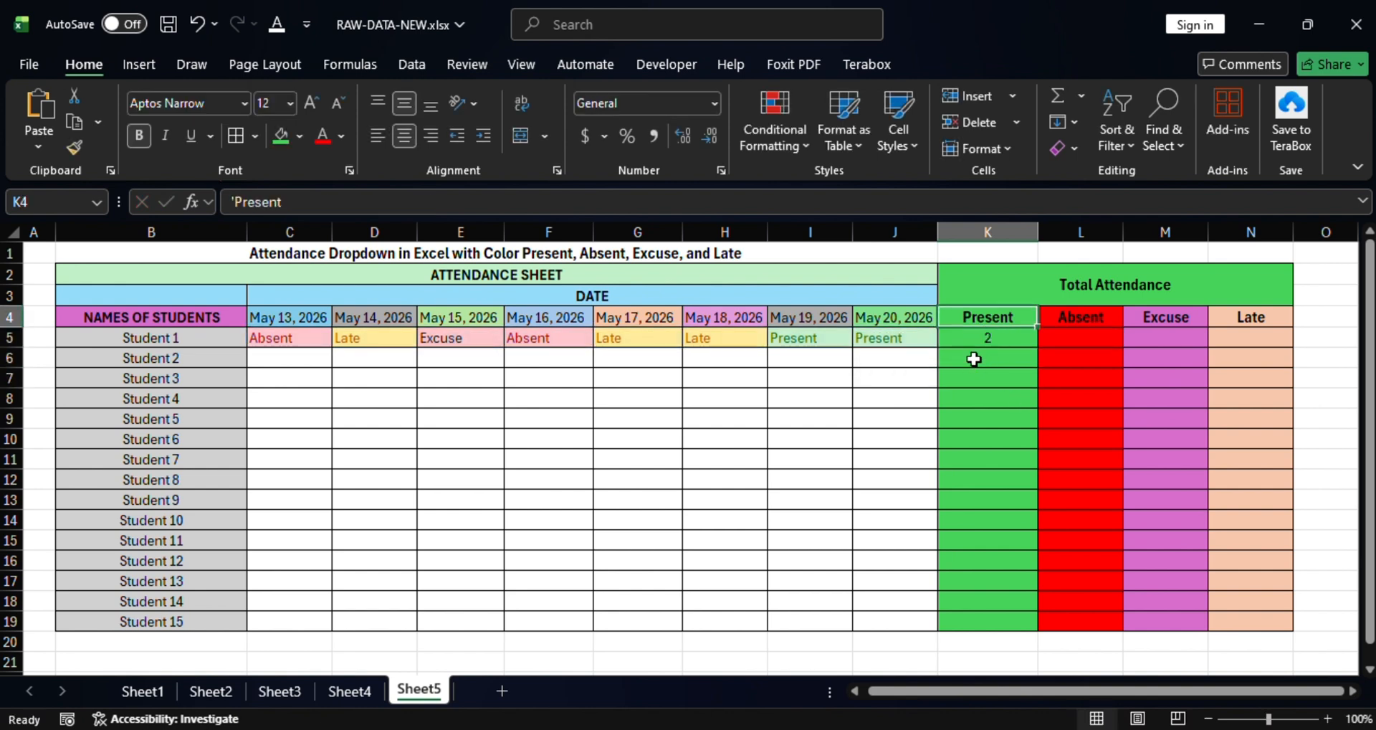
click(988, 340)
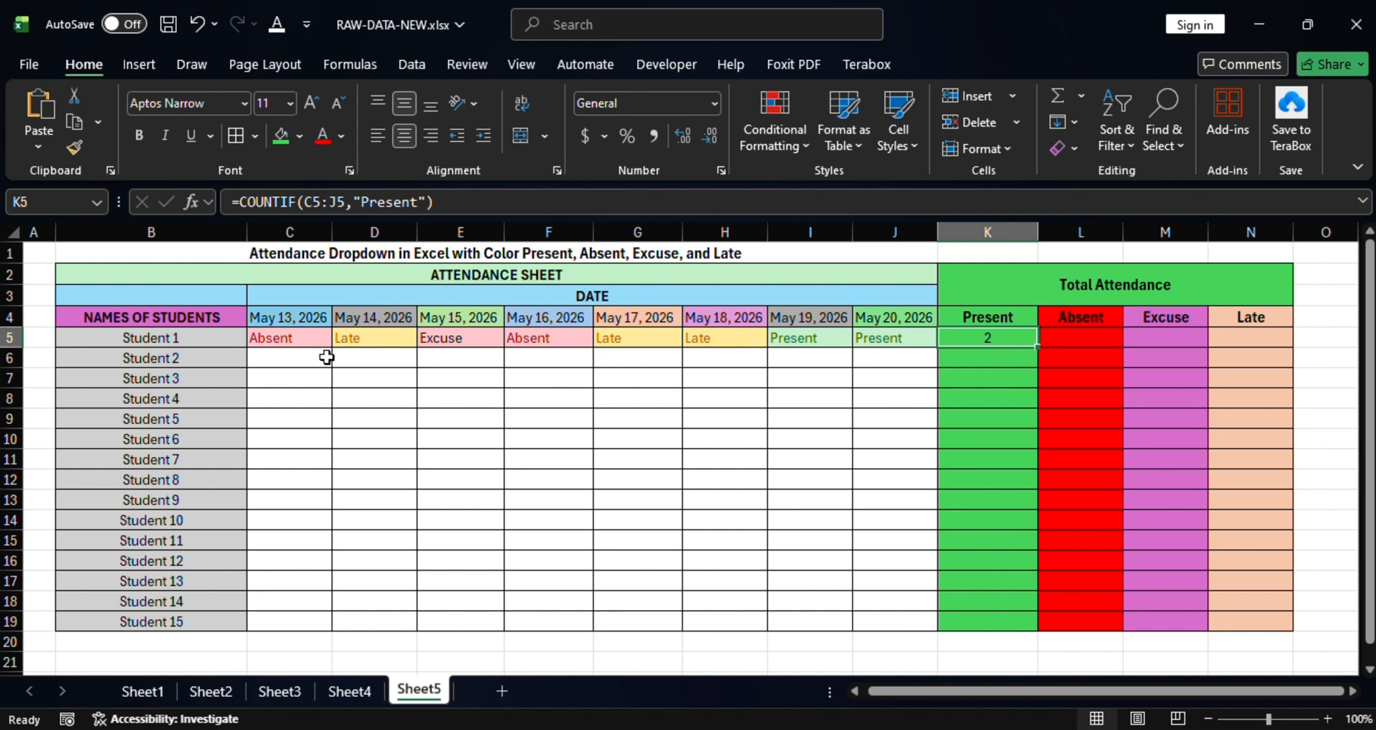
click(805, 337)
click(885, 337)
click(830, 339)
click(895, 338)
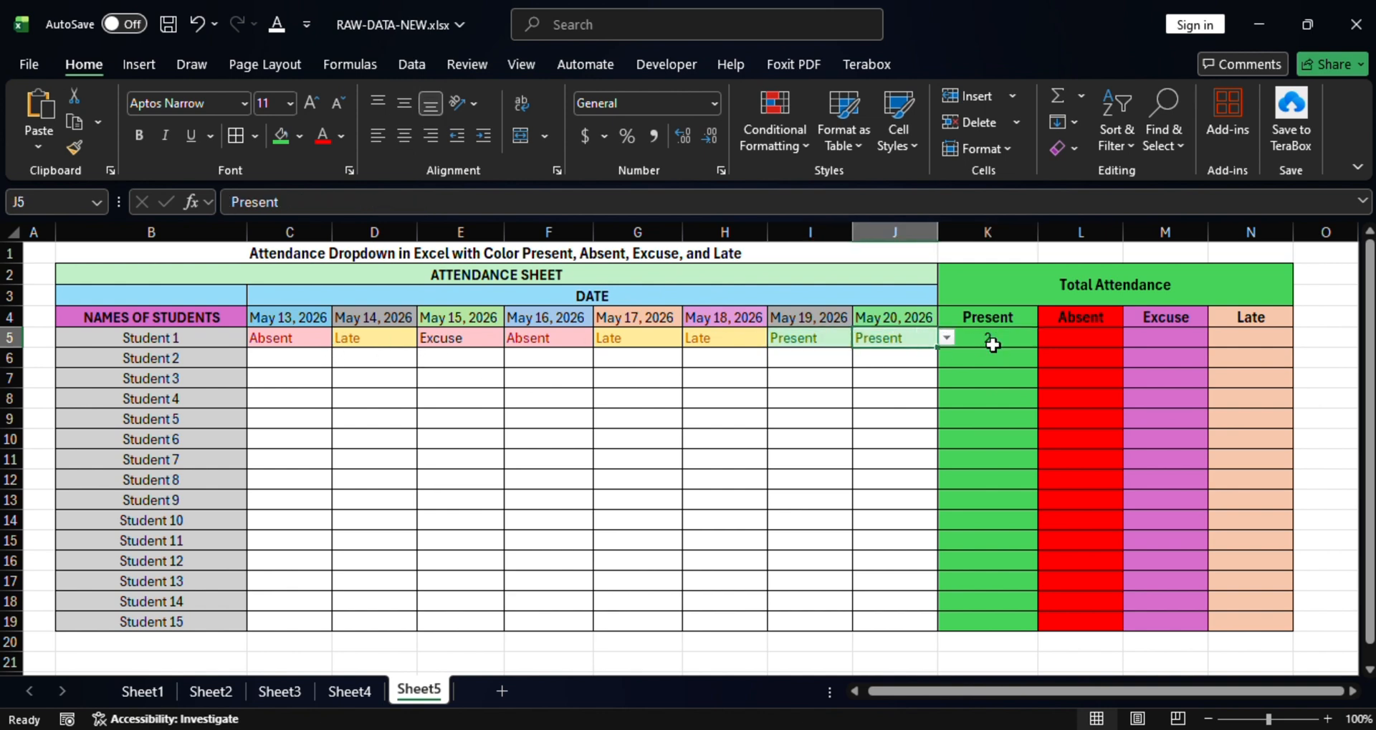
click(1087, 336)
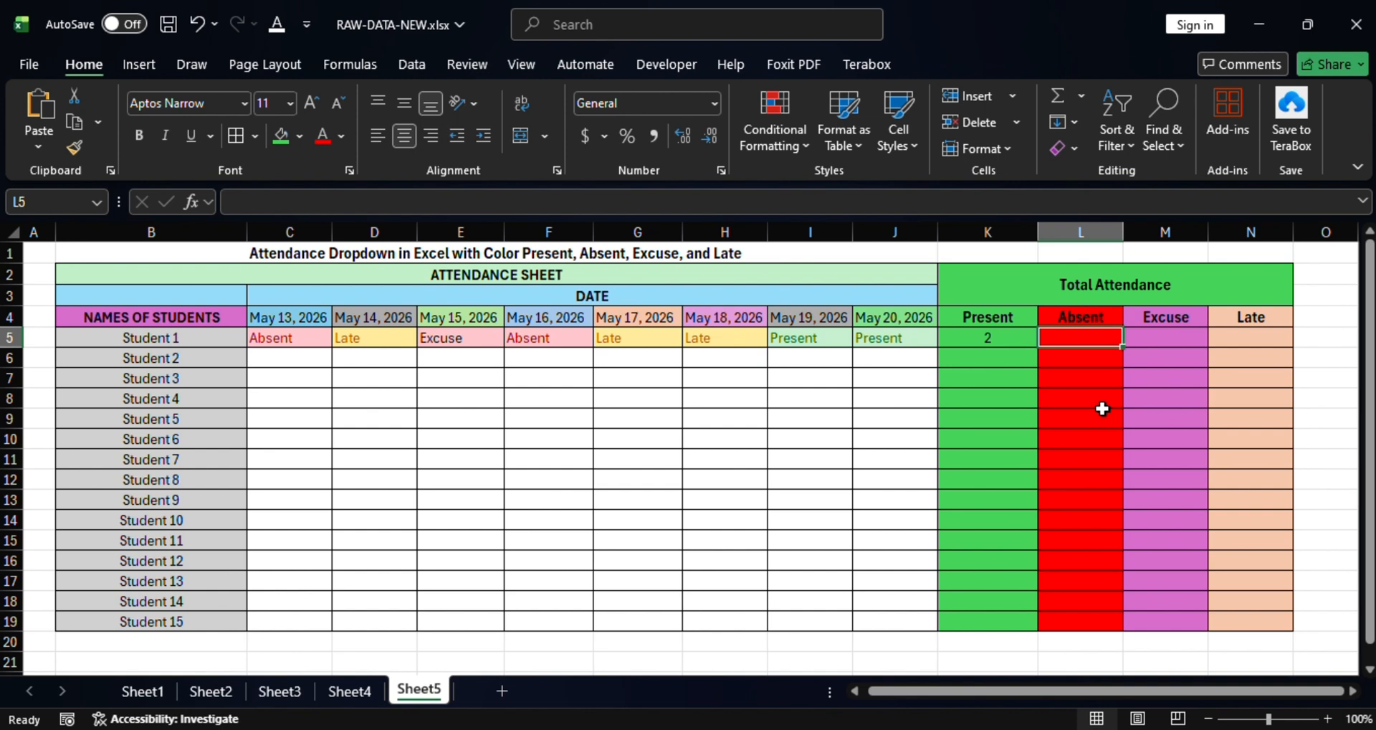
Enter =COUNTIF(C5:J5,"Absent") in L5, giving Student 1 an Absent total of 2.
text(=)
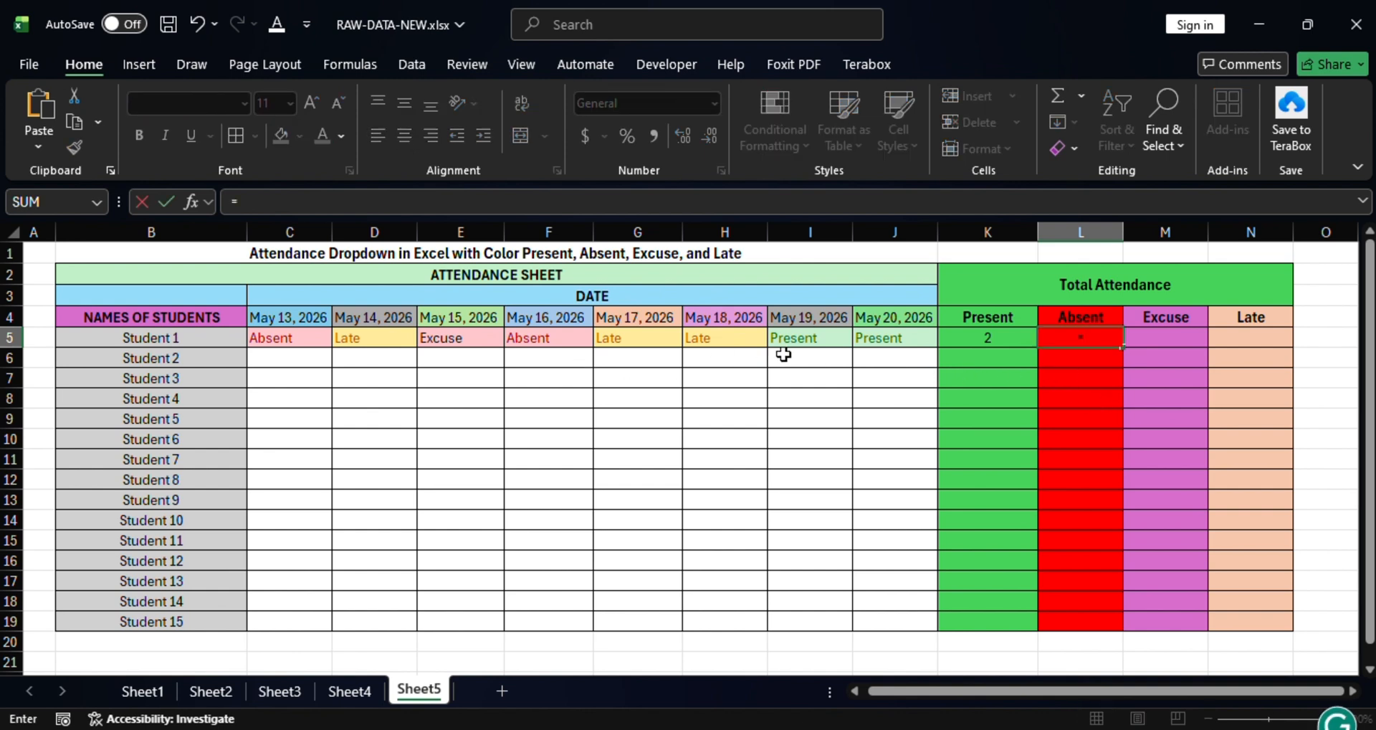
text(count)
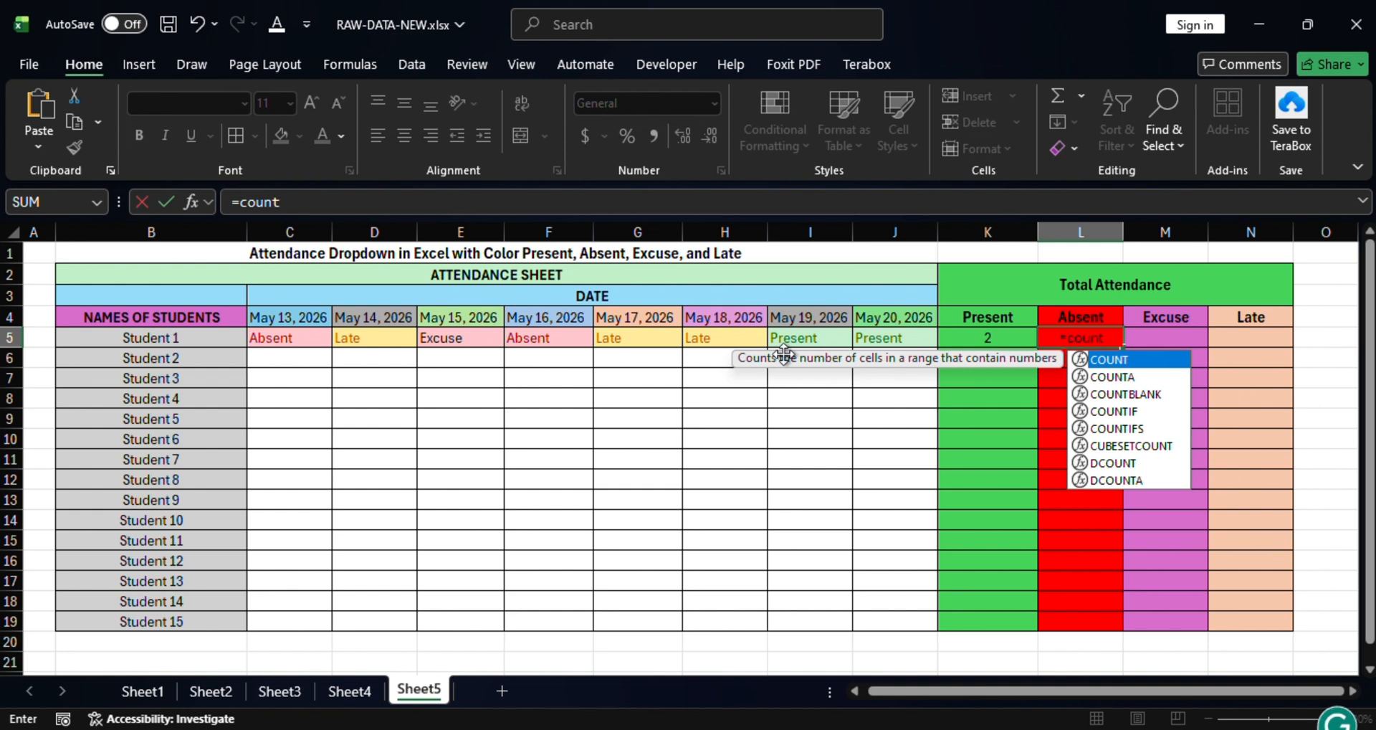
click(1126, 412)
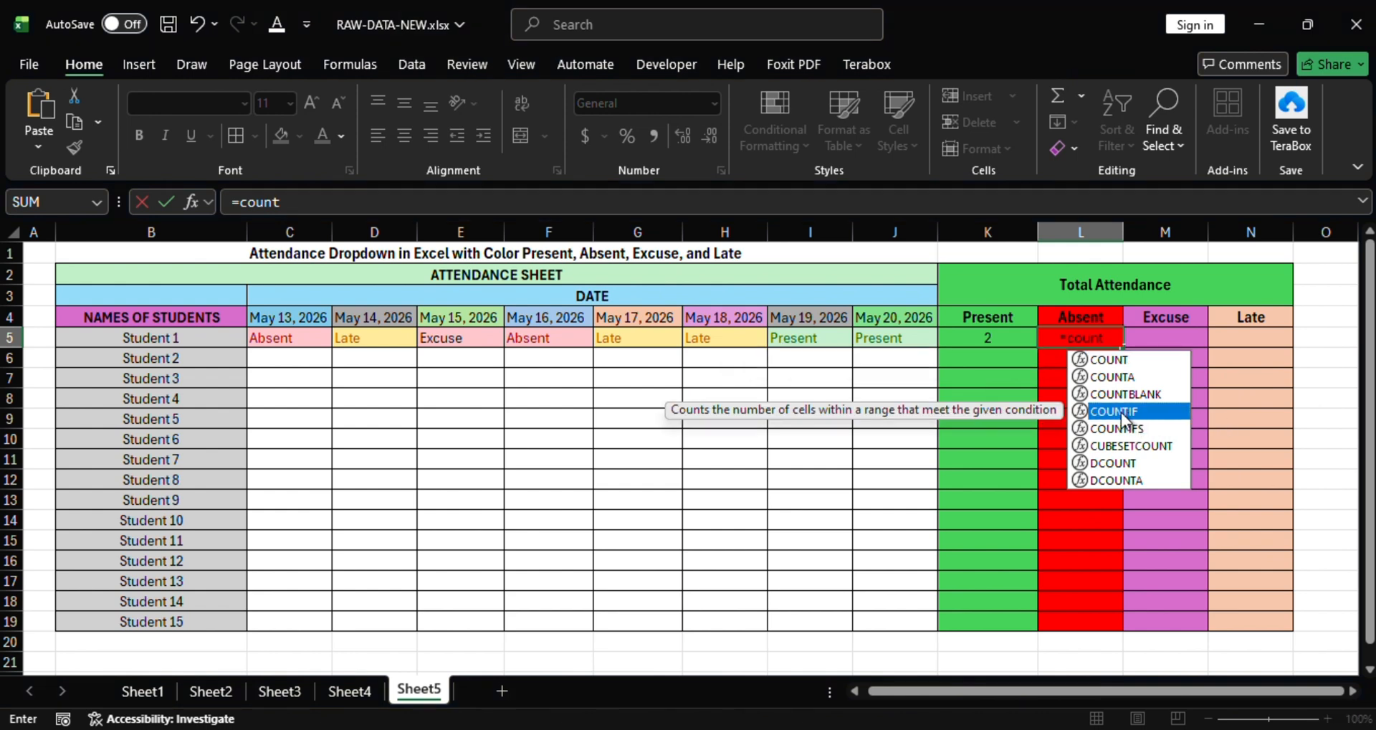
double_click(1123, 415)
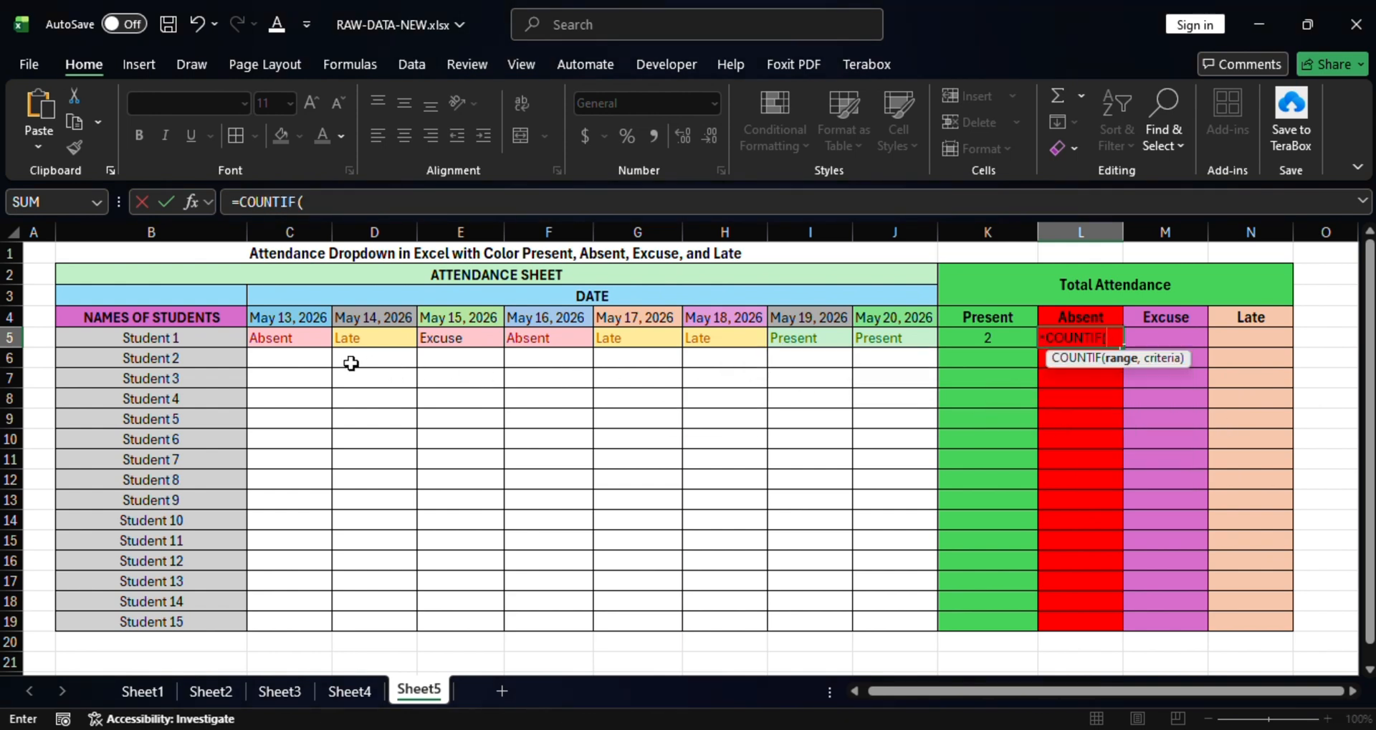
drag(284, 335, 910, 339)
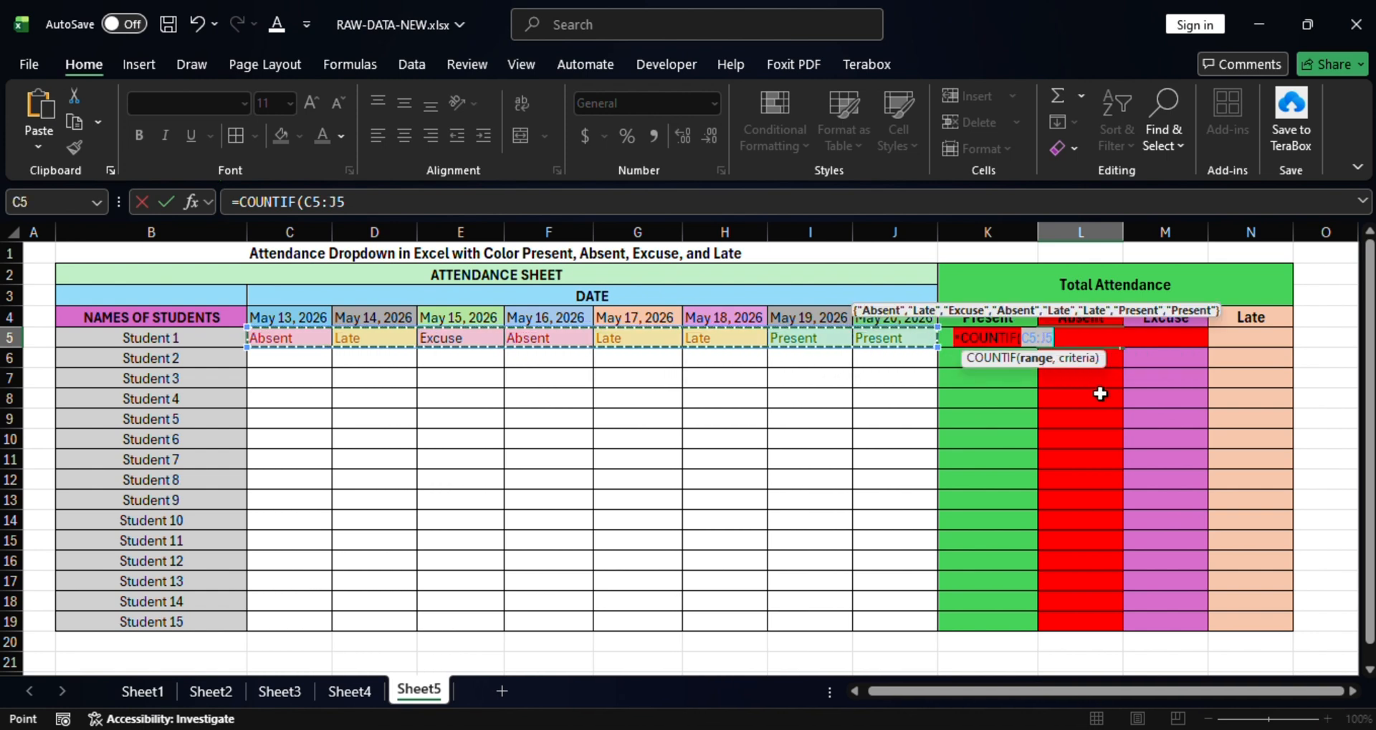
text(,"Absent)
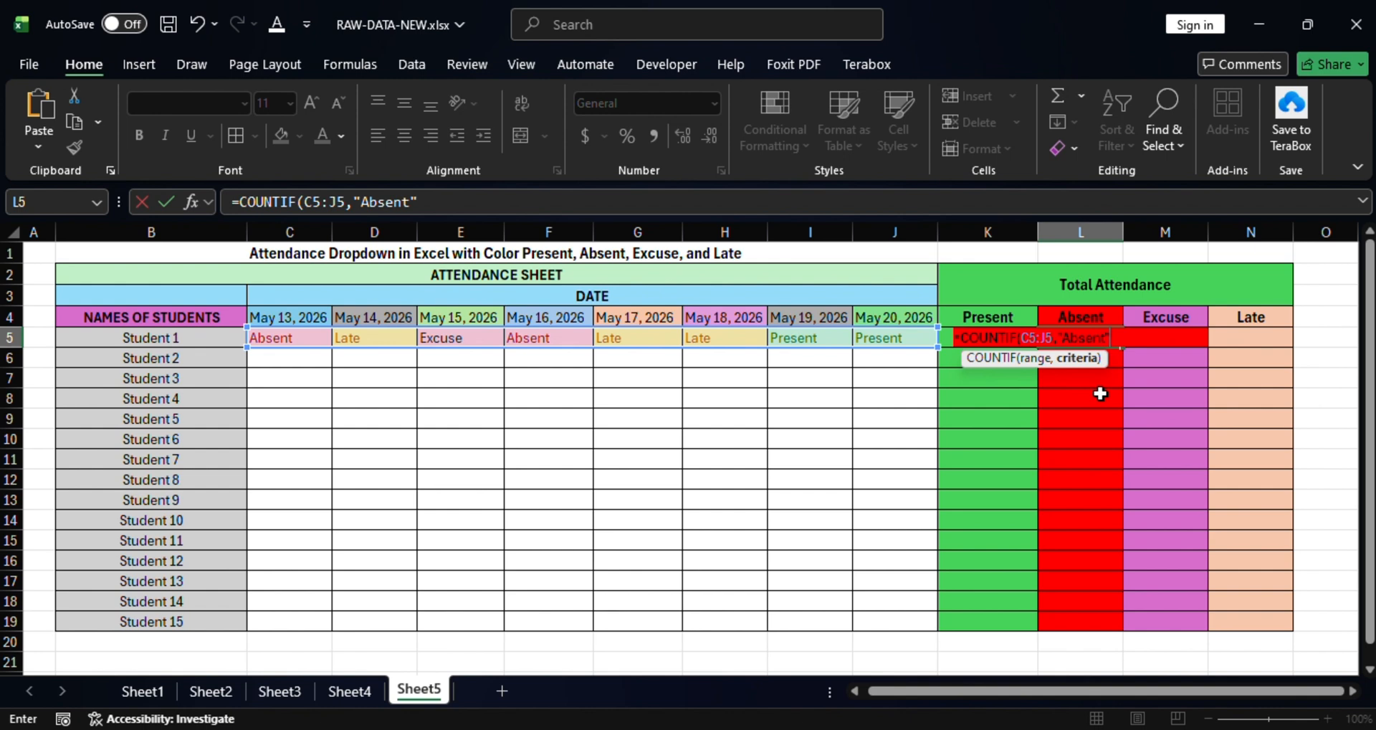
text())
key(Return)
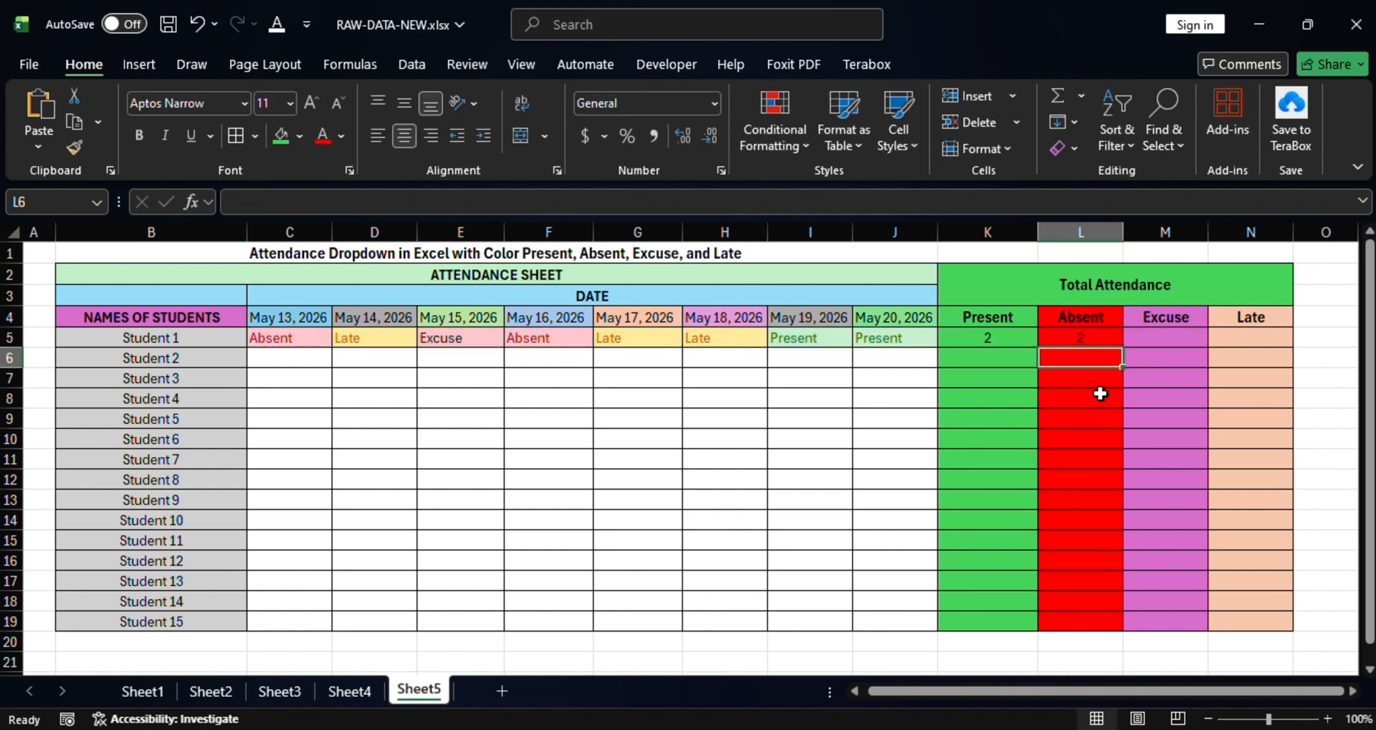
click(1168, 339)
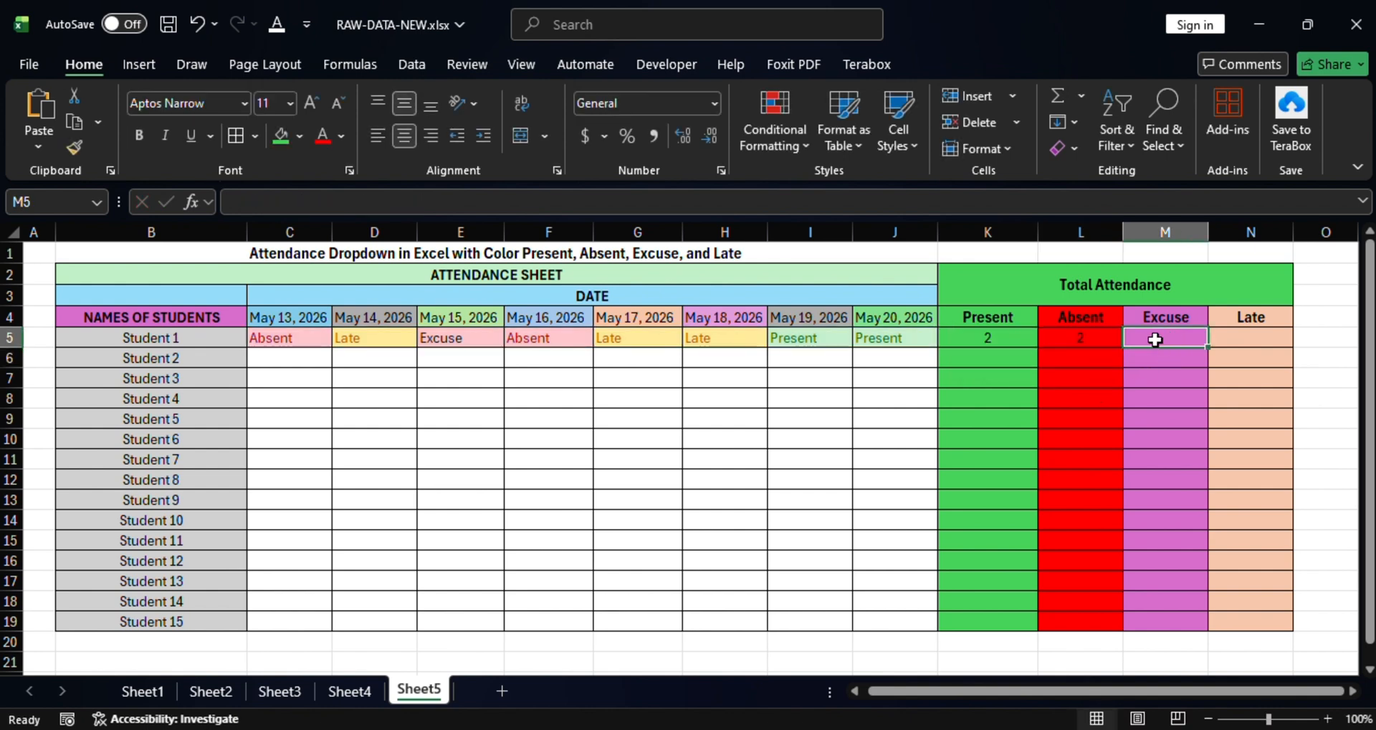
Enter =COUNTIF(C5:J5,"Excuse") in M5, giving Student 1 an Excuse total of 1.
text(=)
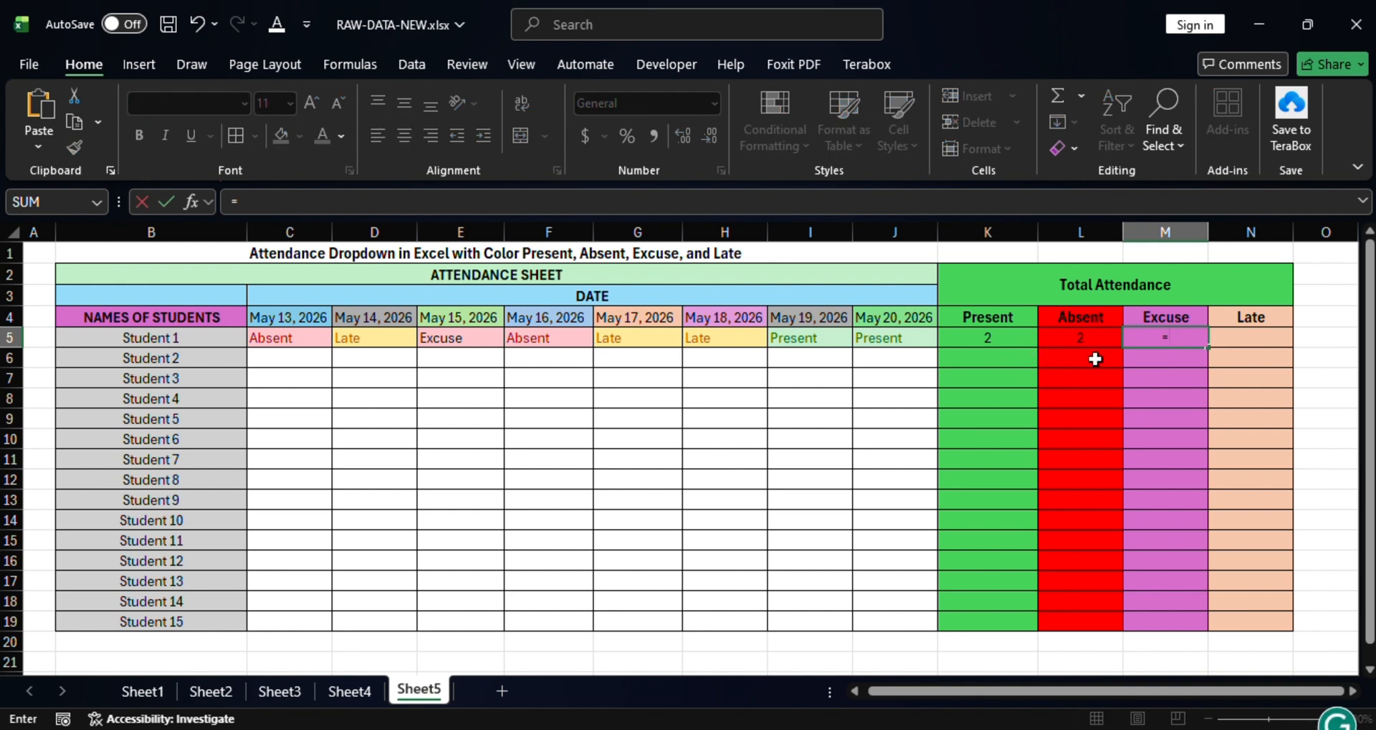
text(coi)
key(BackSpace)
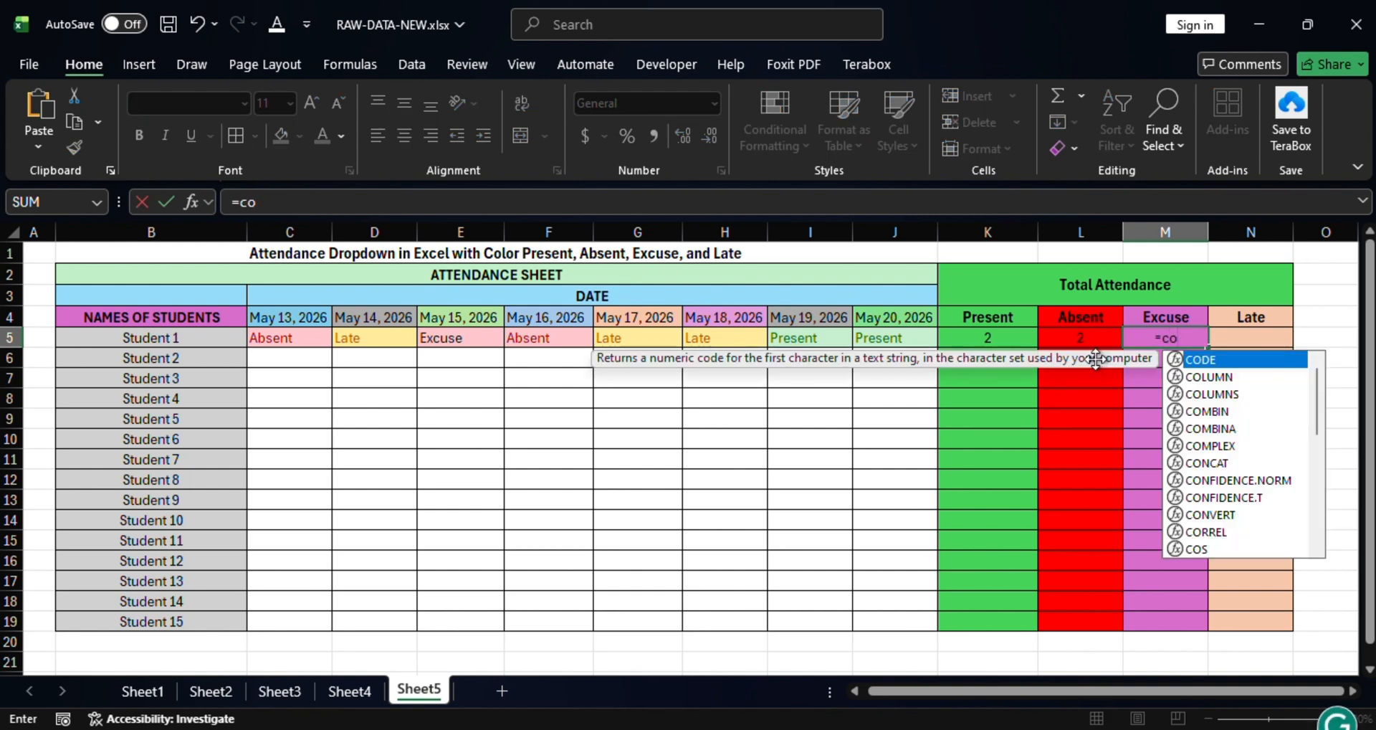
text(unt)
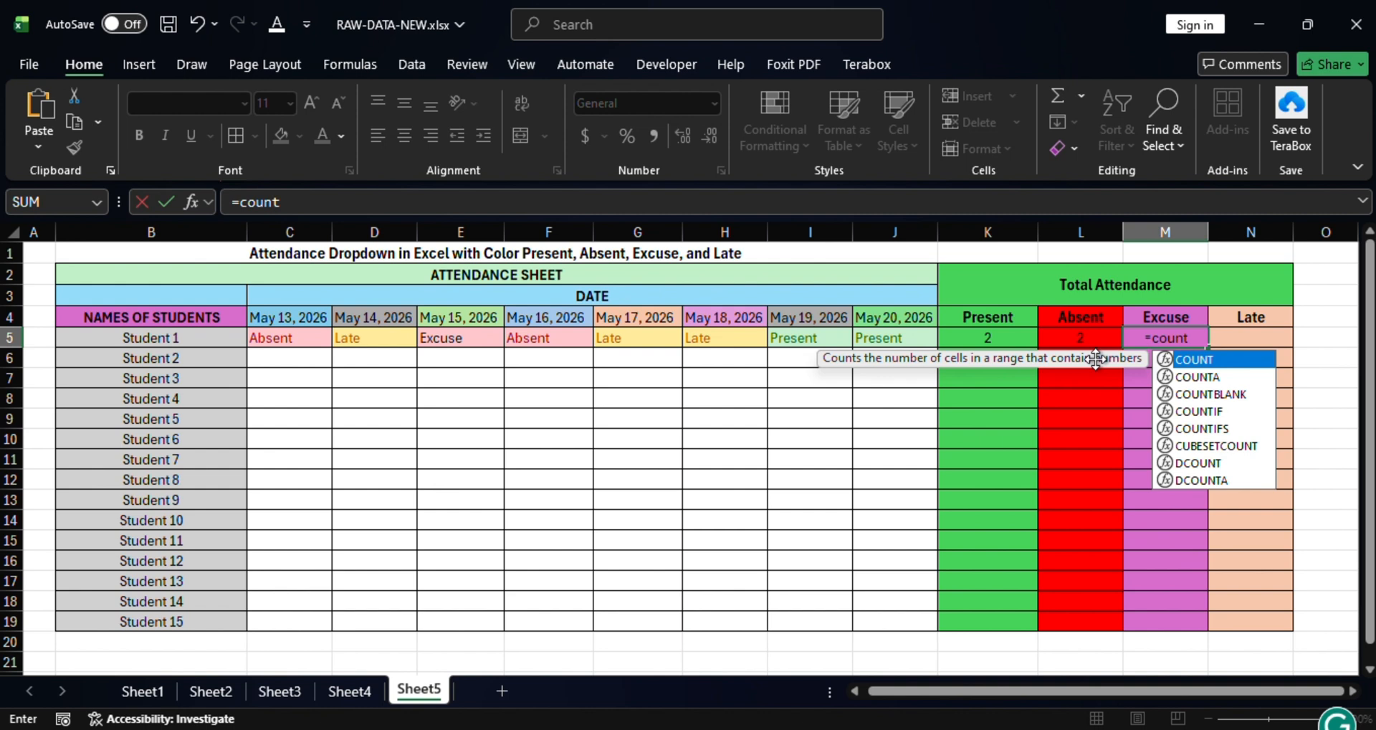
double_click(1209, 410)
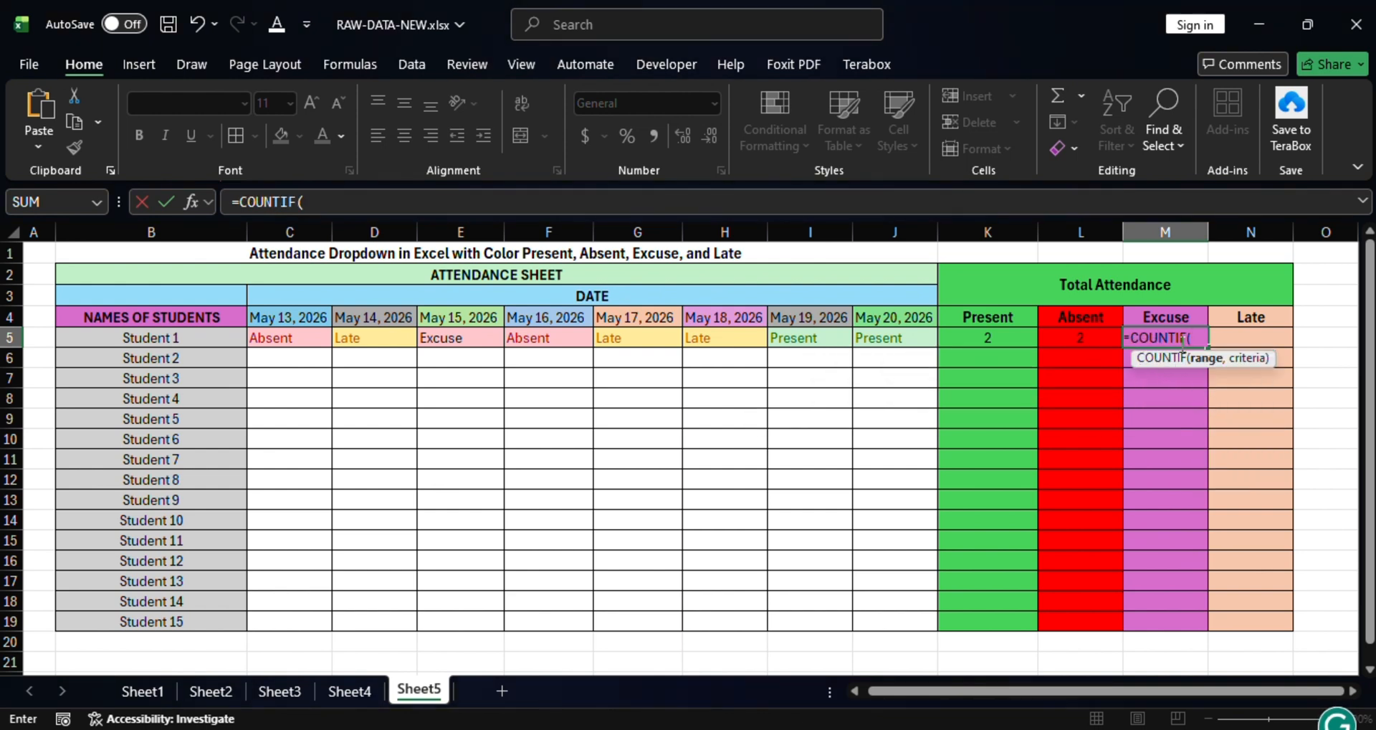
drag(266, 340, 910, 340)
text(,"Excuse)
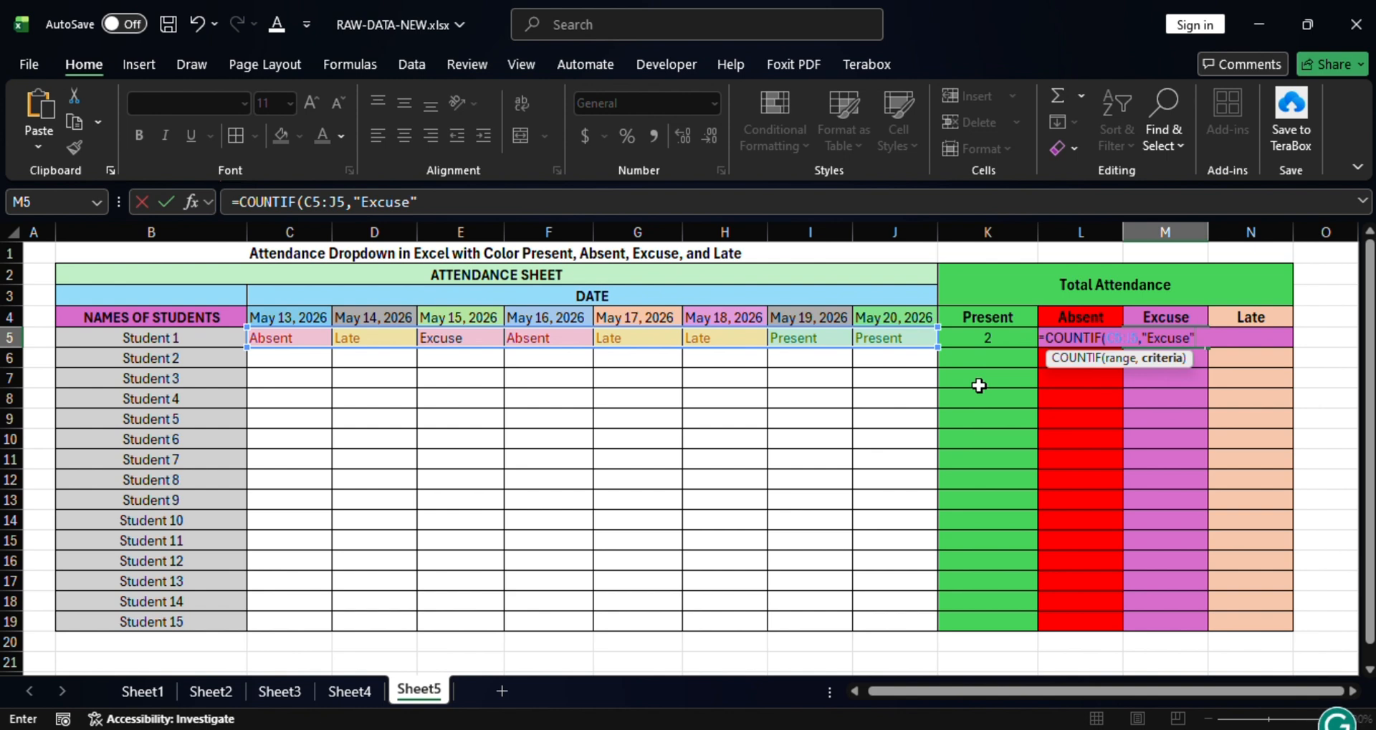
key(Return)
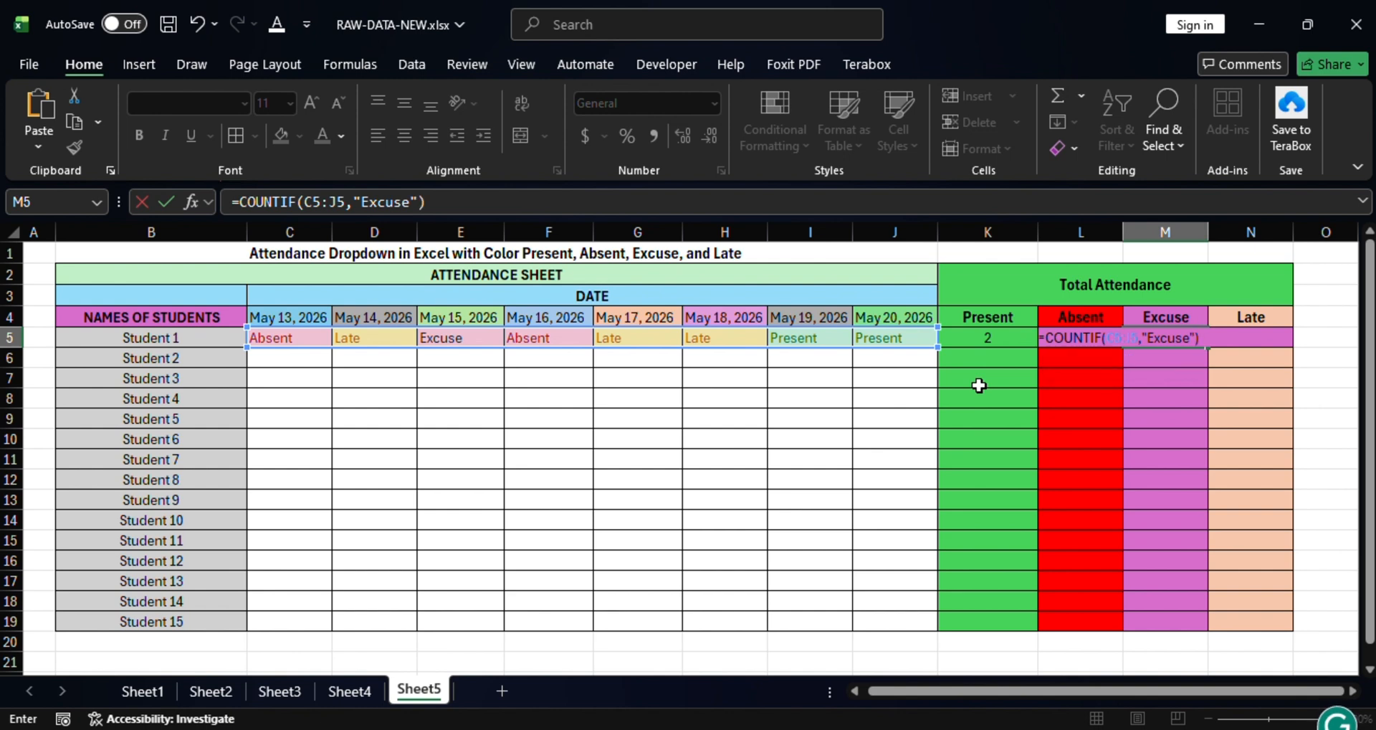
key(Return)
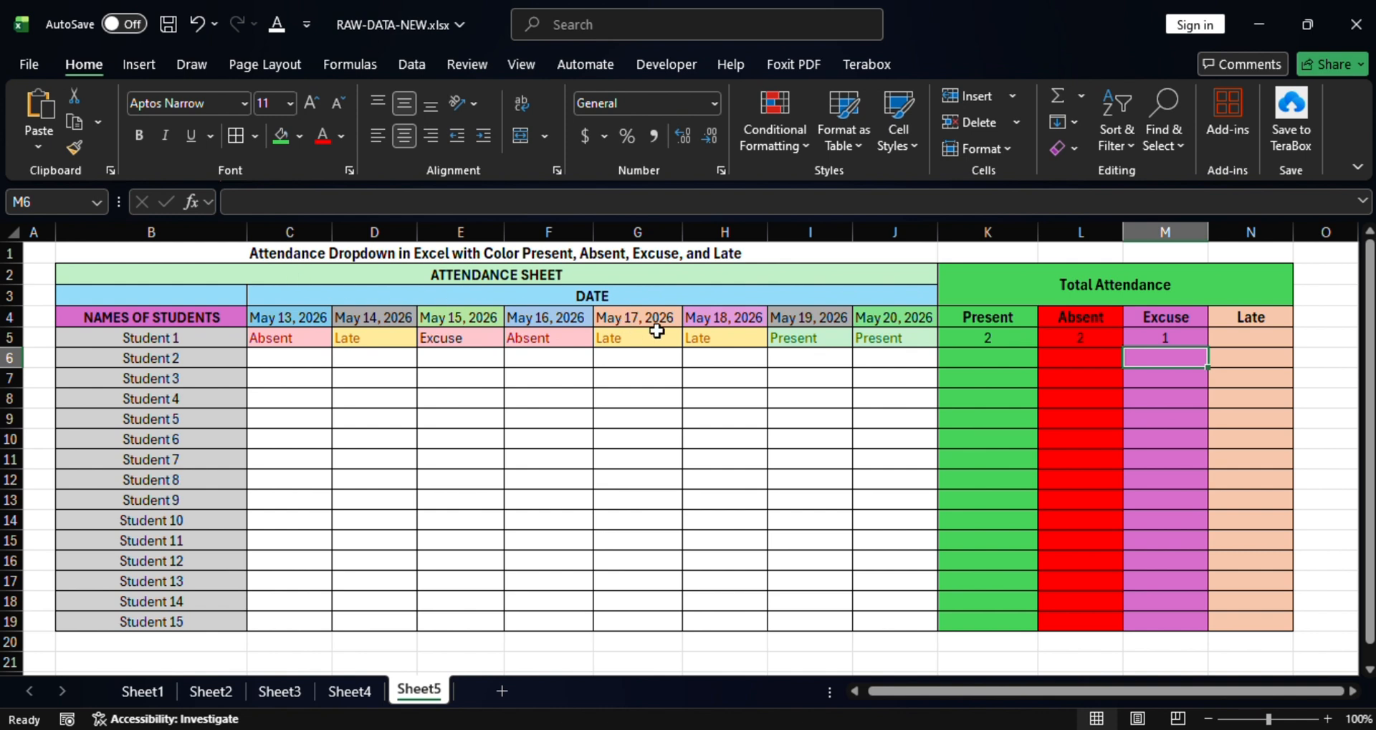
click(454, 344)
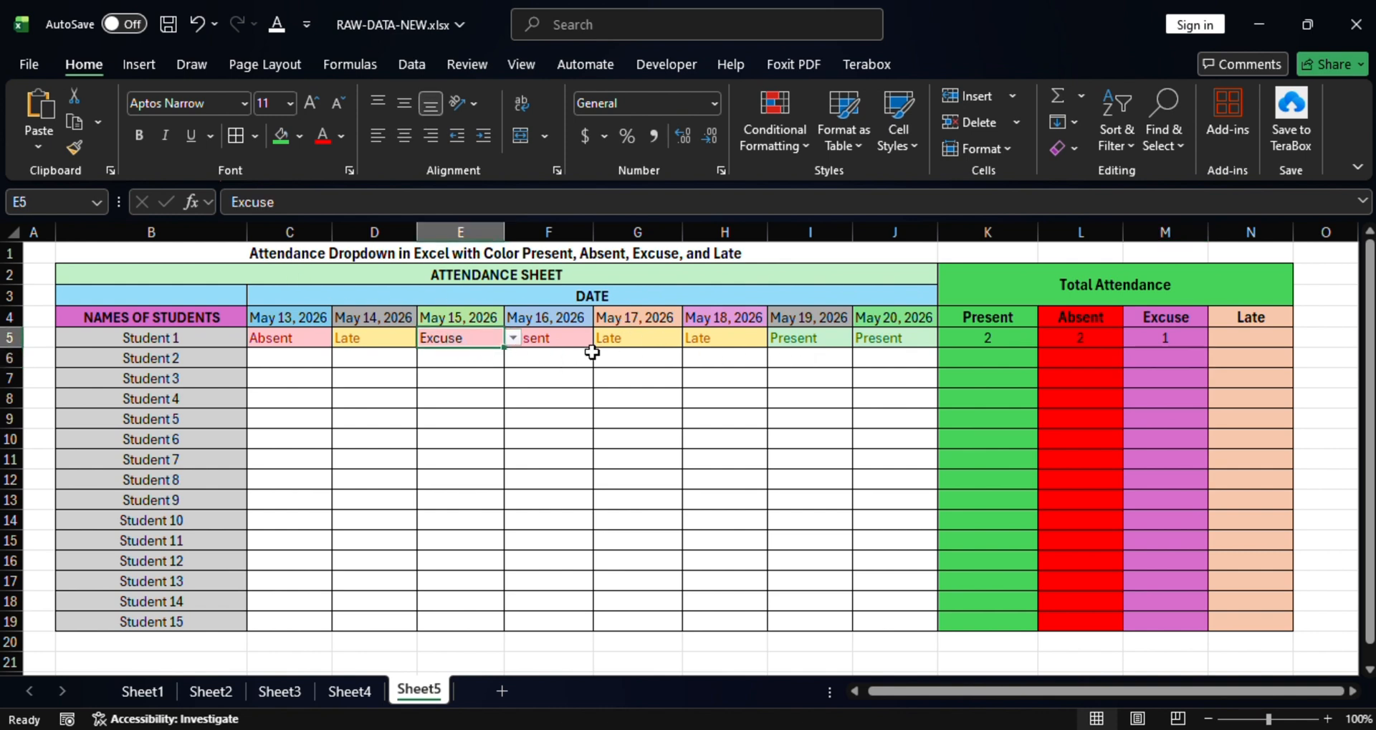
click(1236, 334)
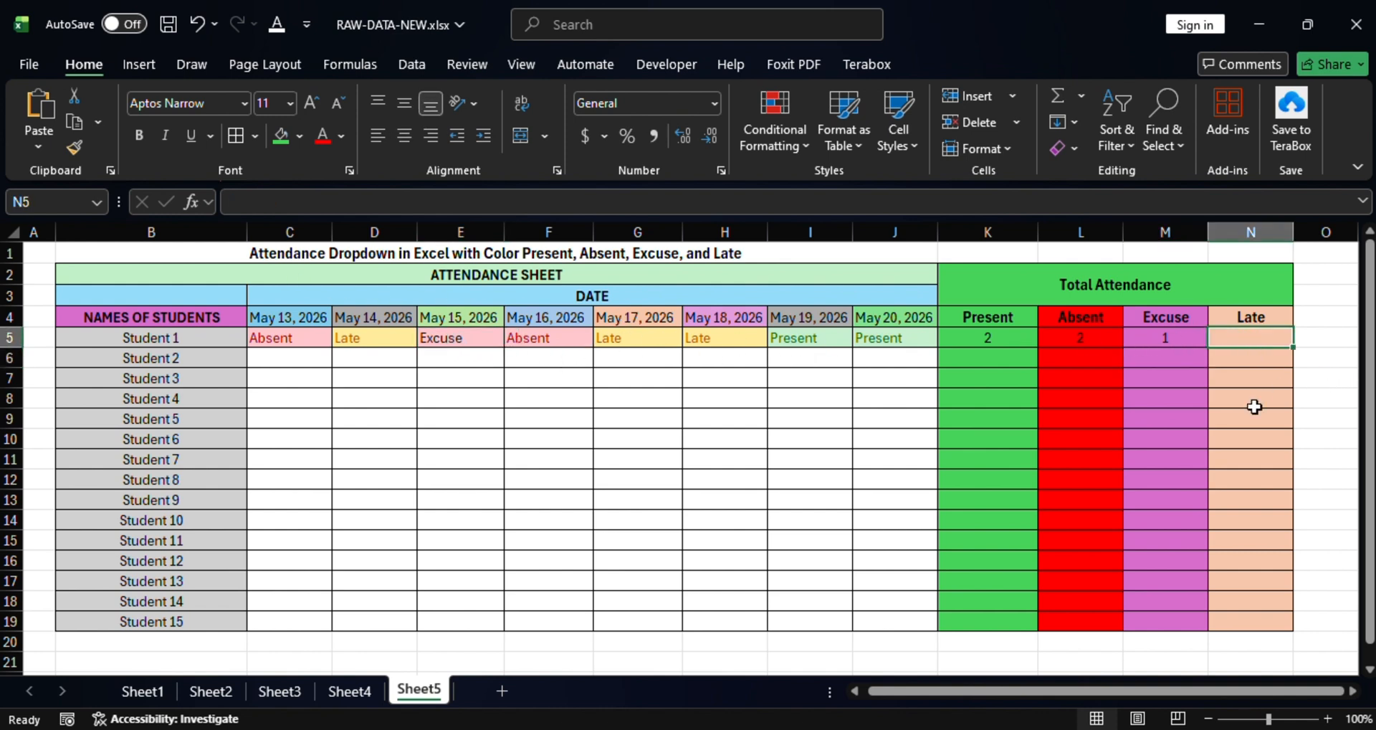
Enter =COUNTIF(C5:J5,"Late") in N5, giving Student 1 a Late total of 3.
click(1268, 318)
click(1278, 338)
text(=)
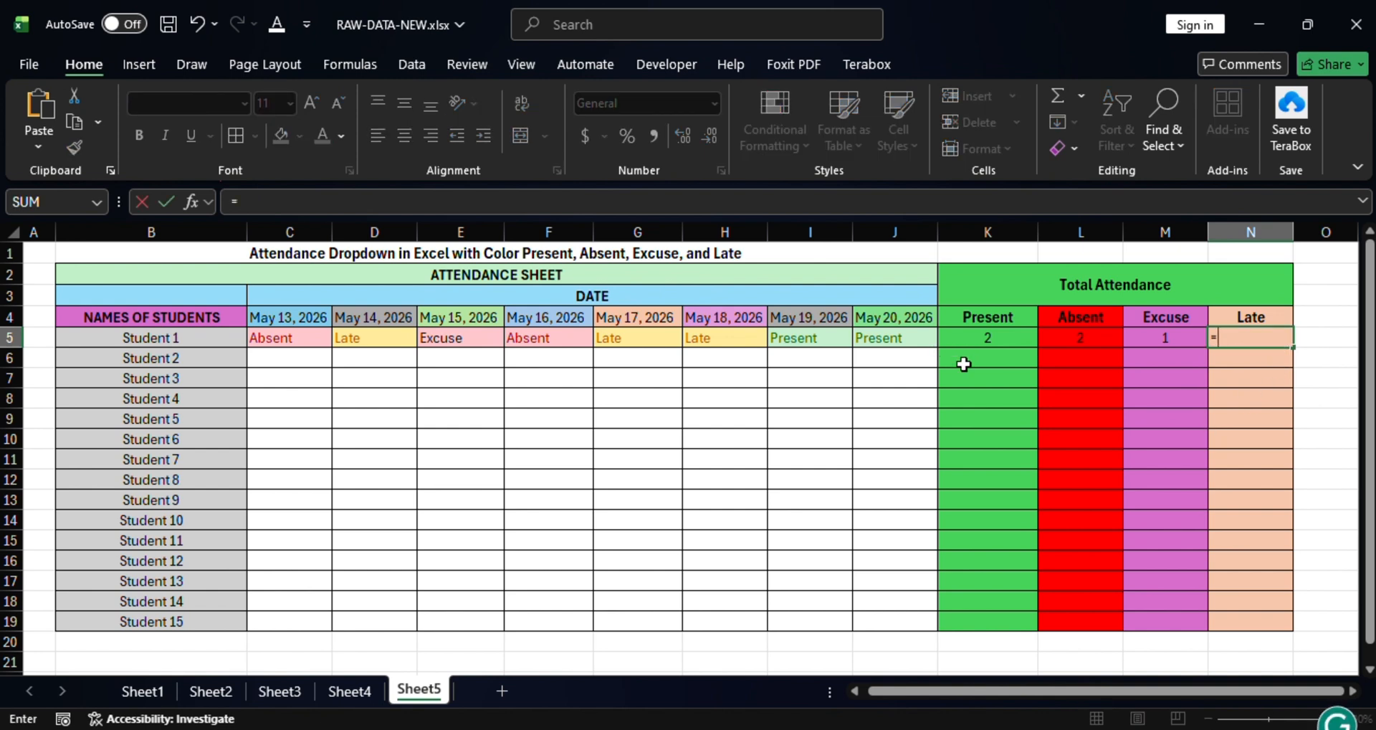
text(count)
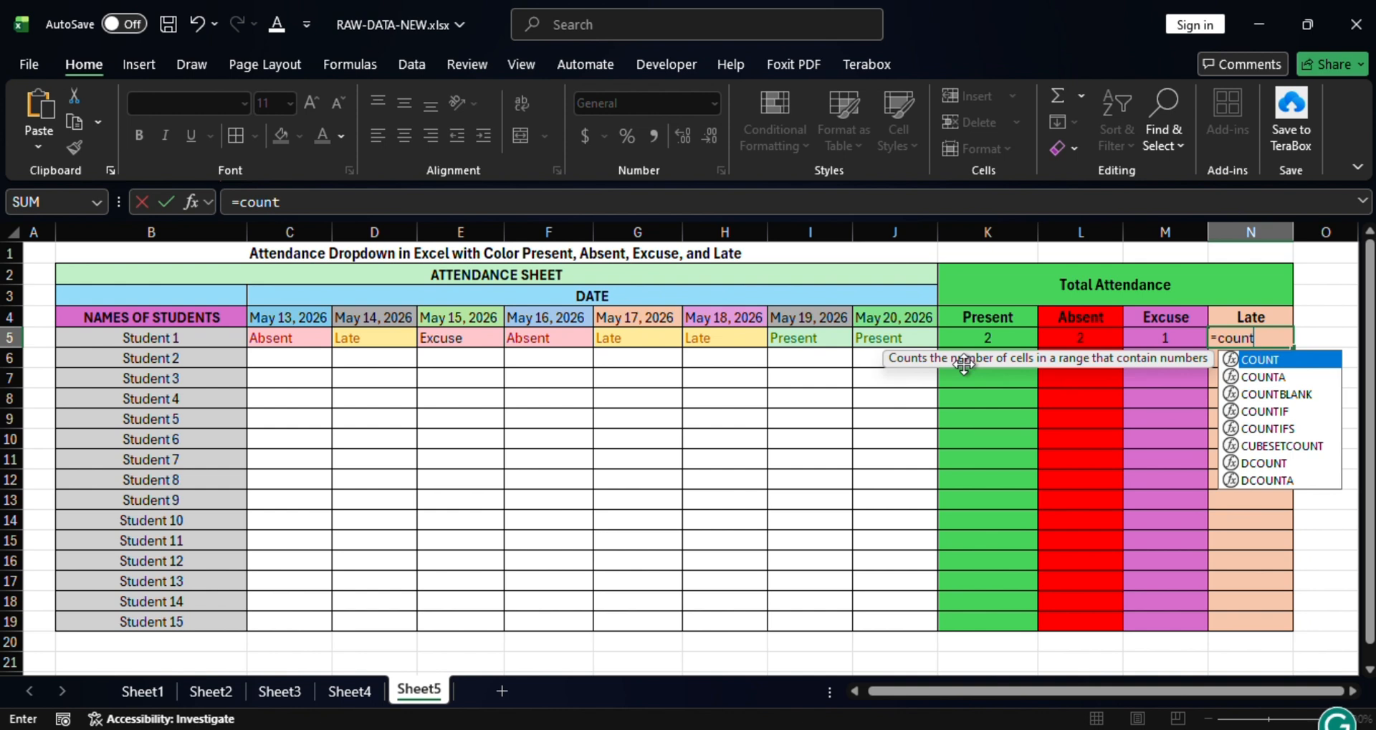
click(1277, 411)
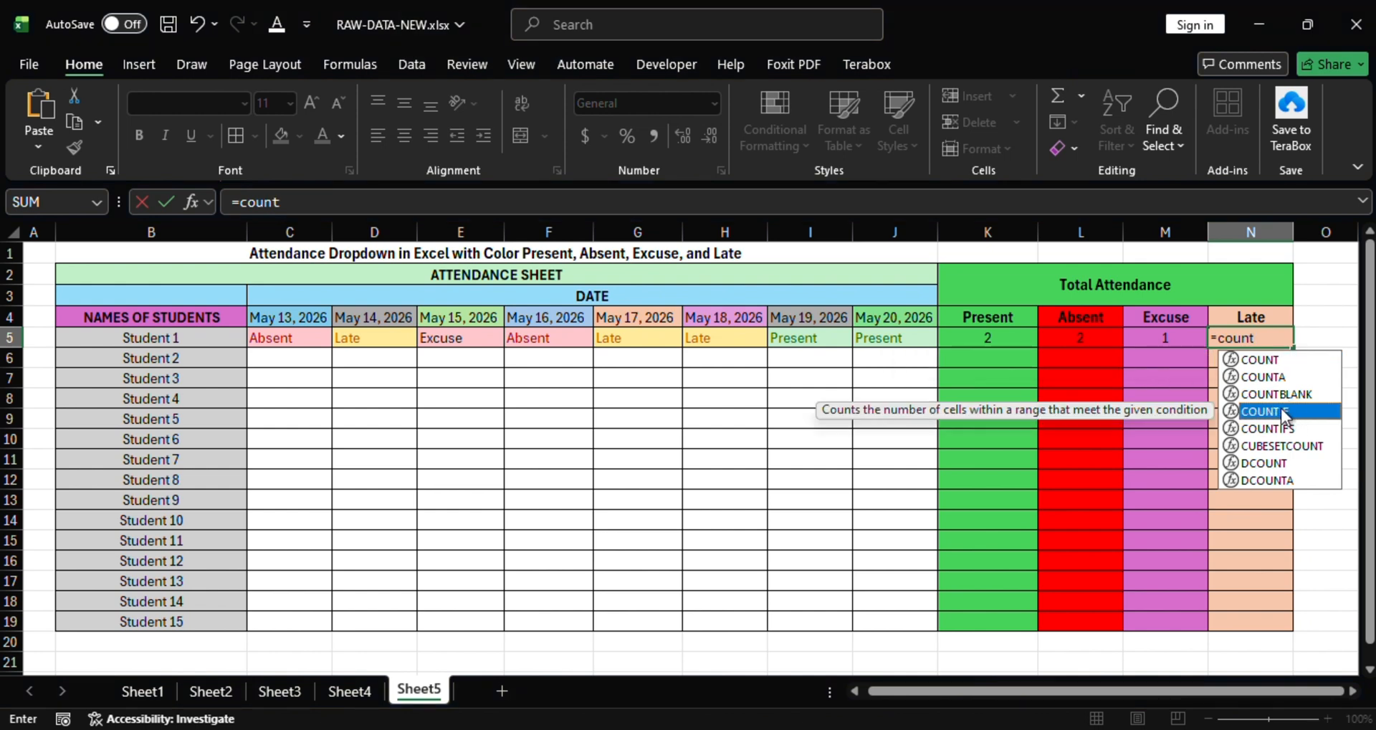
double_click(1270, 412)
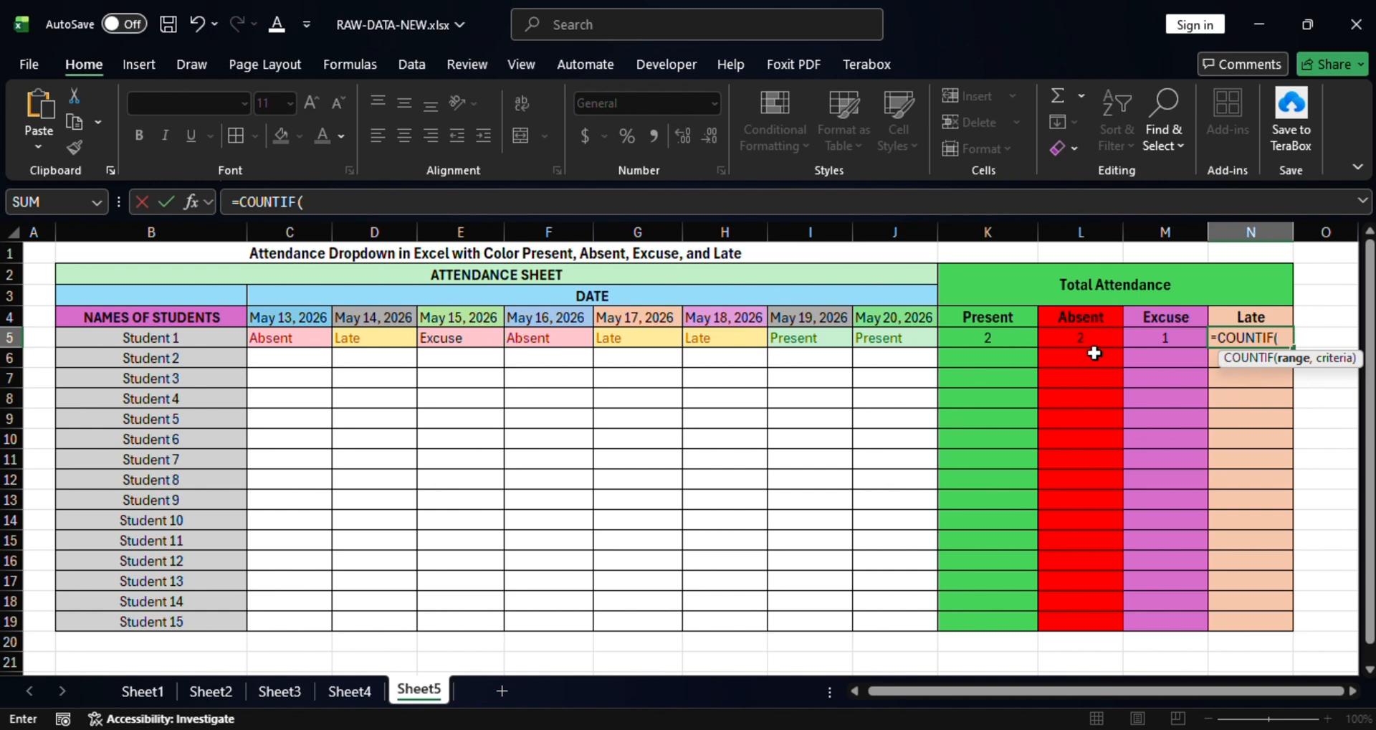
drag(268, 341, 913, 337)
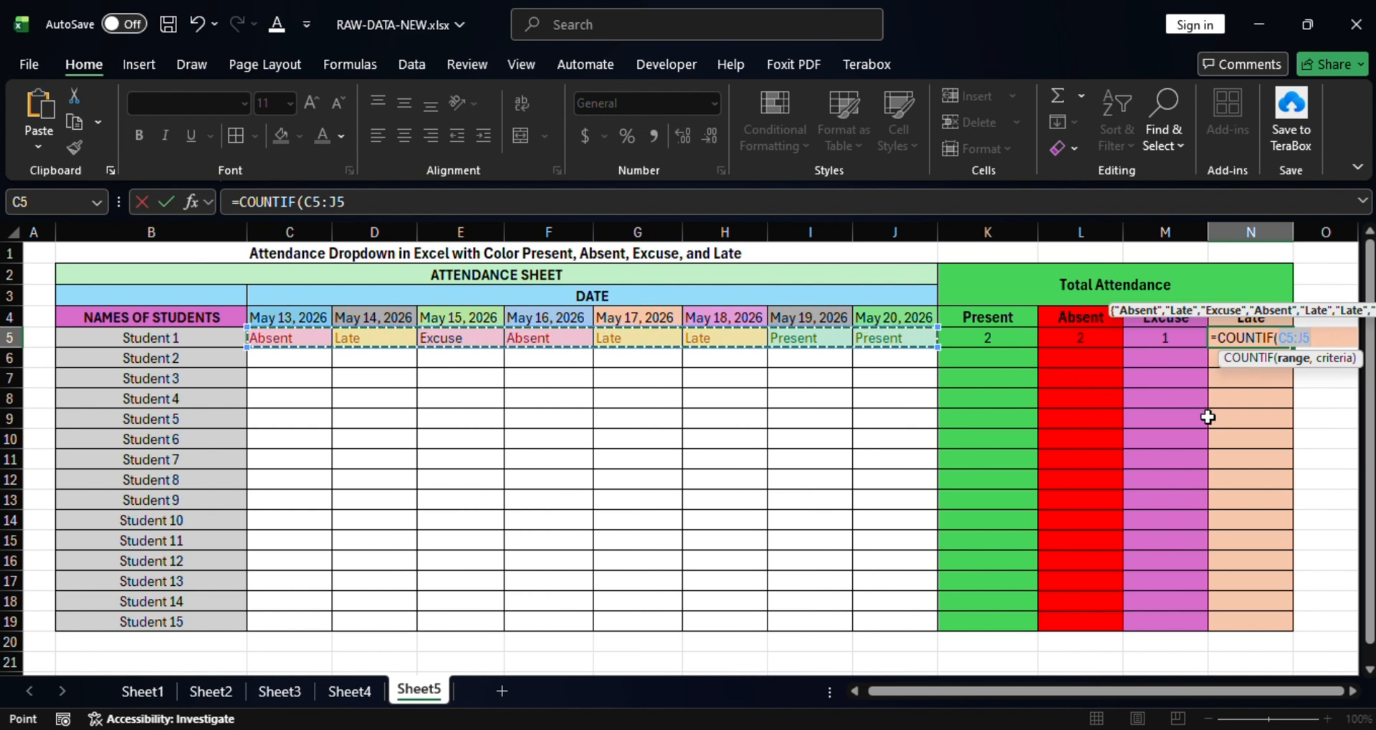
text(,"Late)
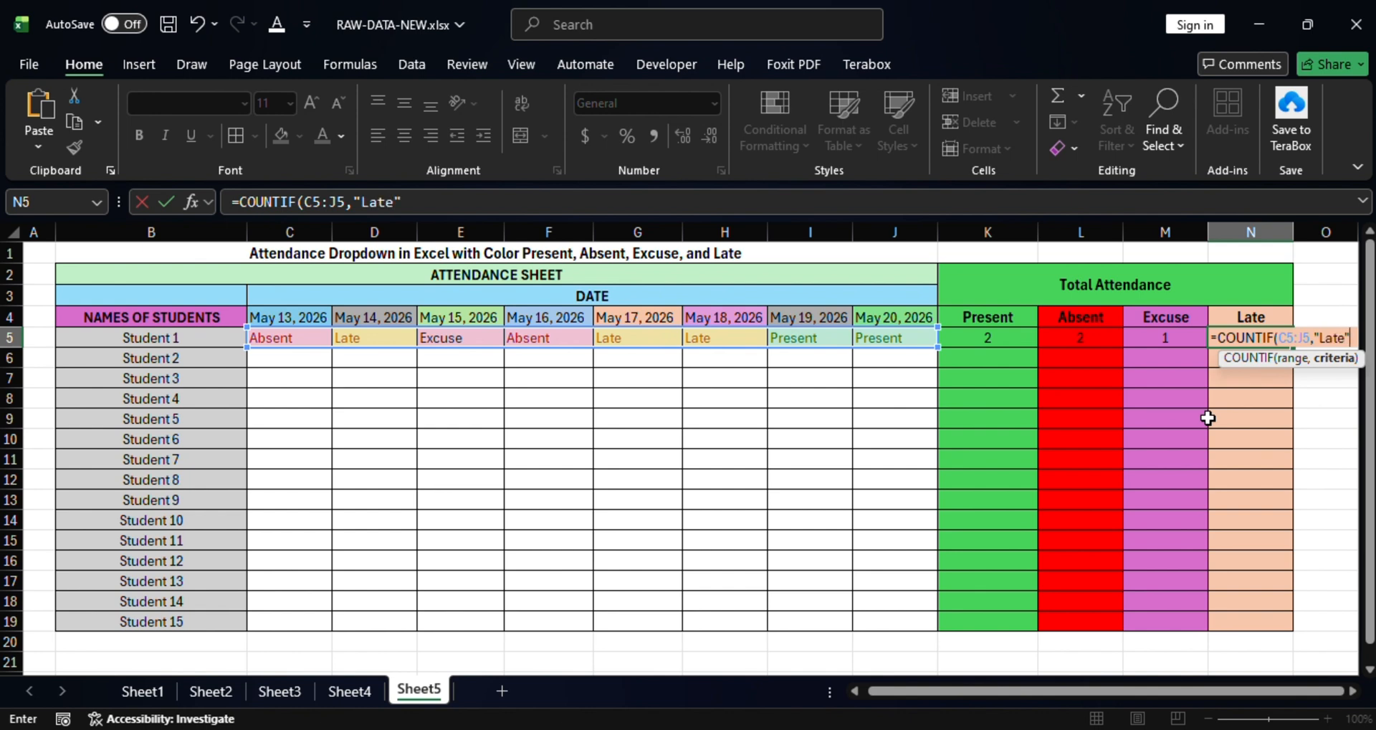
text())
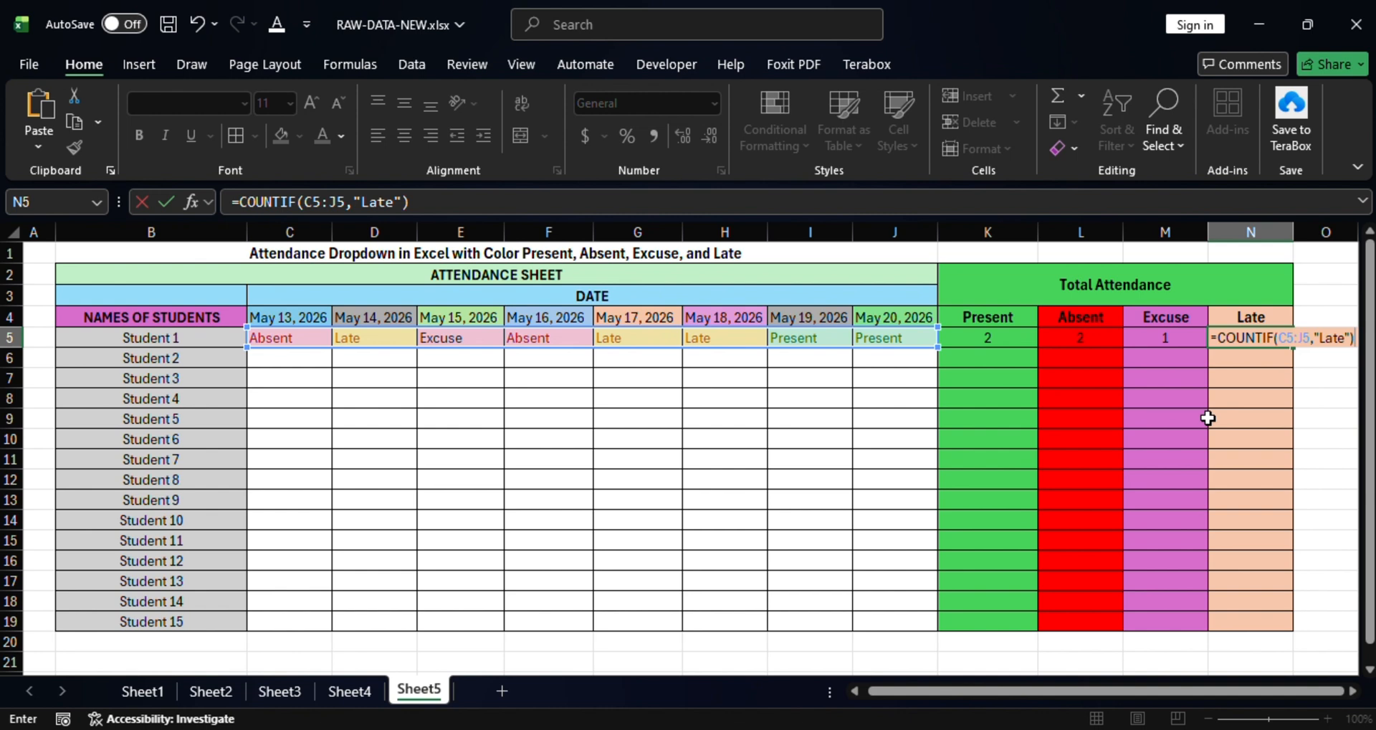
key(Return)
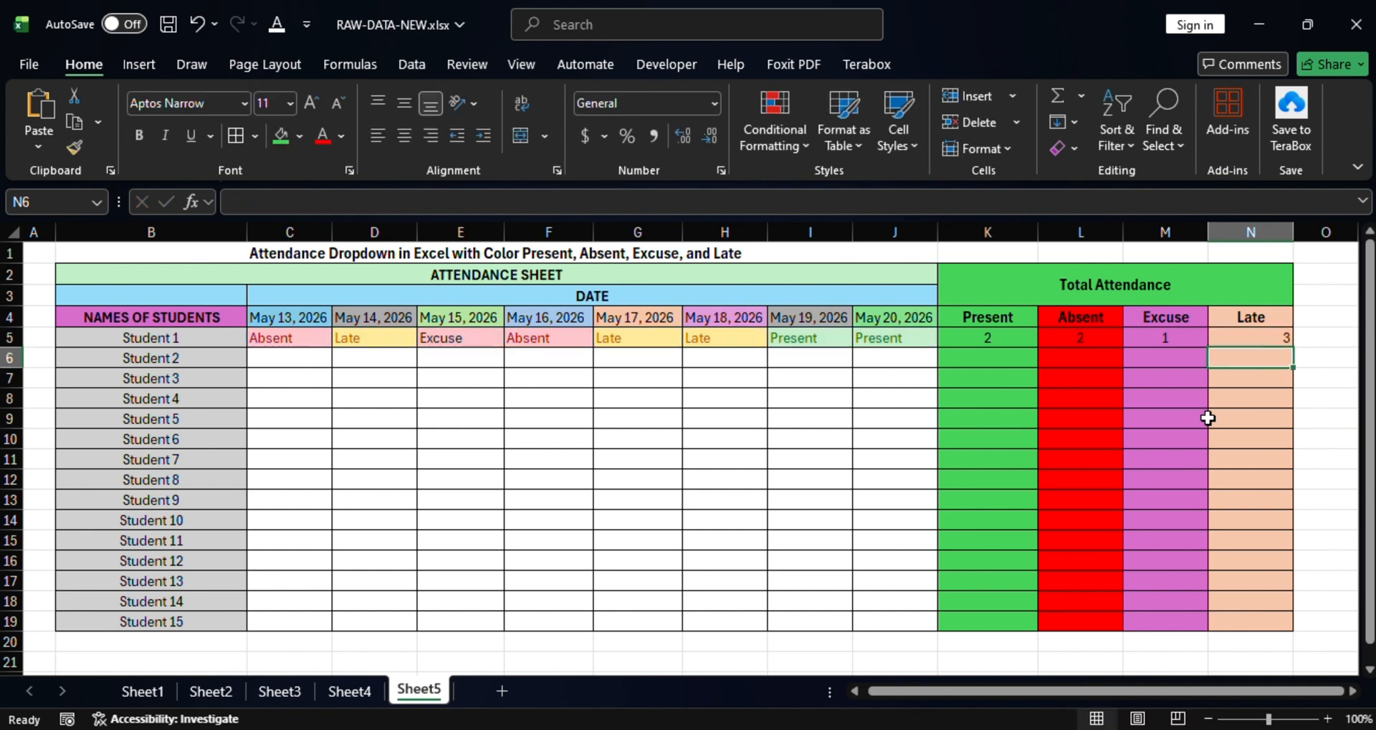
click(1238, 338)
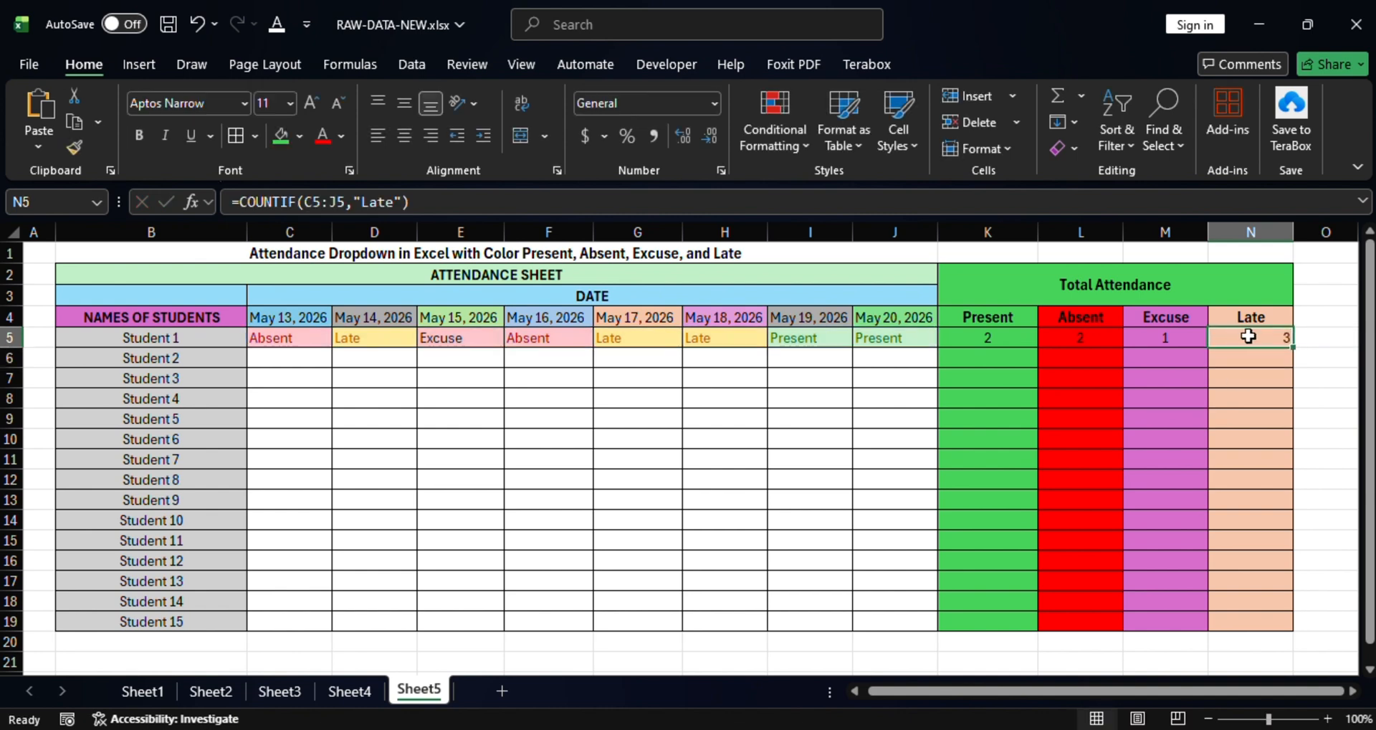
Center-align Student 1's four totals in K5:N5.
drag(989, 335, 1265, 339)
click(405, 136)
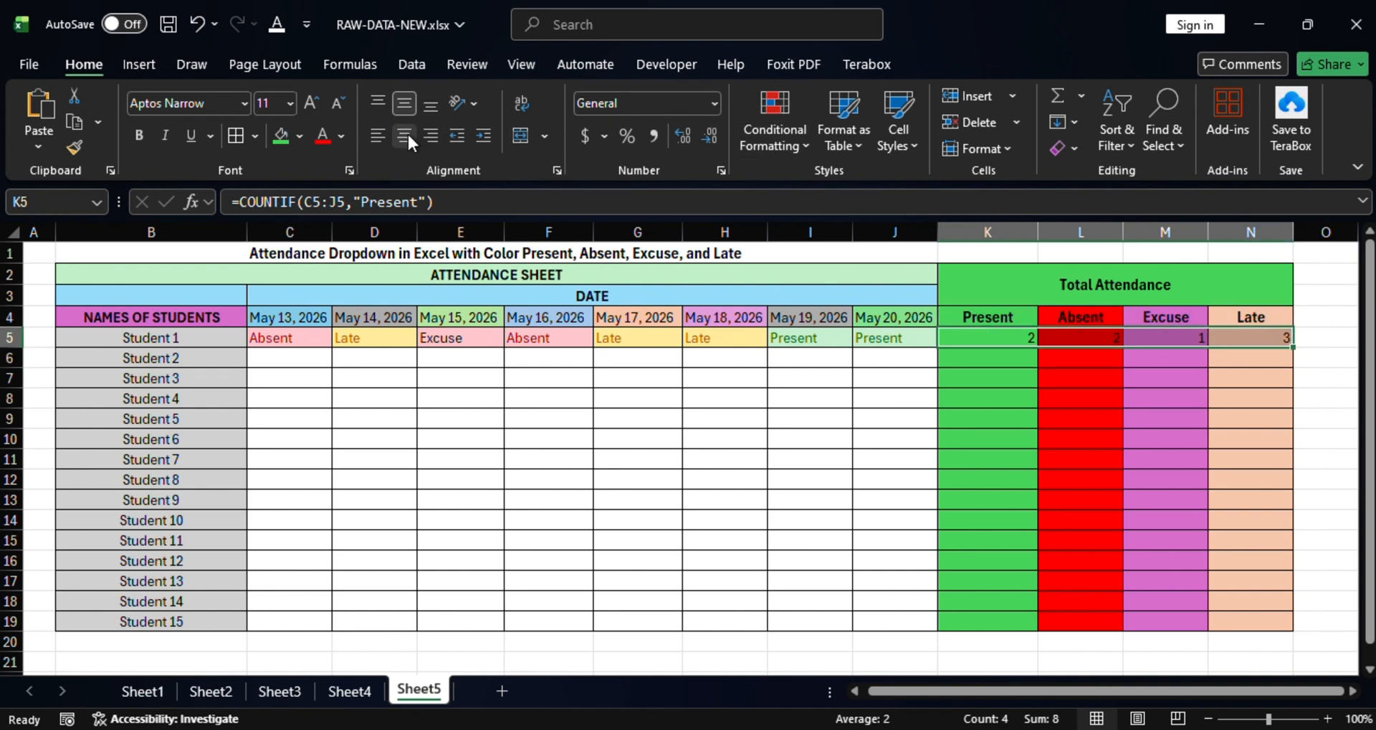
click(406, 136)
click(1267, 339)
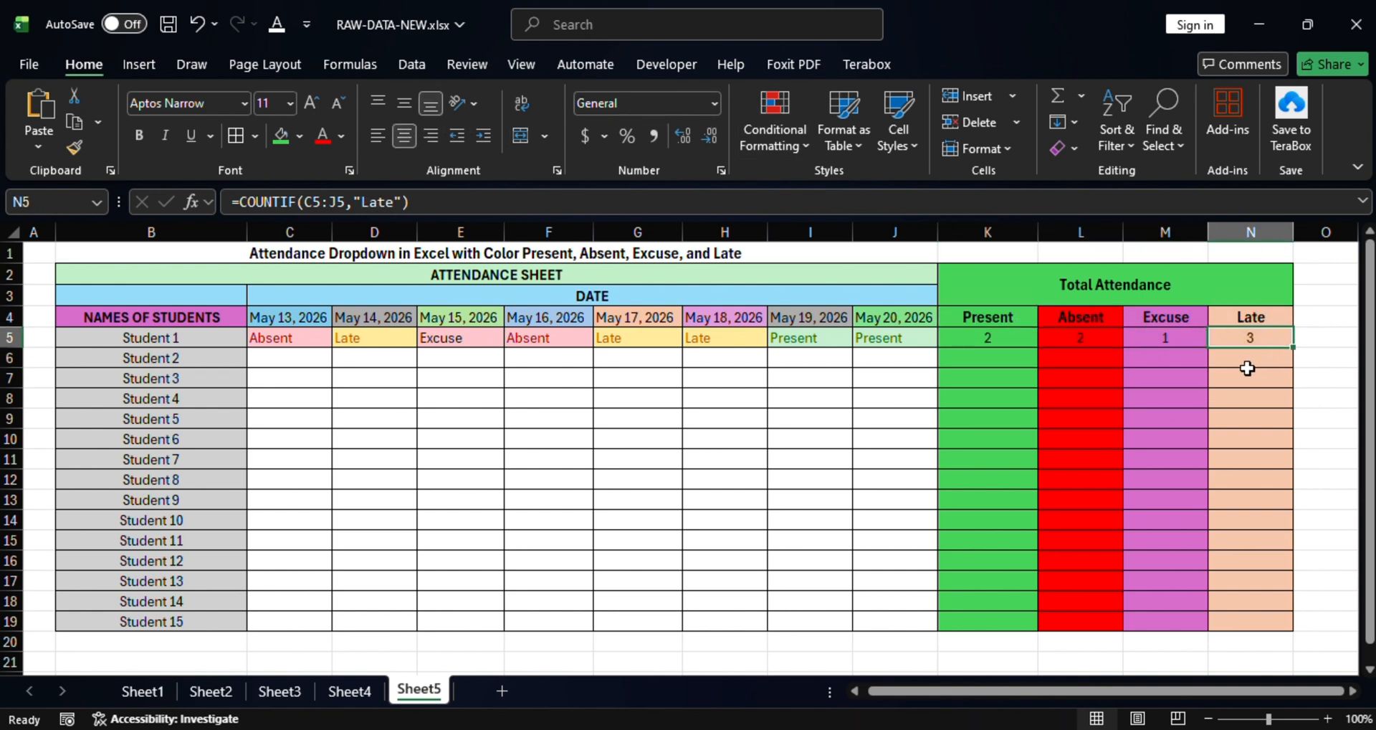
click(356, 342)
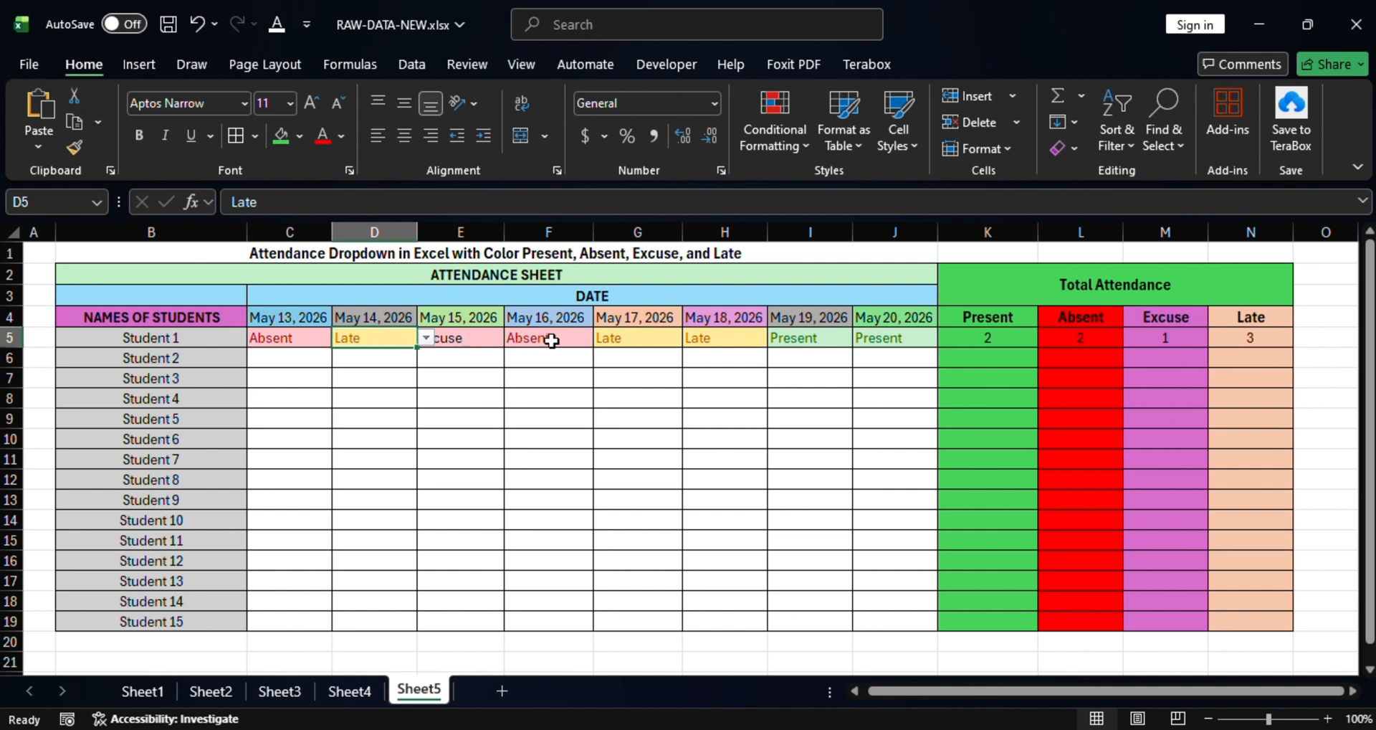
click(614, 337)
click(736, 343)
click(1168, 338)
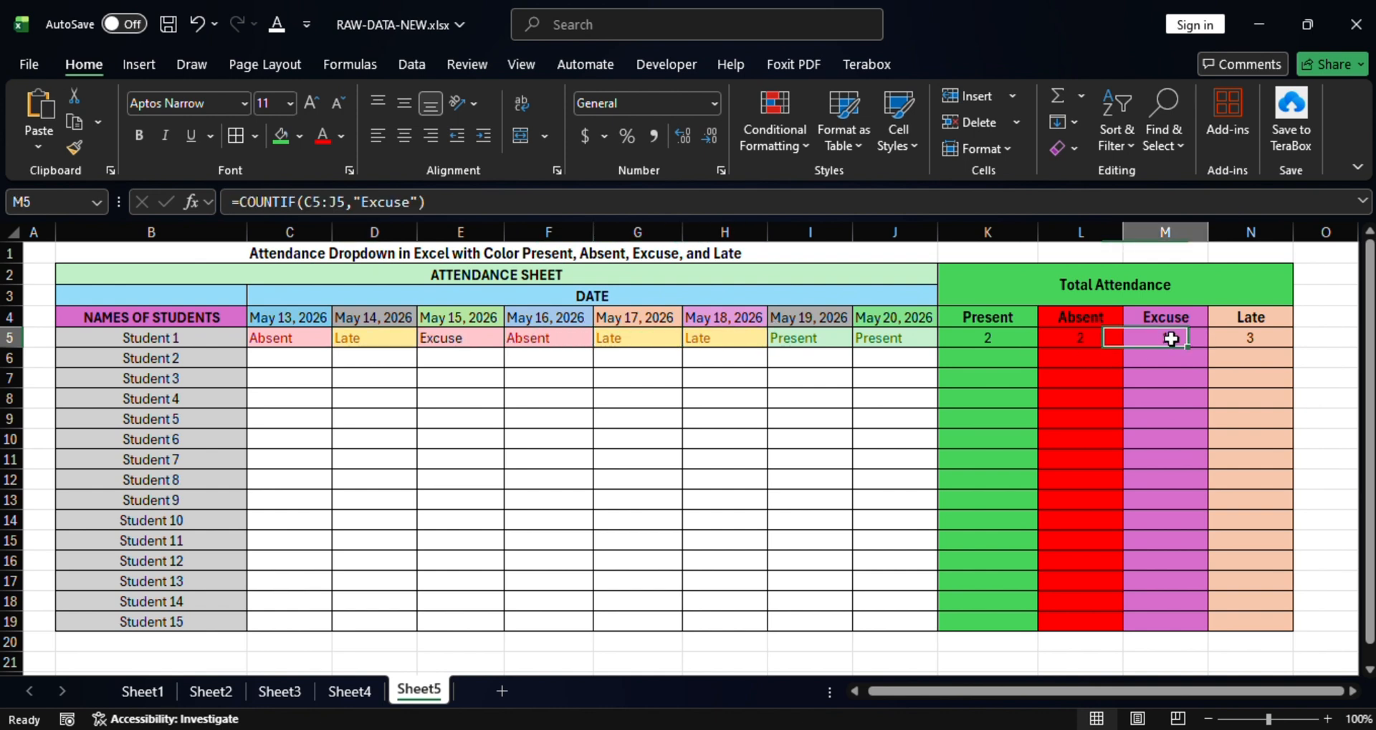
click(445, 341)
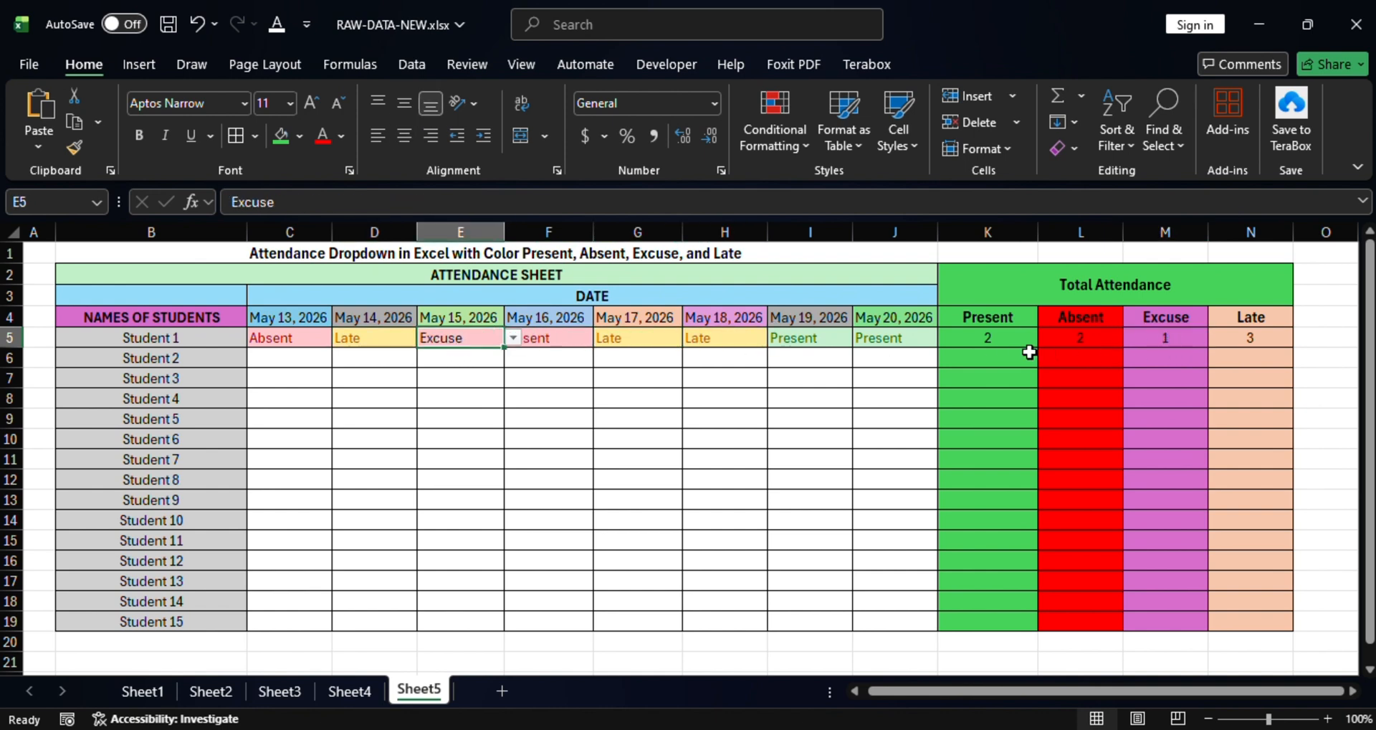
click(1091, 339)
click(294, 343)
click(526, 339)
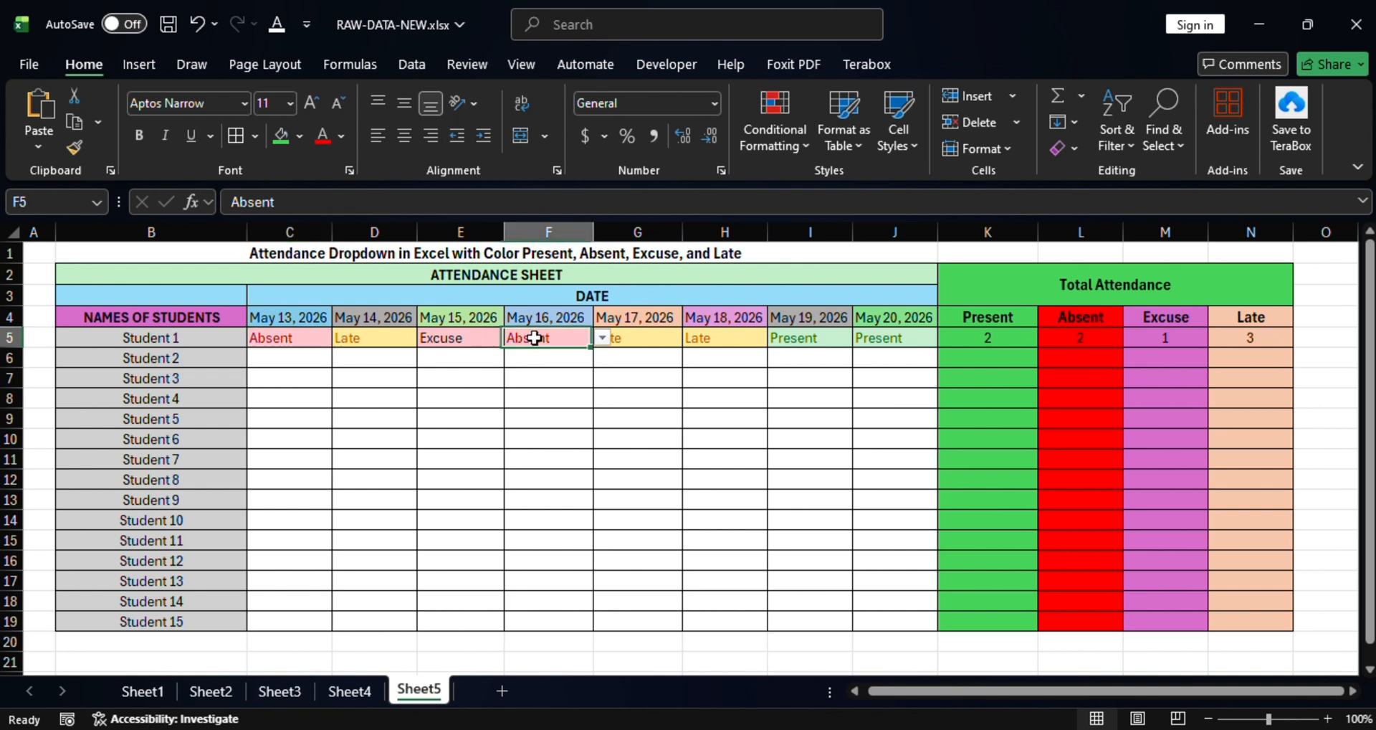
click(983, 339)
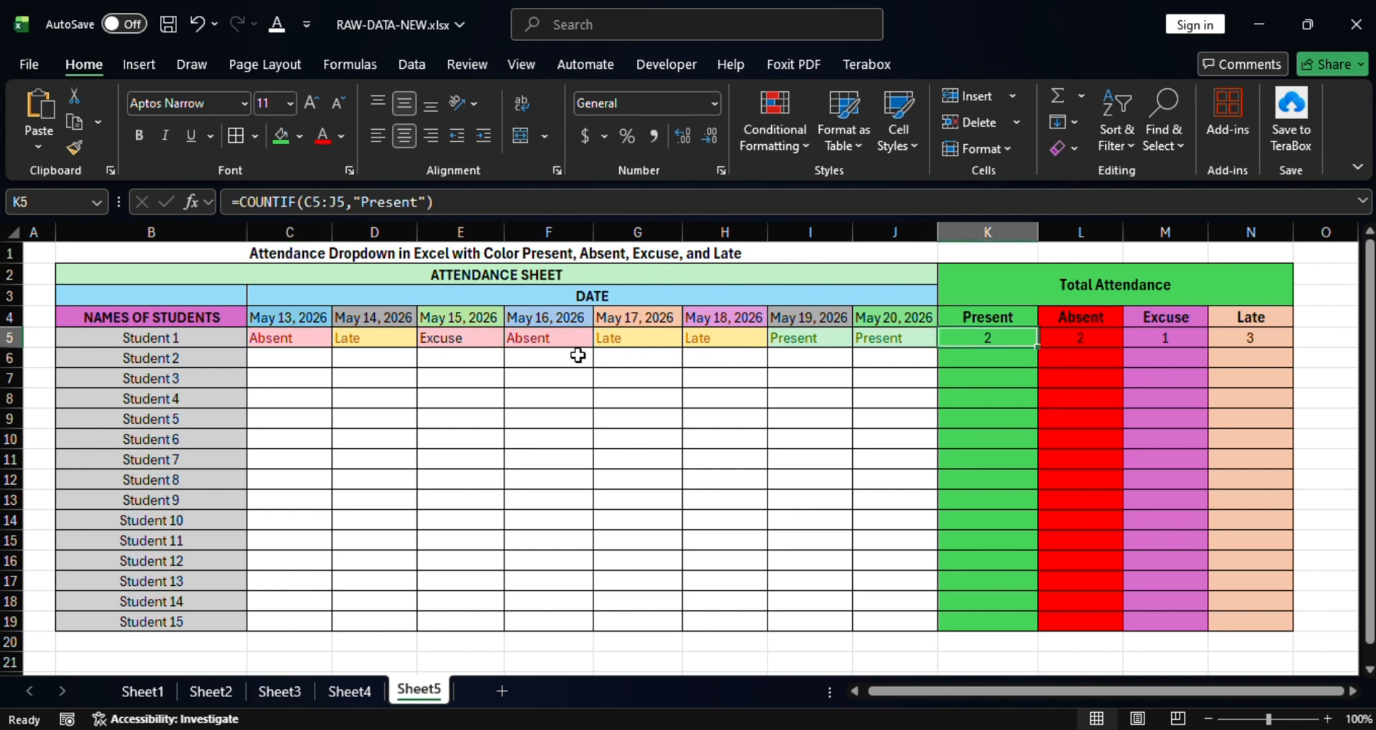
click(790, 341)
click(888, 338)
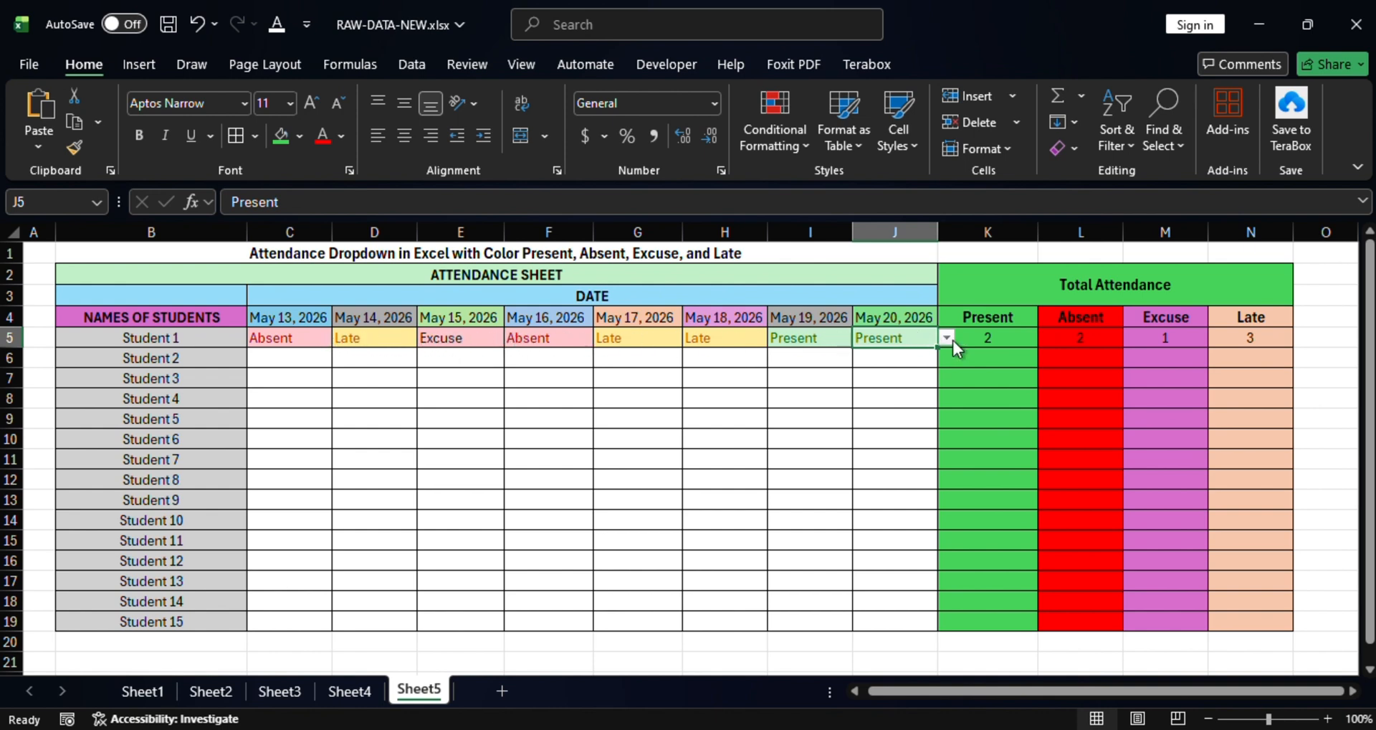
click(1006, 337)
click(1085, 339)
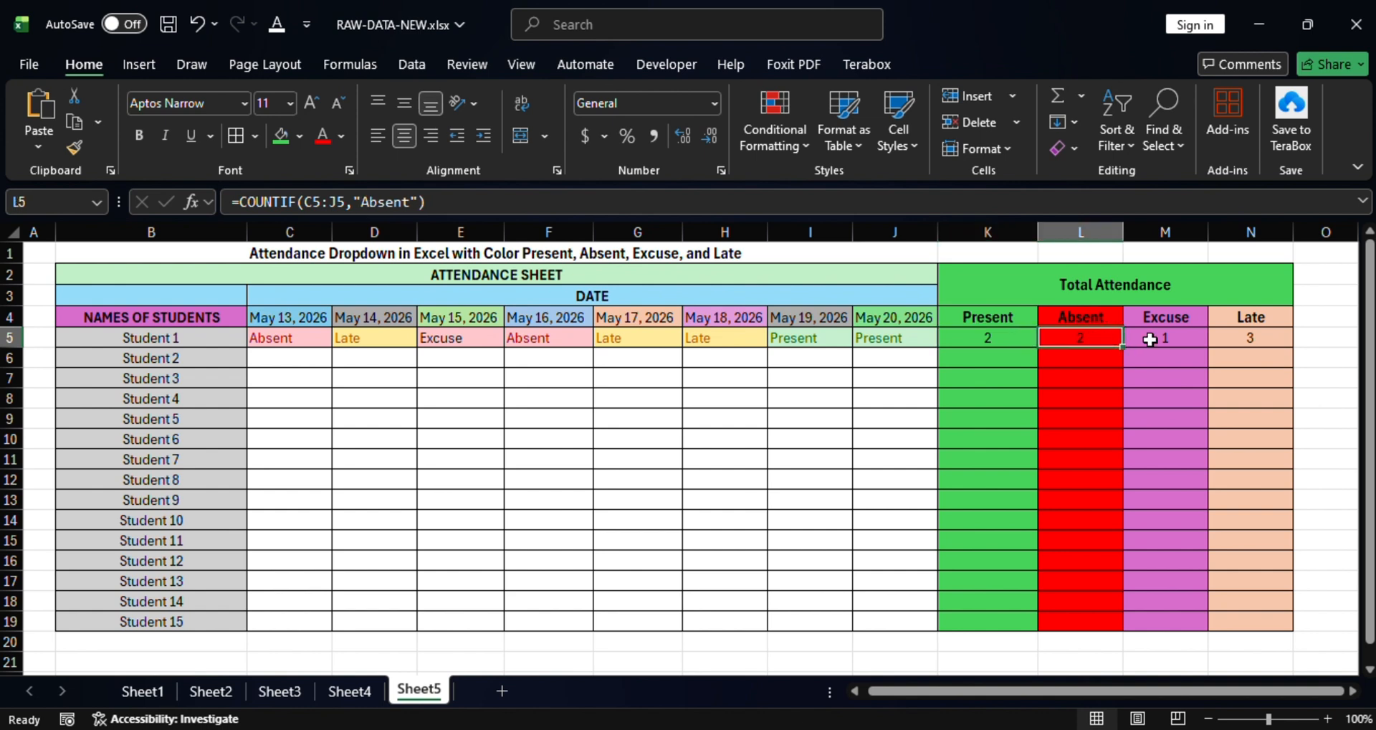
click(1149, 339)
click(1261, 338)
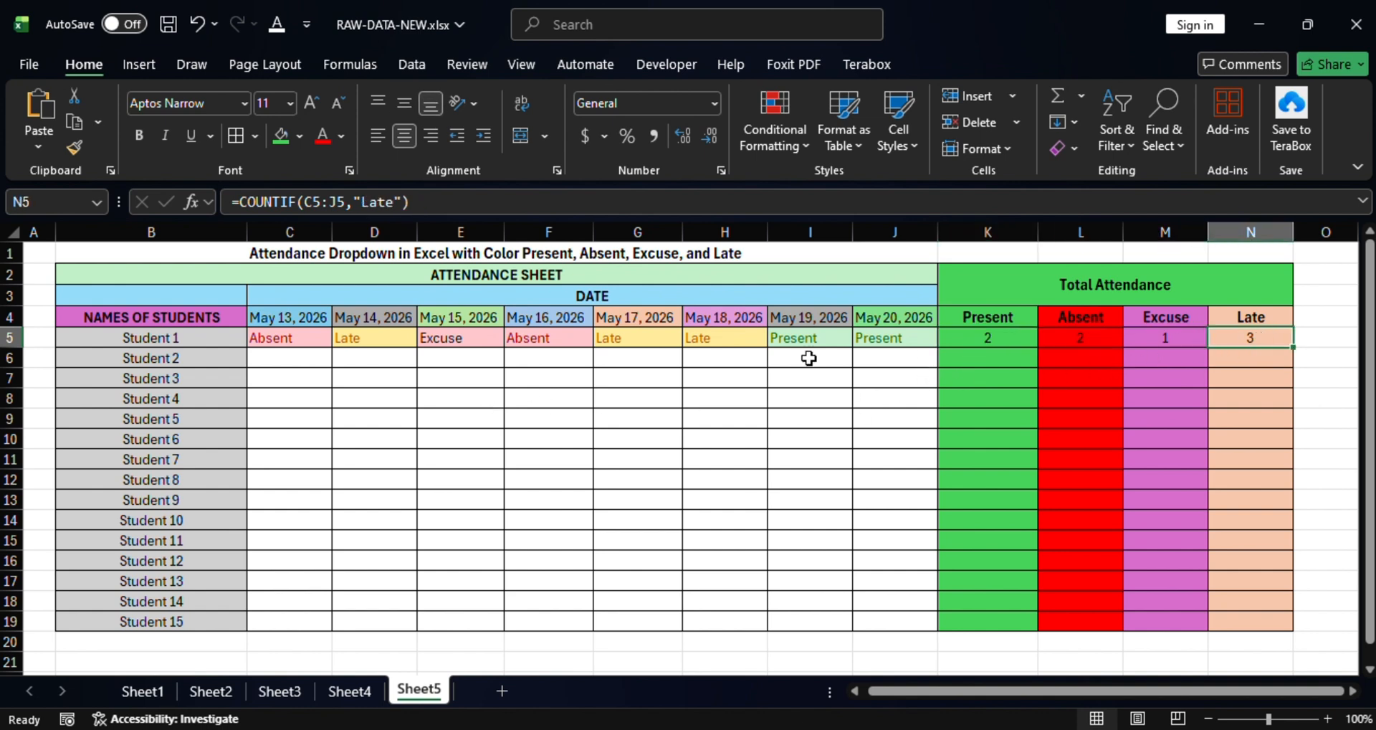
Set Student 2's May 13–16 statuses to Late, Present, Excuse, Excuse.
click(323, 364)
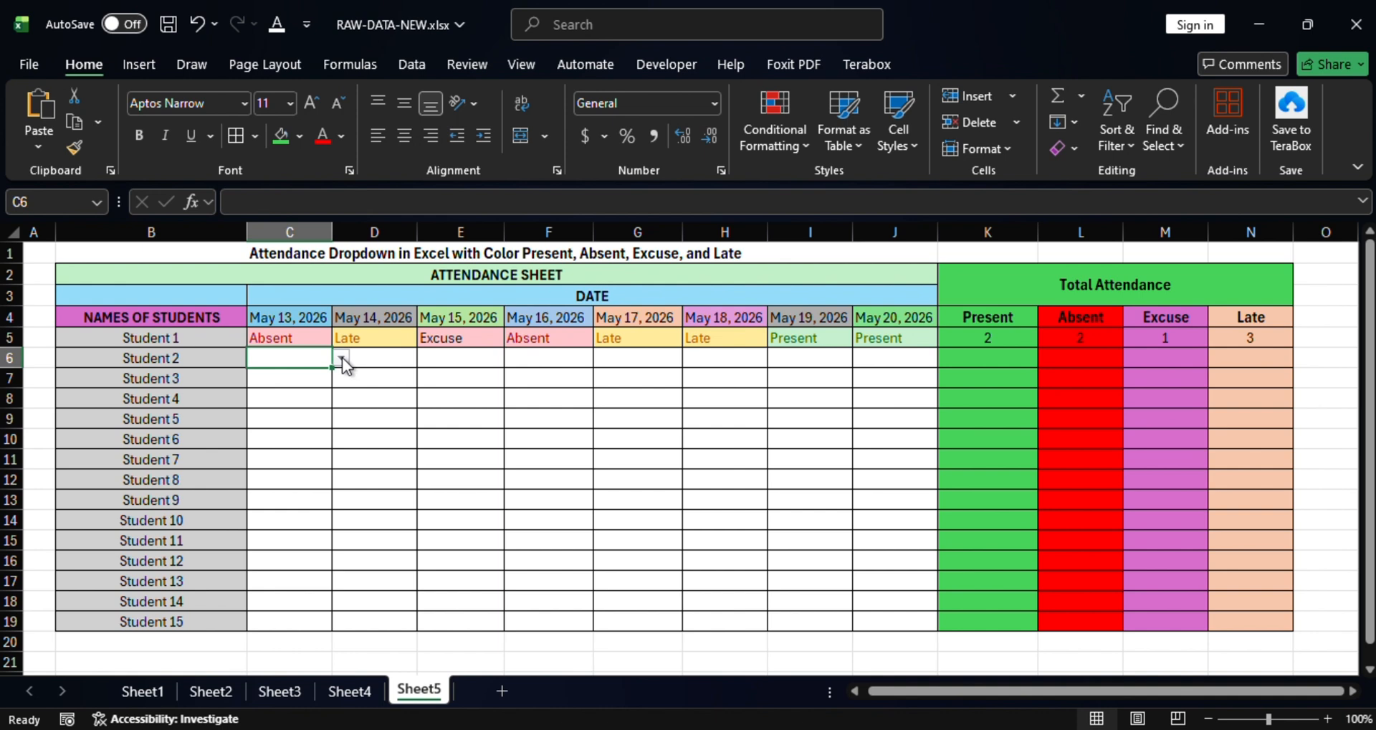
click(342, 358)
click(266, 395)
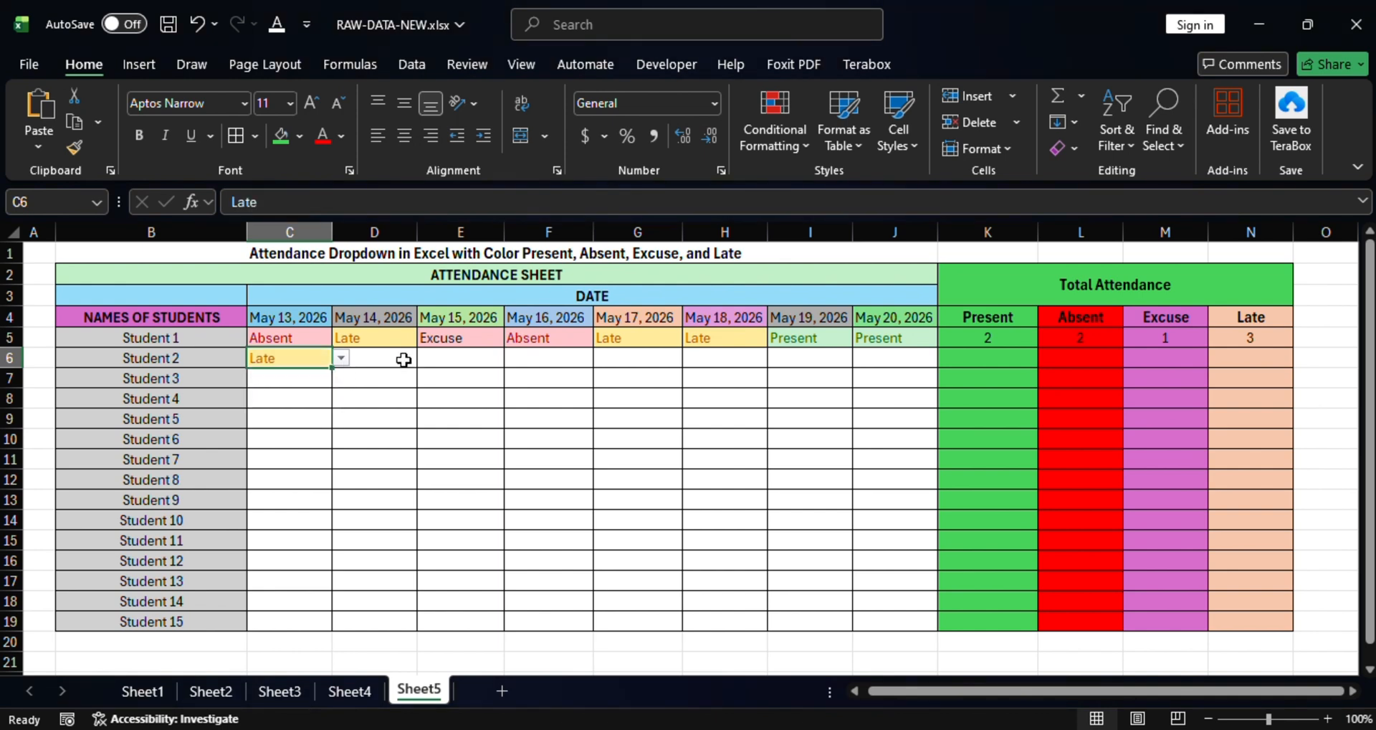
click(403, 360)
click(432, 358)
click(387, 375)
click(499, 359)
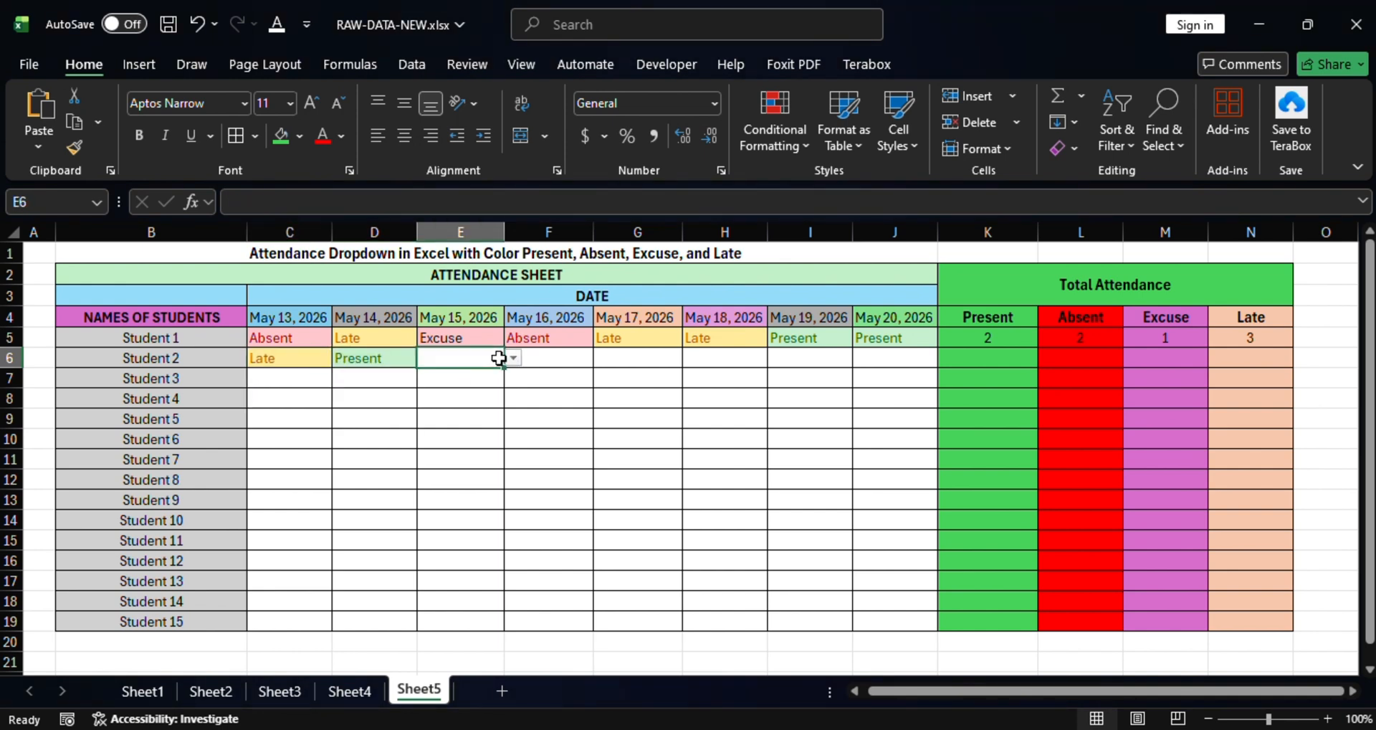
click(513, 358)
click(453, 408)
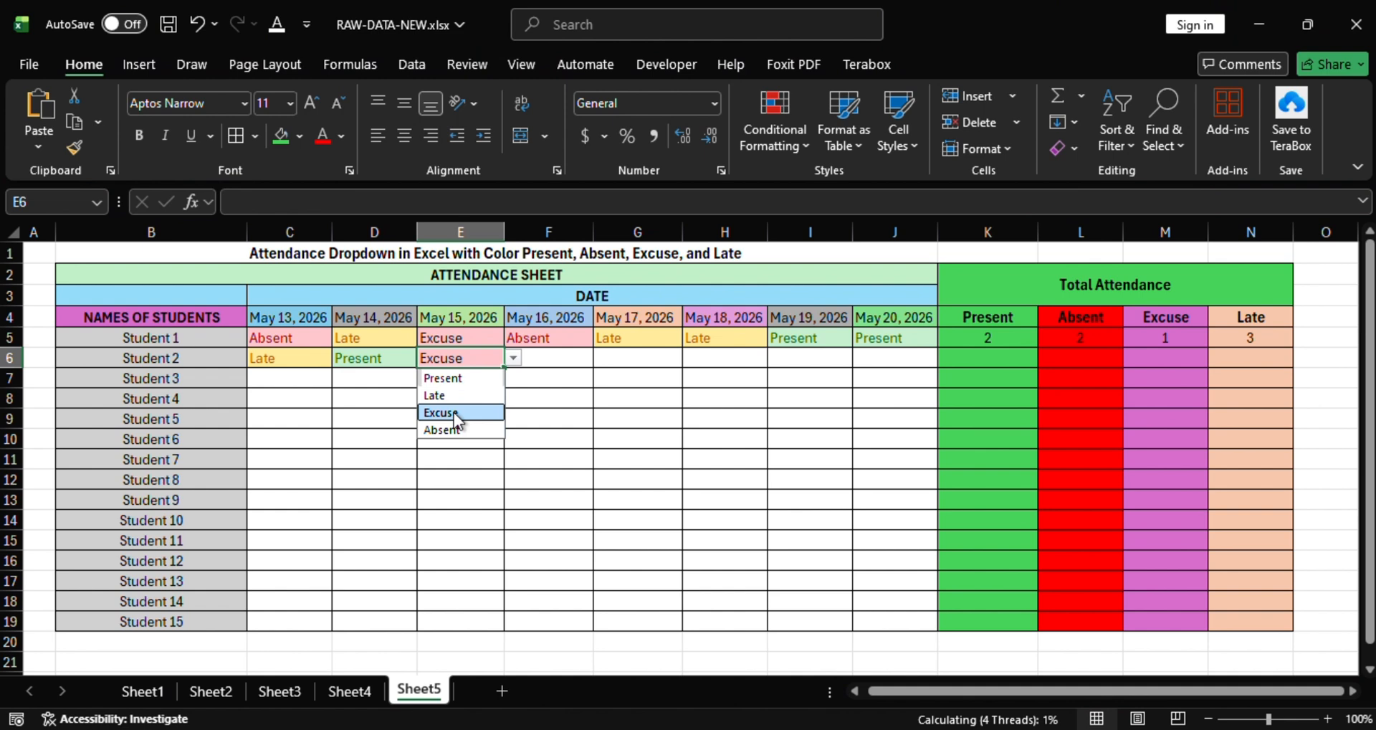
click(577, 346)
click(581, 357)
click(602, 358)
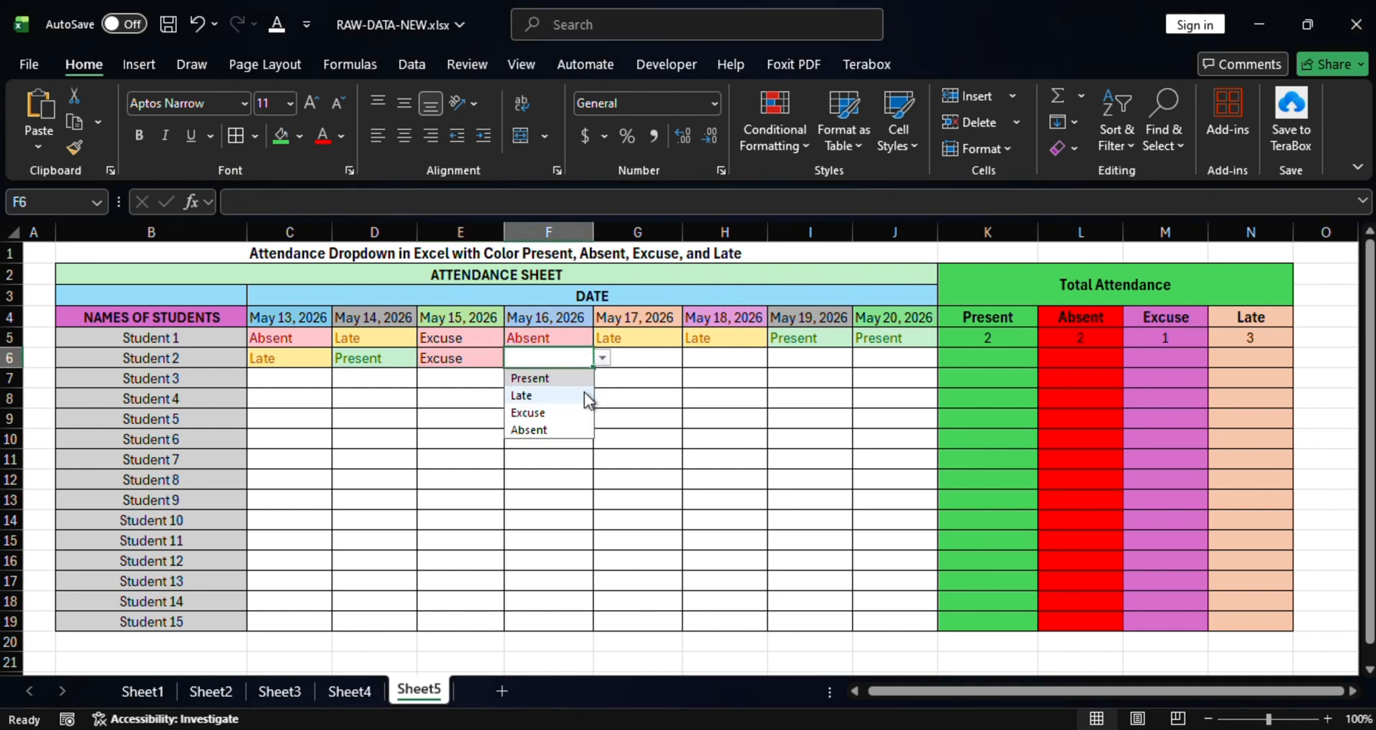
click(543, 413)
Set Student 2's May 17–20 statuses to Present, Absent, Present, Present.
click(655, 362)
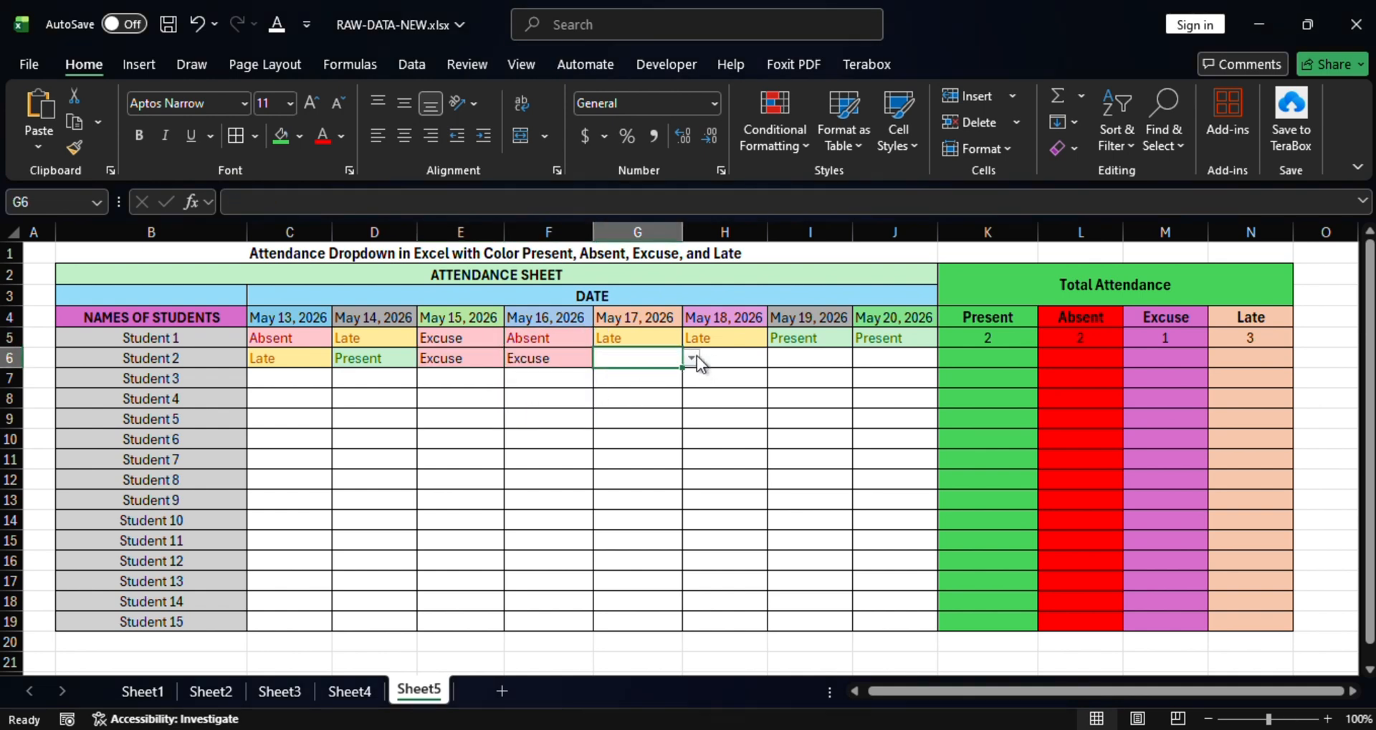
click(693, 358)
click(610, 375)
click(744, 357)
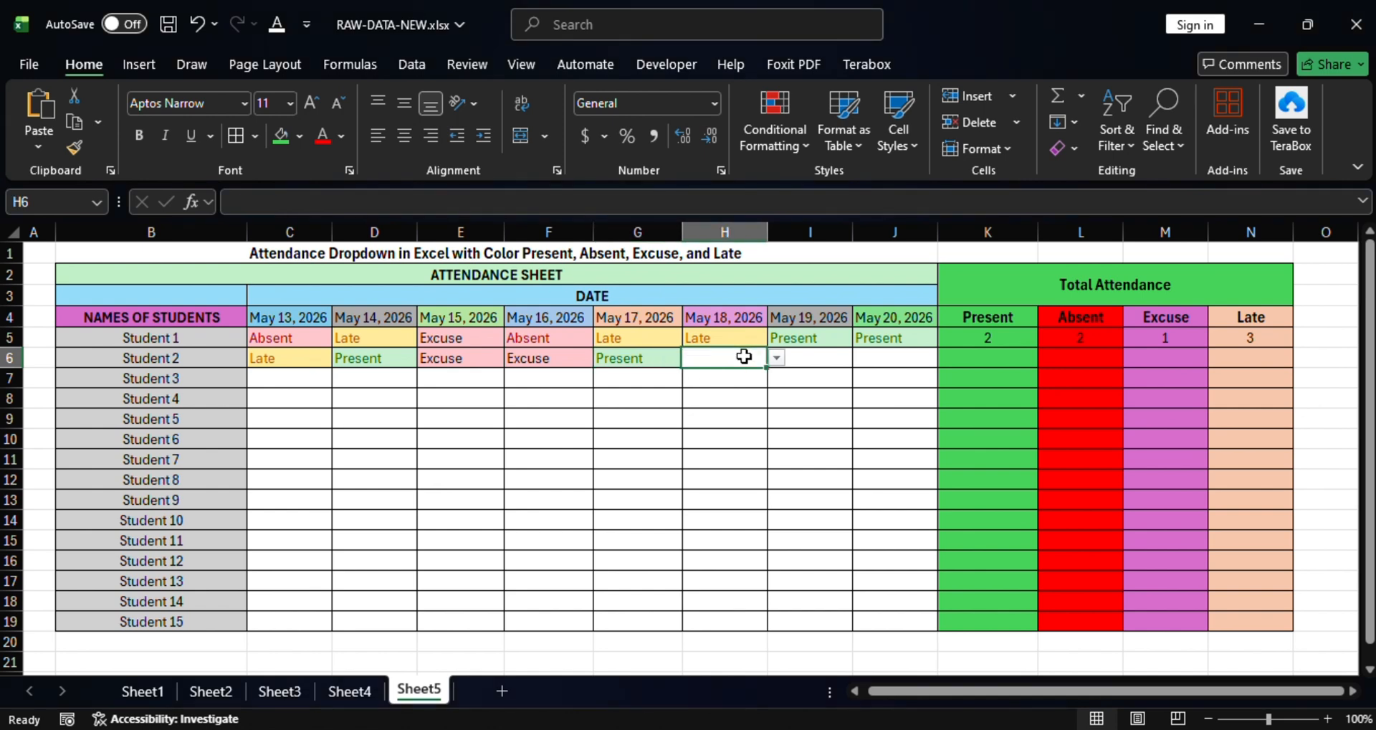
click(777, 358)
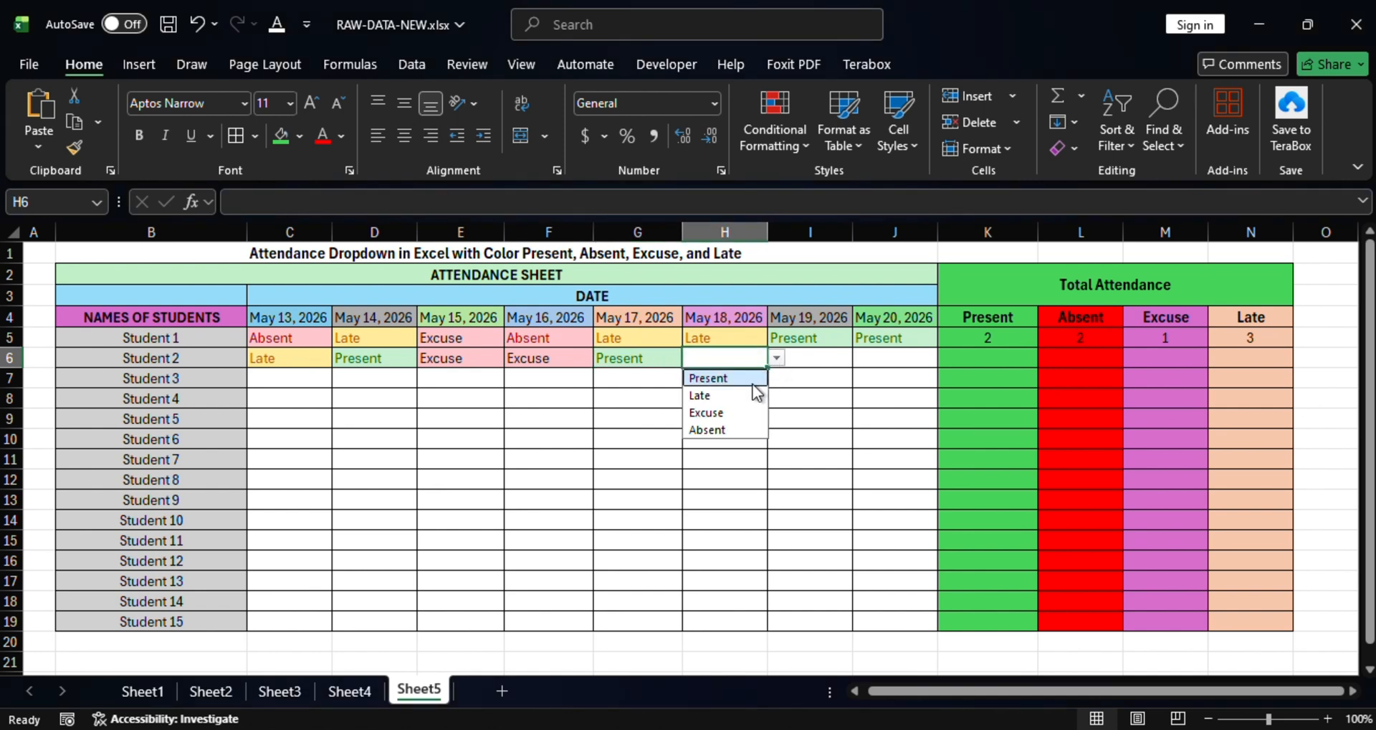
click(717, 430)
click(828, 360)
click(862, 357)
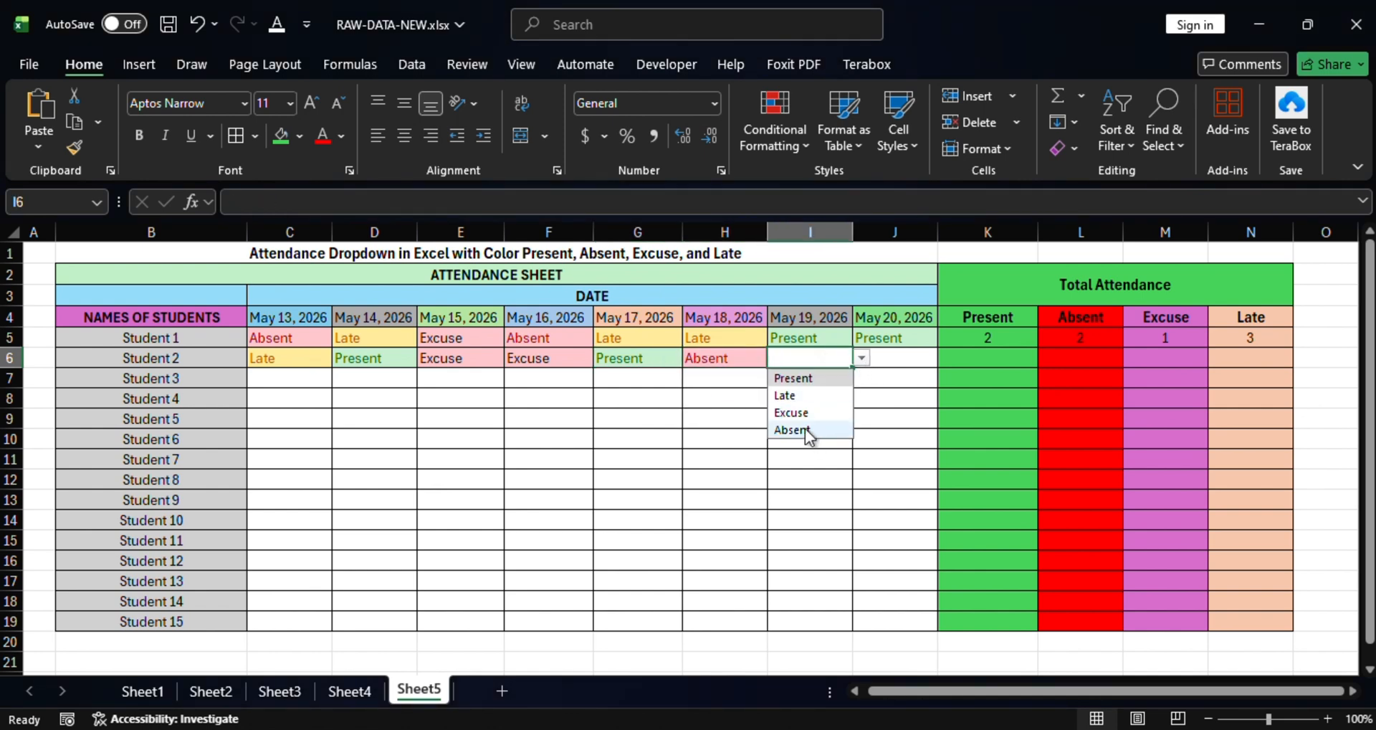
click(792, 378)
click(891, 358)
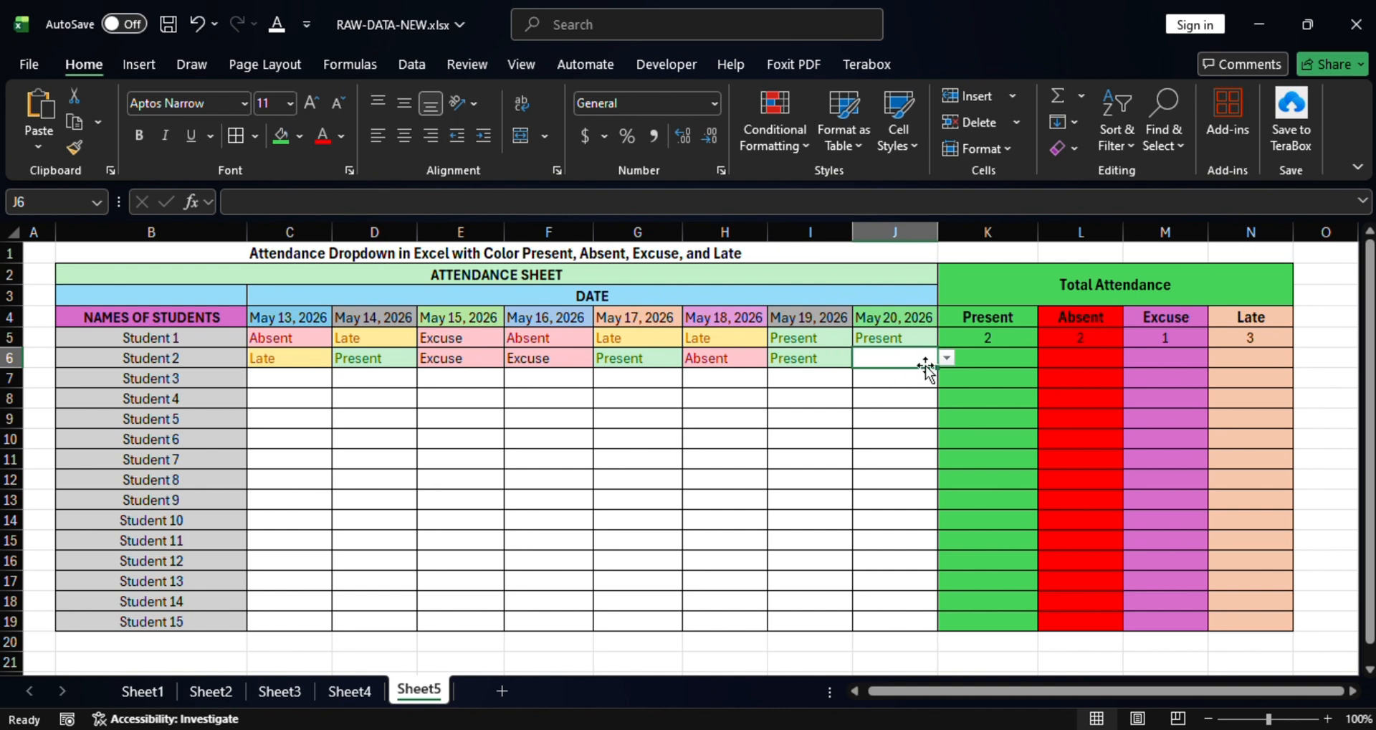
click(947, 357)
click(885, 375)
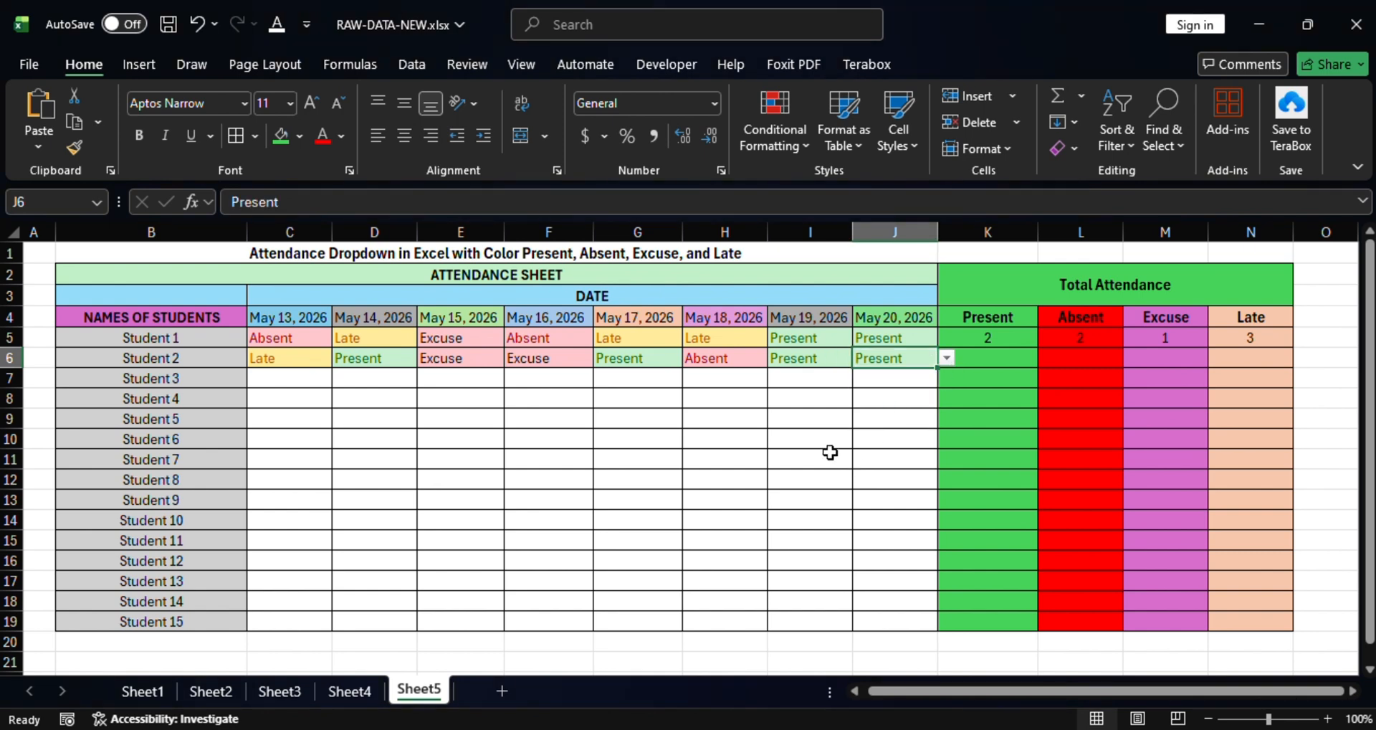
click(547, 357)
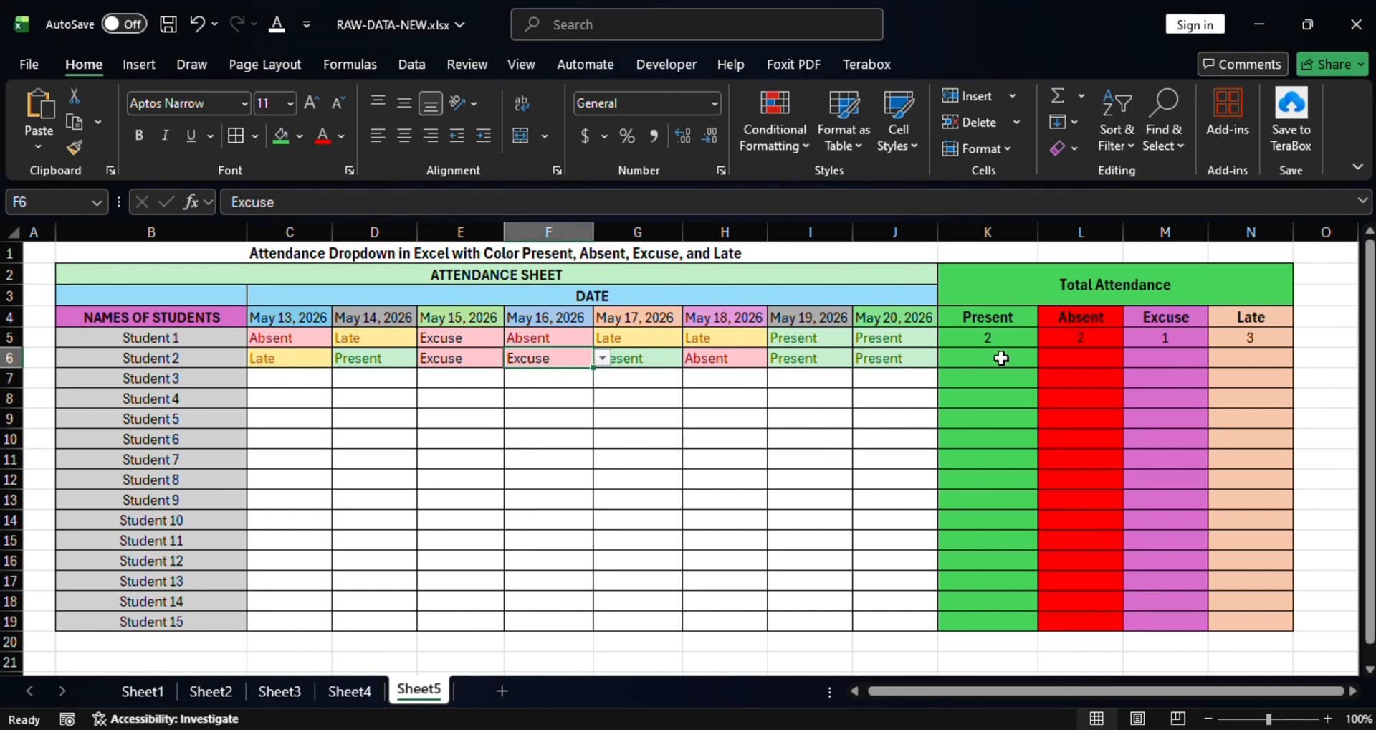
click(894, 344)
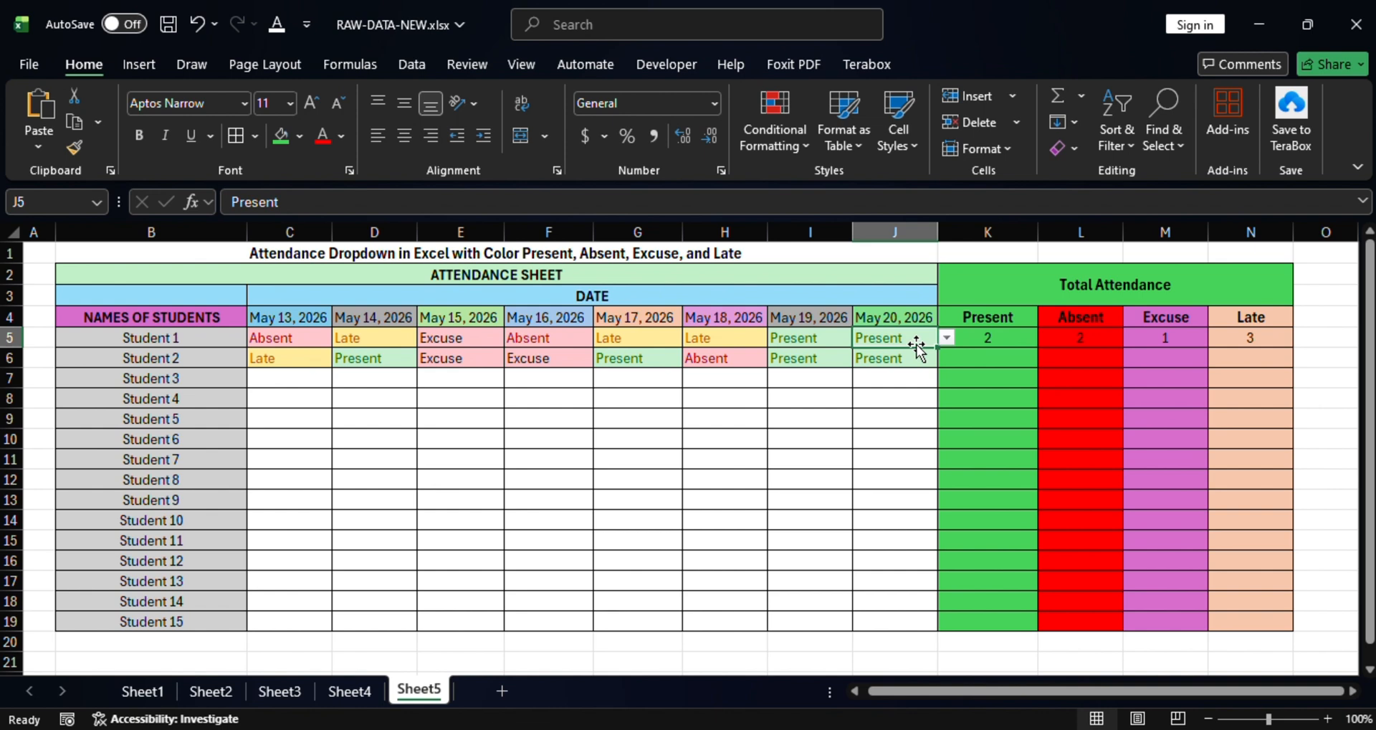
click(985, 340)
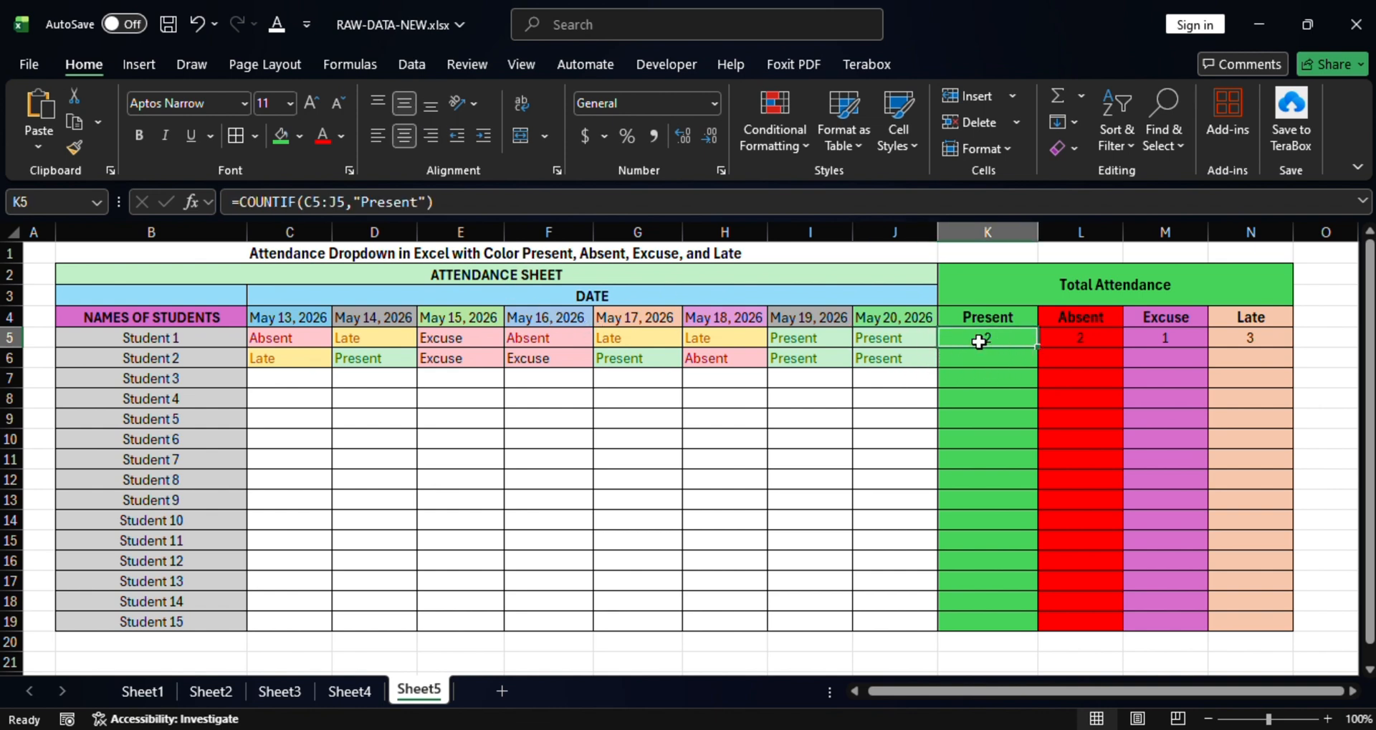
Fill the K5:N5 COUNTIF totals down through row 19 for all 15 students.
drag(978, 340, 1320, 631)
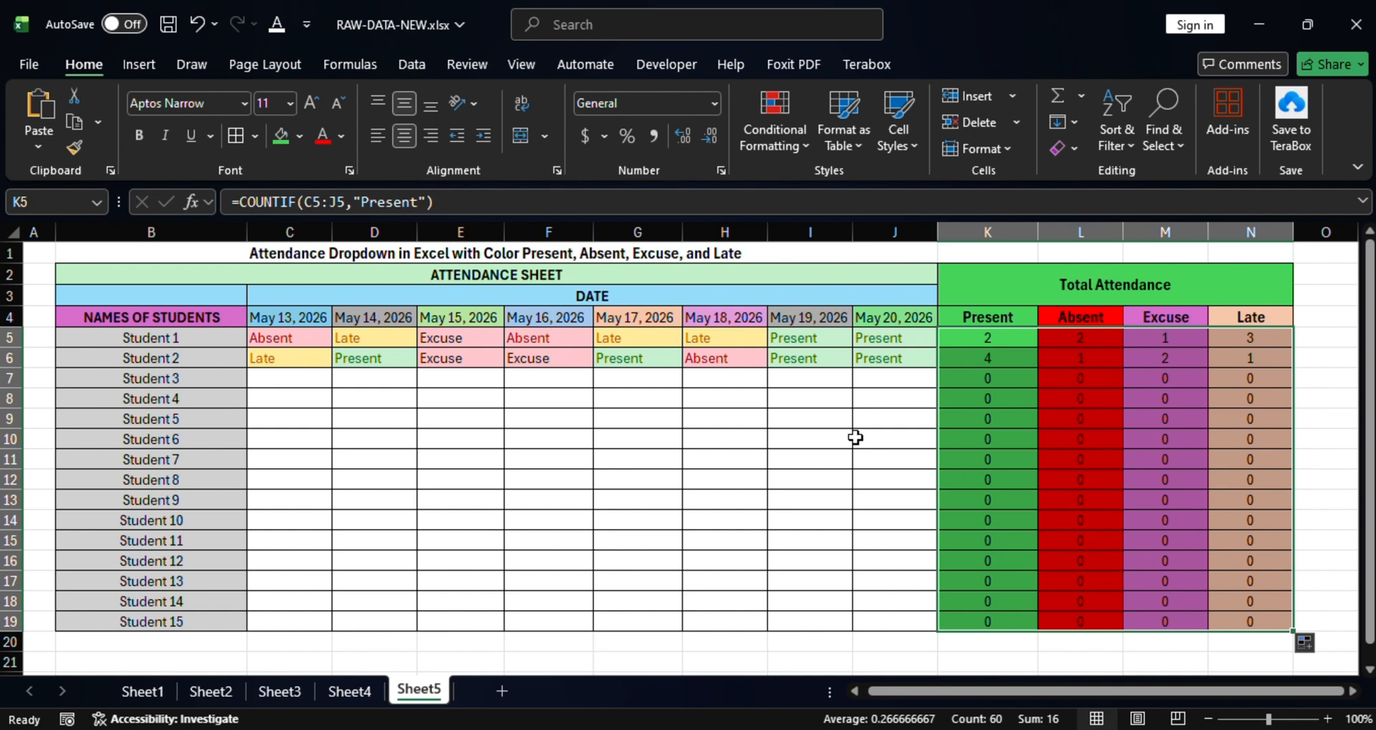
click(1253, 359)
click(984, 358)
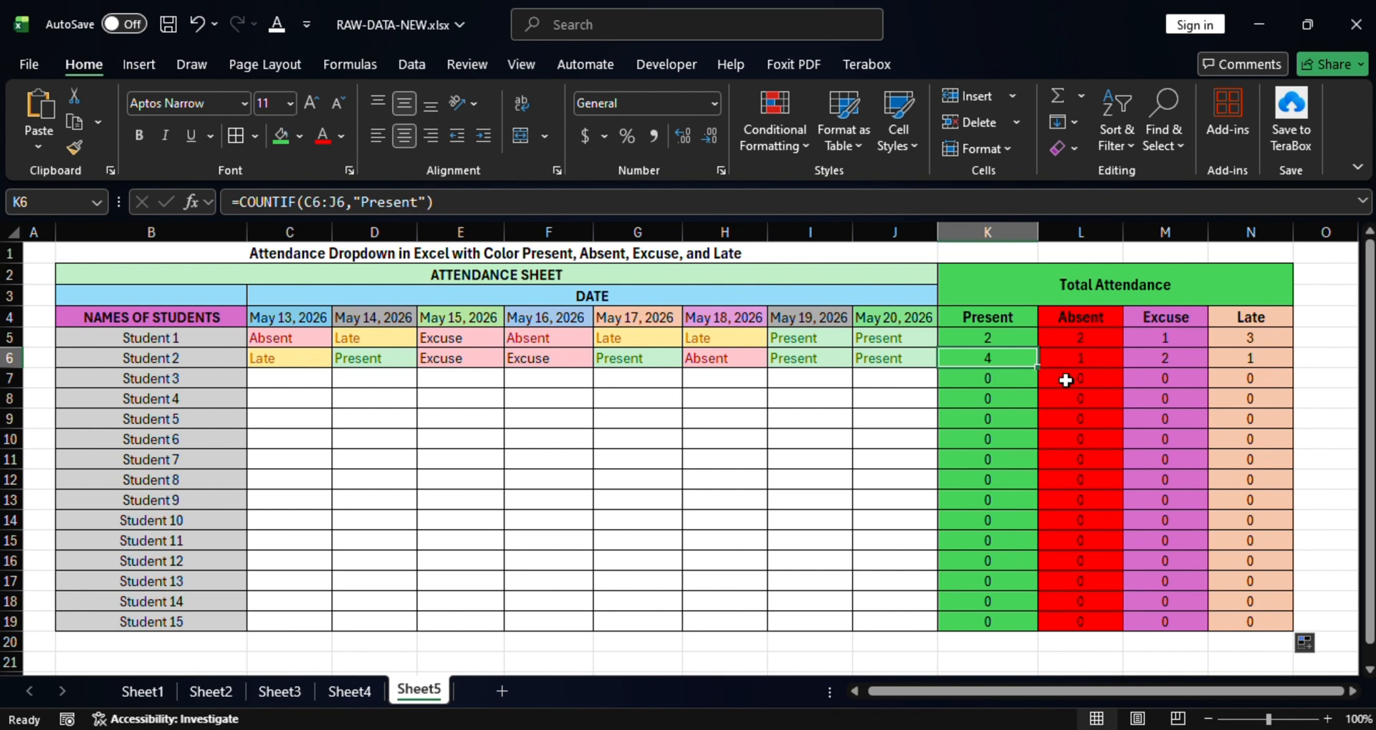
Mark Student 3 Present for May 13–15 and Absent on May 16.
click(293, 379)
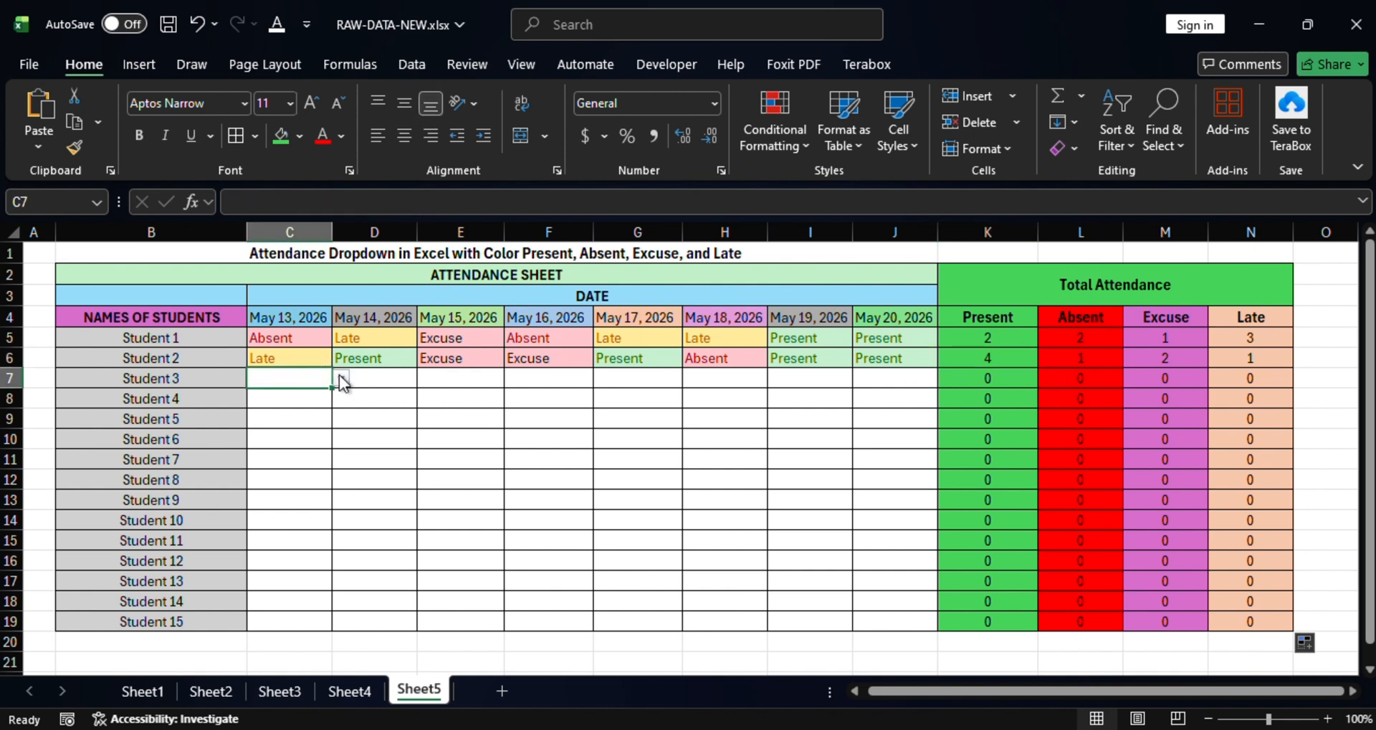
click(343, 380)
click(271, 398)
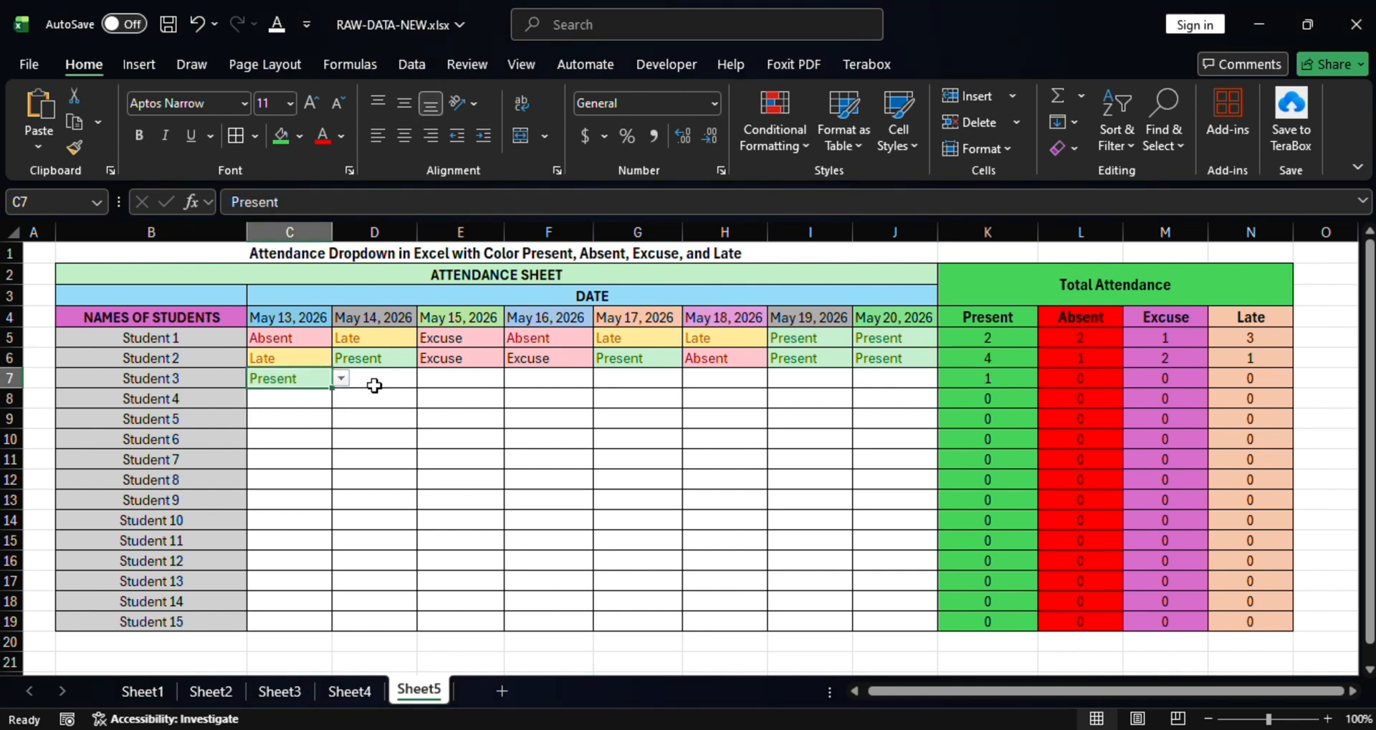
click(375, 386)
click(427, 378)
click(373, 402)
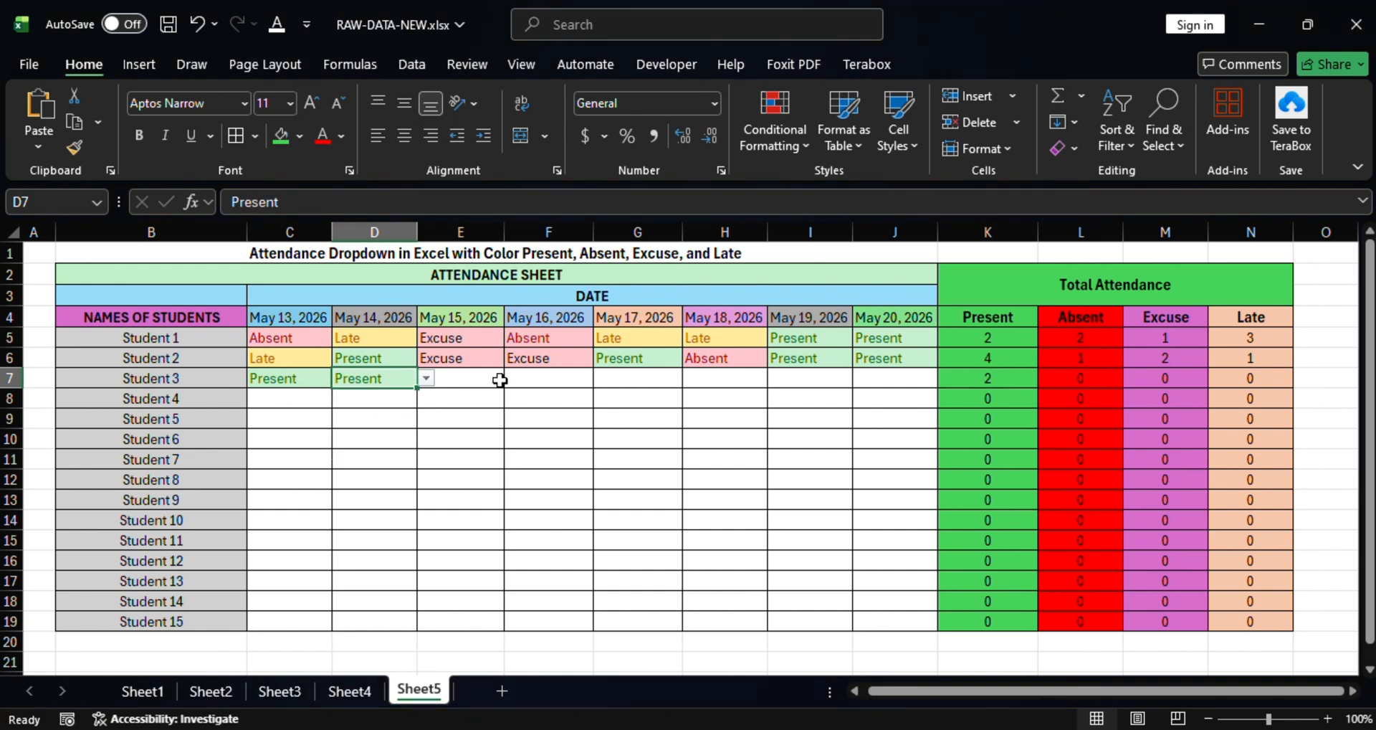
click(498, 385)
click(514, 378)
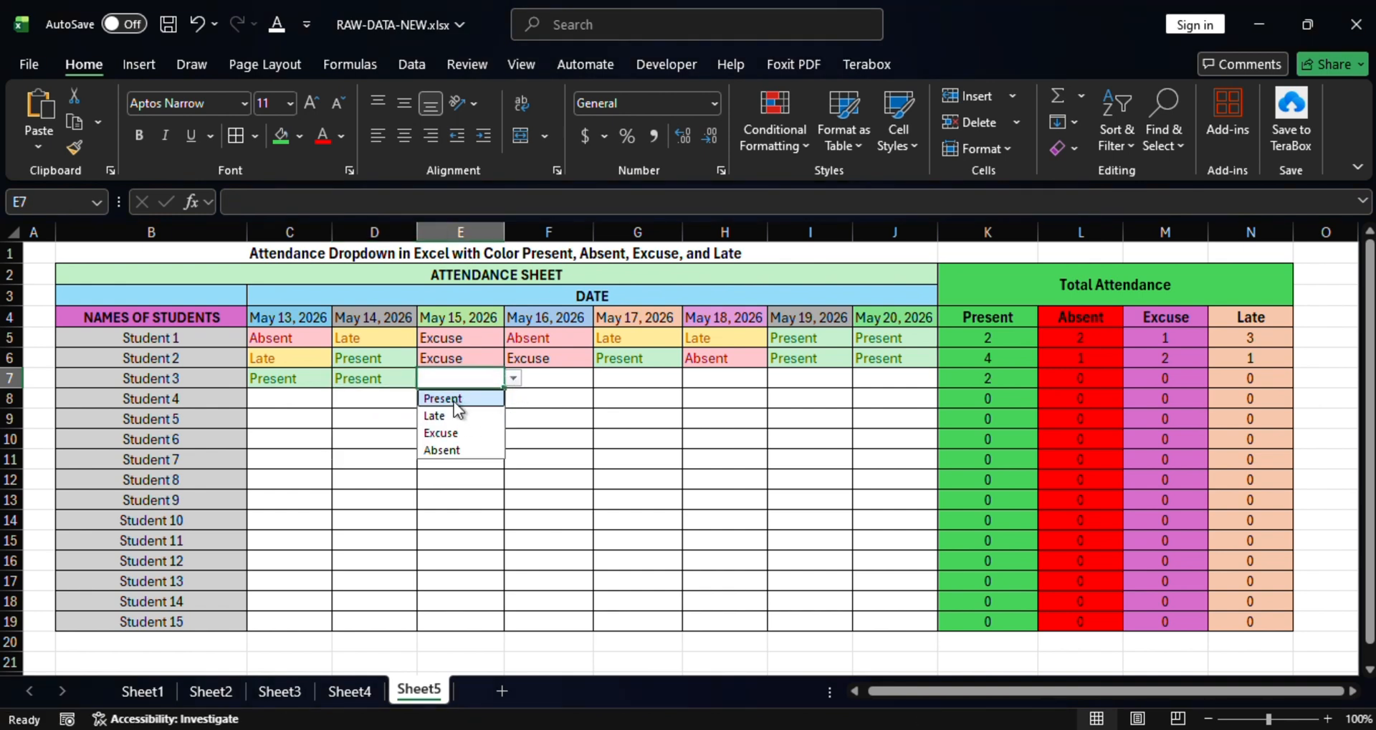
click(457, 401)
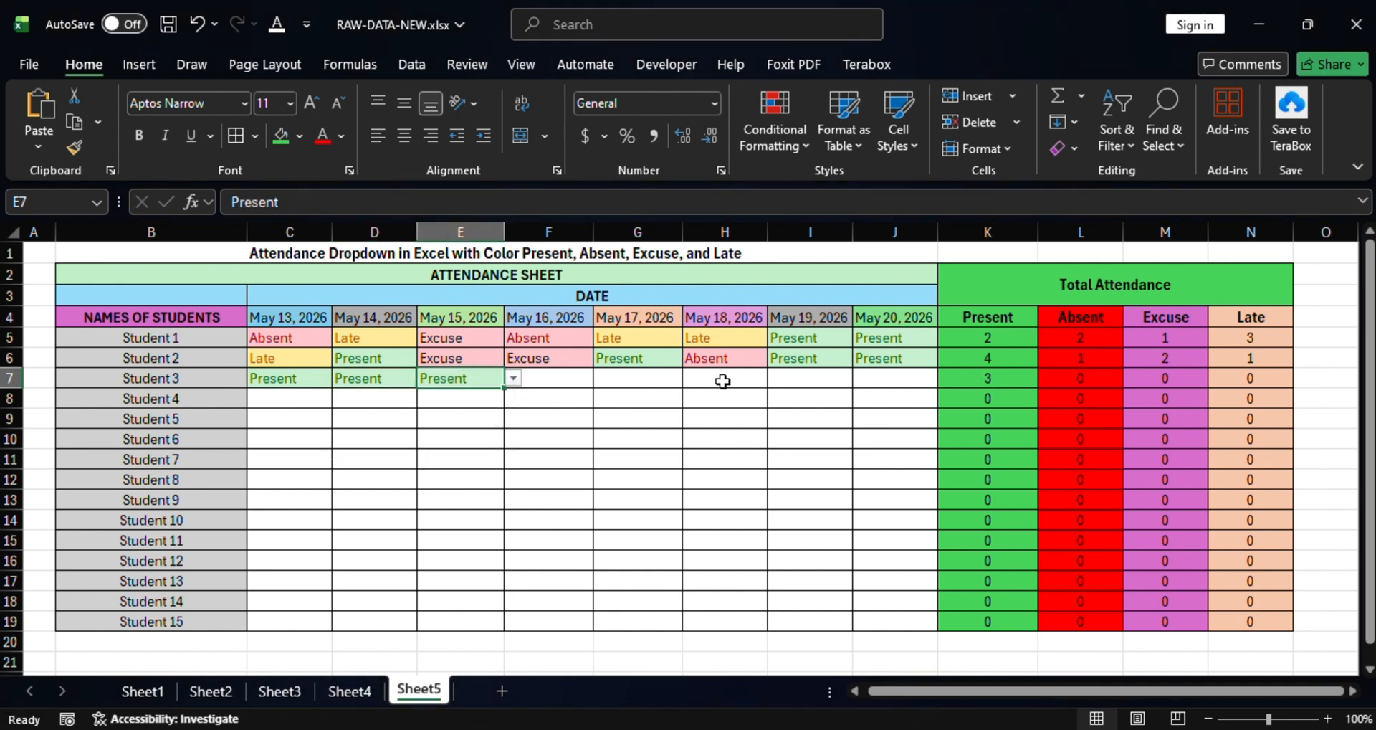
click(583, 379)
click(602, 380)
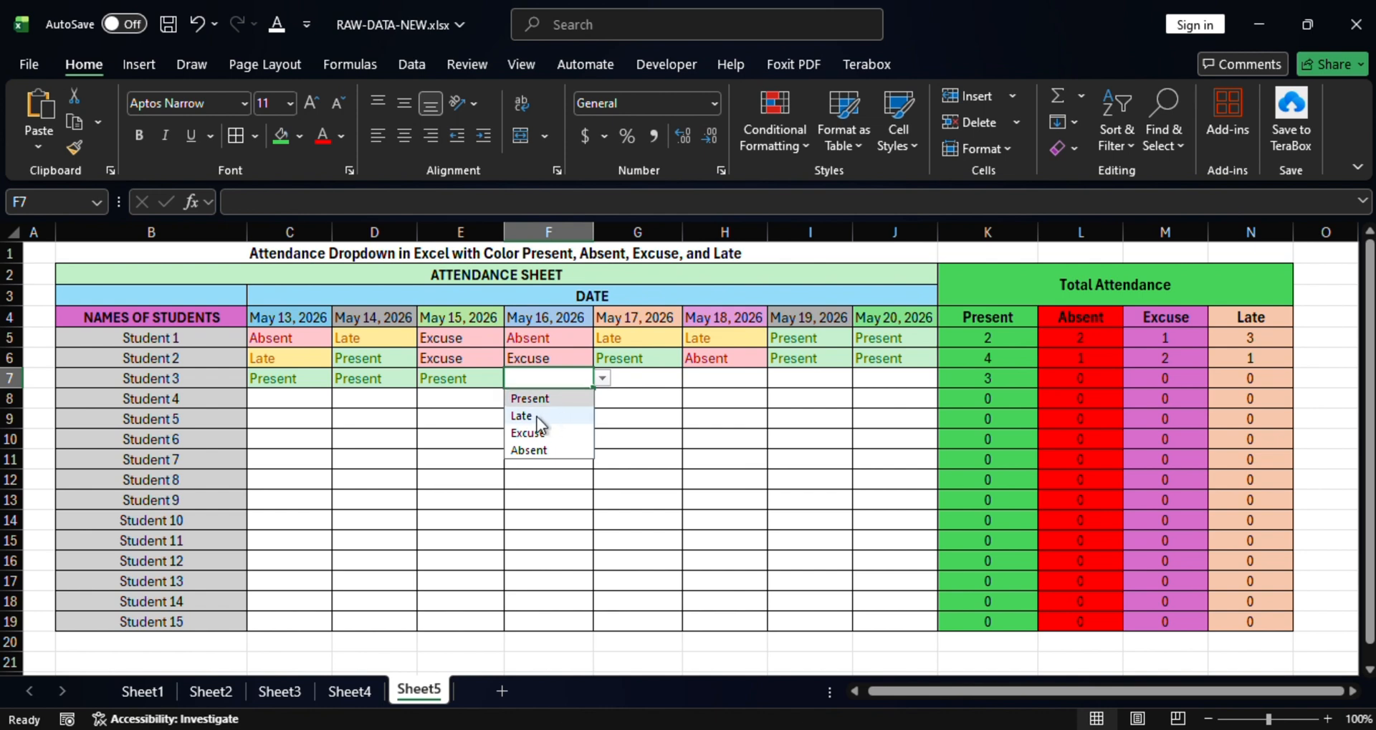
click(534, 450)
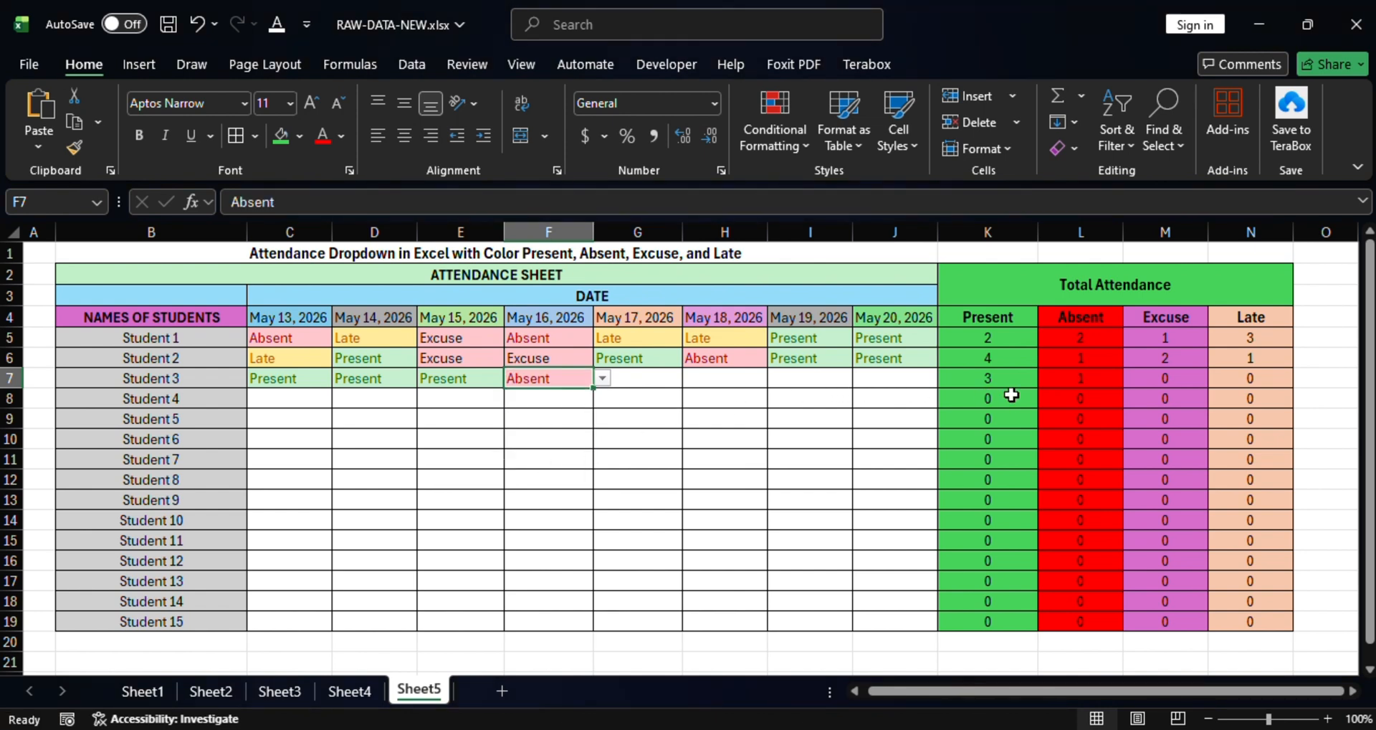
Mark Student 3 Excuse for May 17, 18, 19 and 20.
click(626, 378)
click(693, 378)
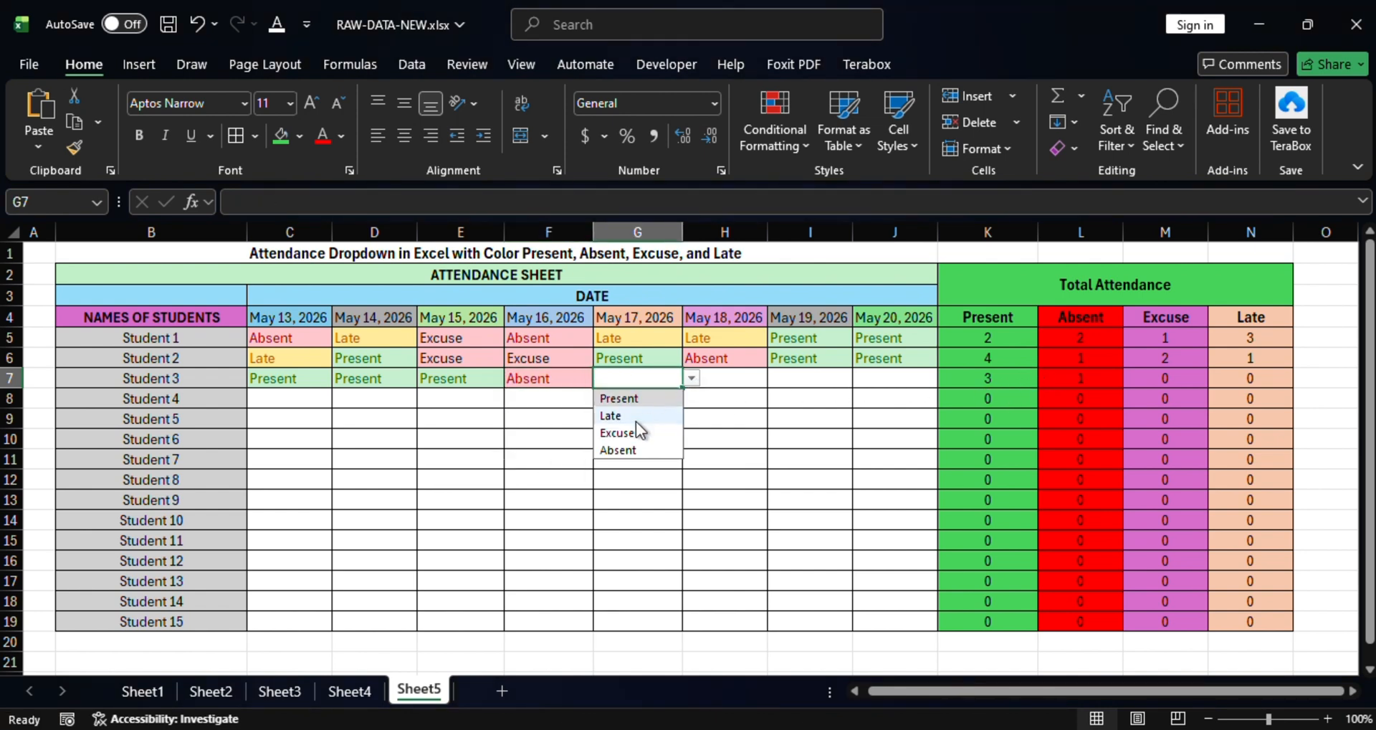
click(625, 432)
click(745, 372)
click(776, 378)
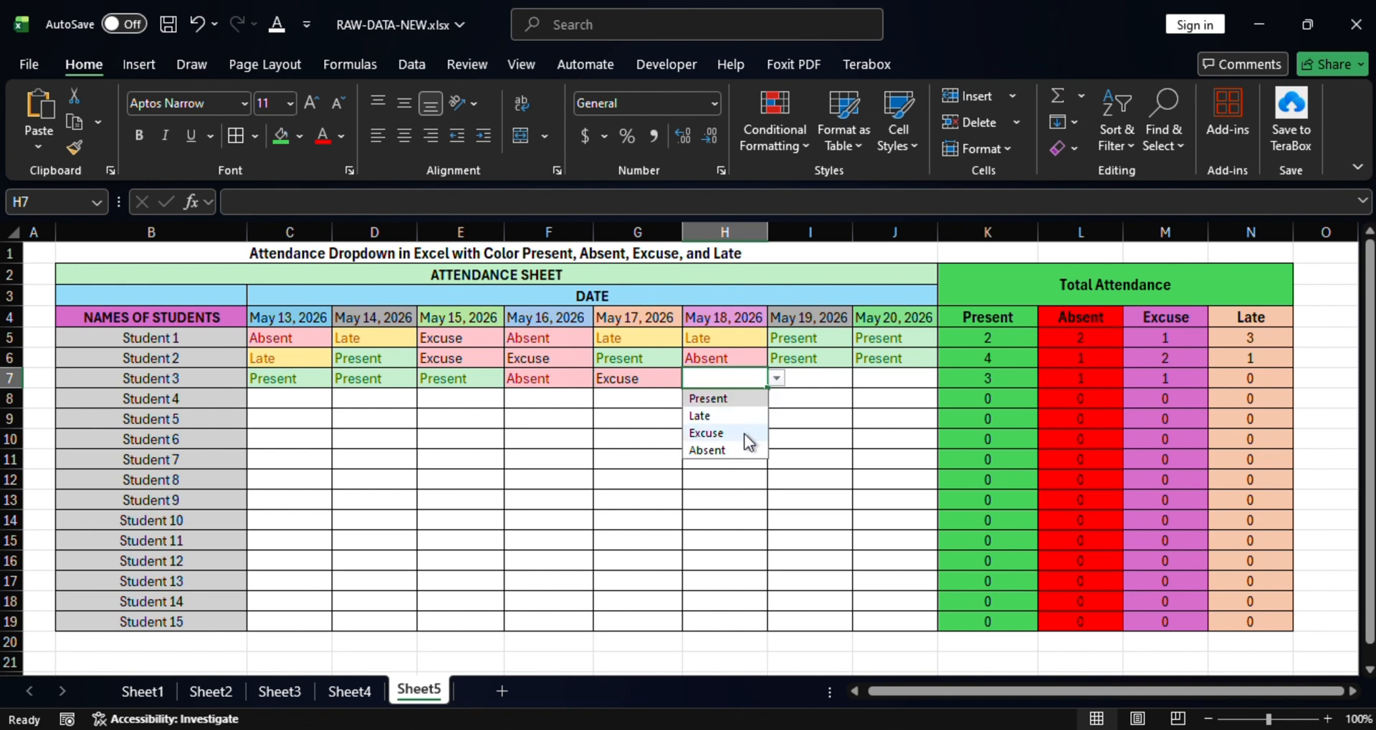
click(744, 433)
click(820, 378)
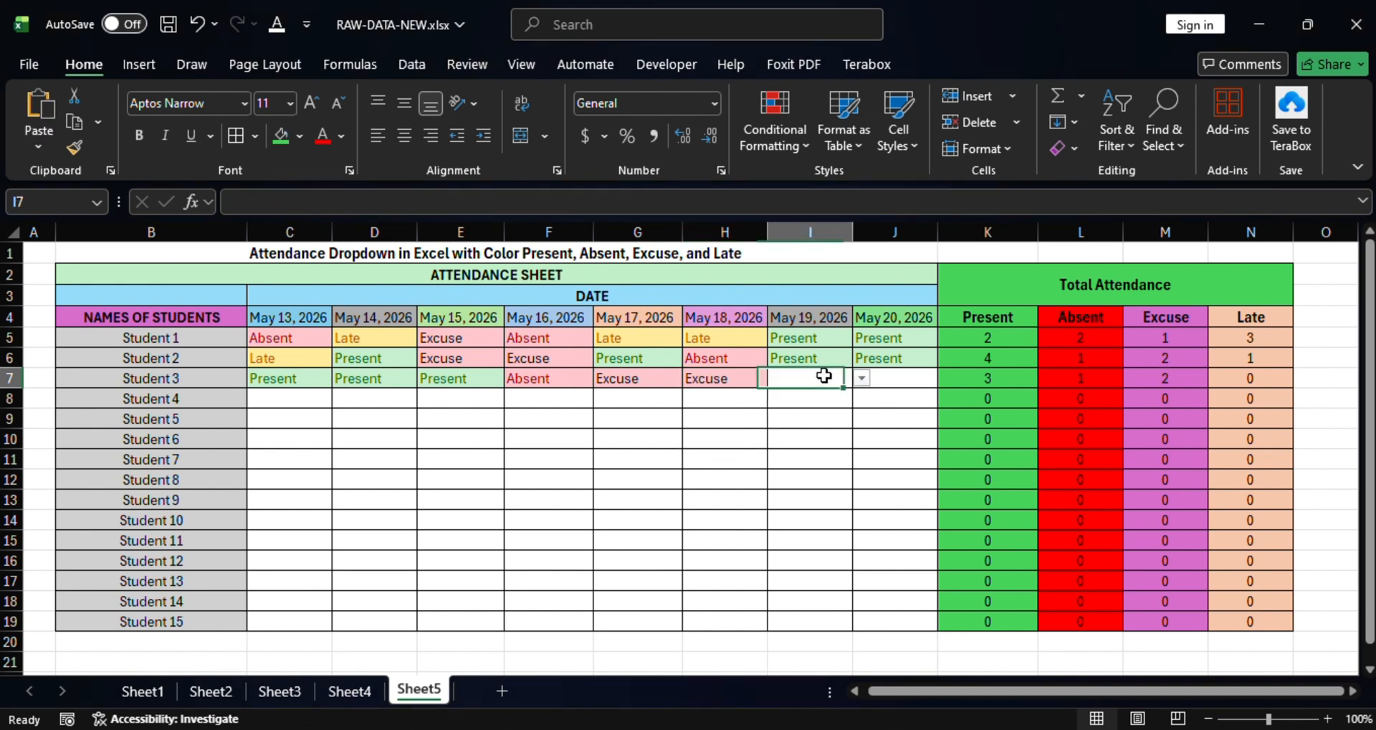
click(861, 379)
click(792, 433)
click(896, 377)
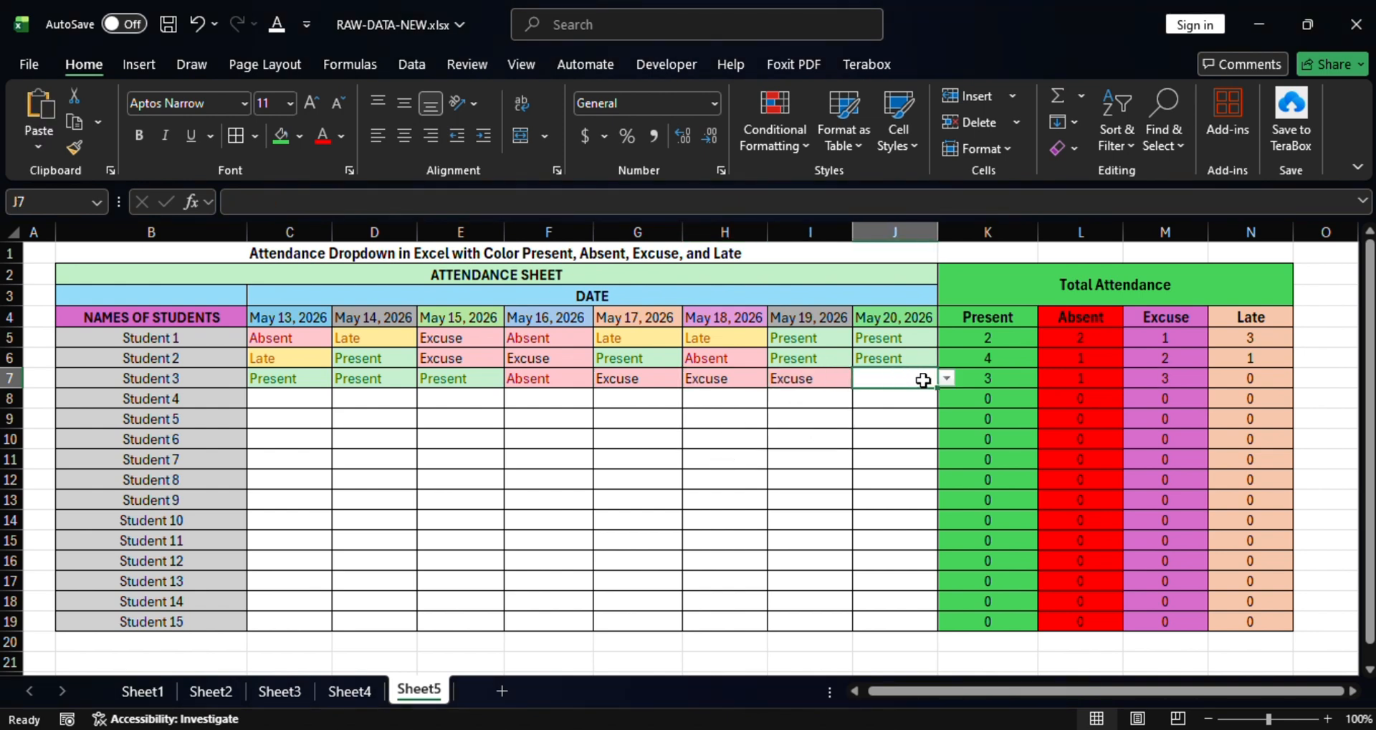
click(947, 378)
click(886, 432)
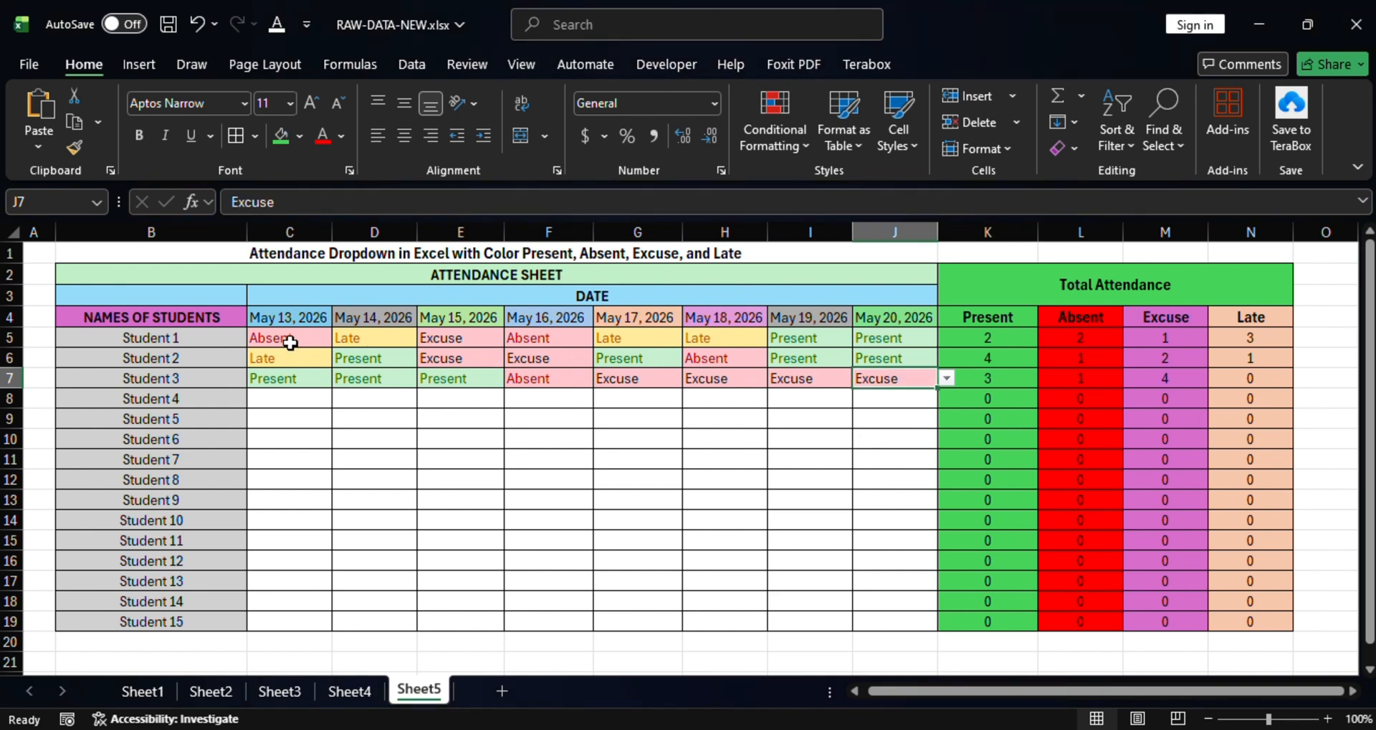
Copy Students 1–3's attendance block C5:J7 and paste it repeatedly down to Student 15.
drag(290, 343, 886, 376)
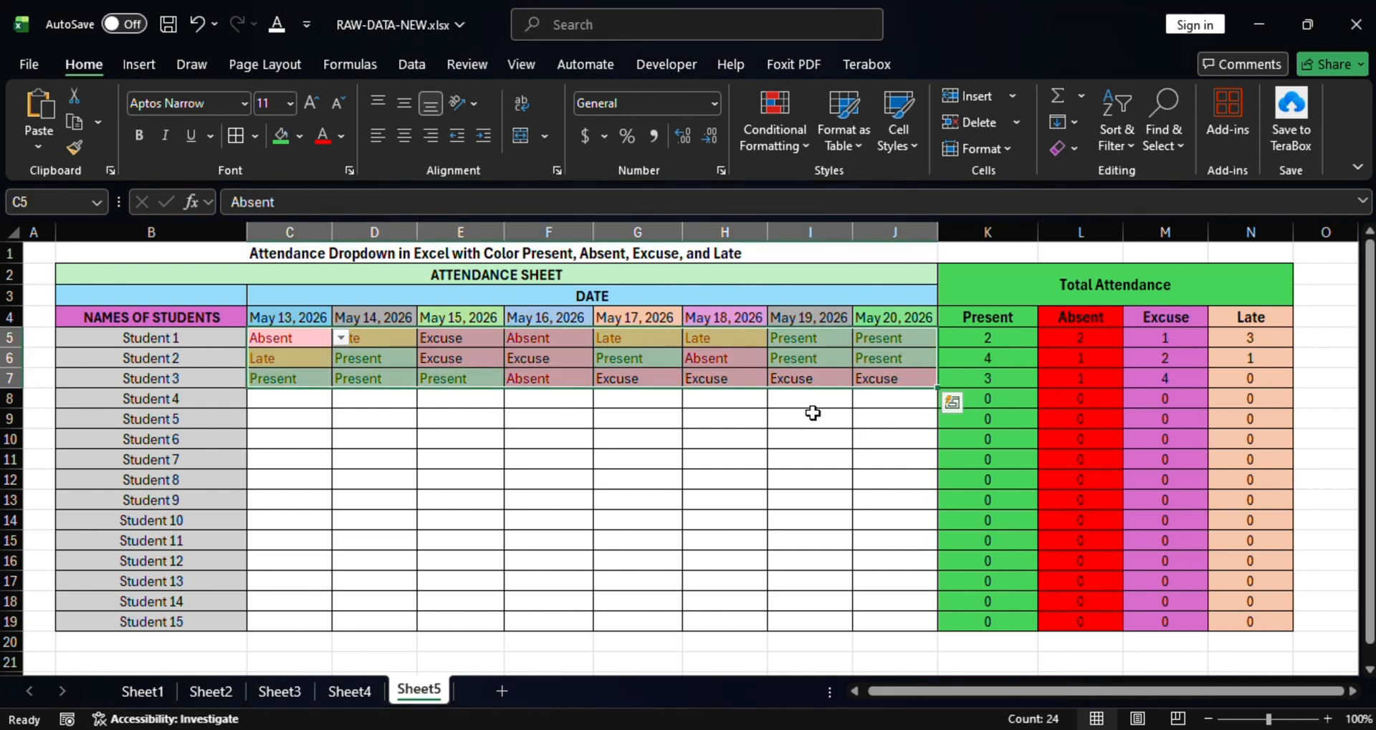
key(ctrl+c)
drag(285, 399, 738, 543)
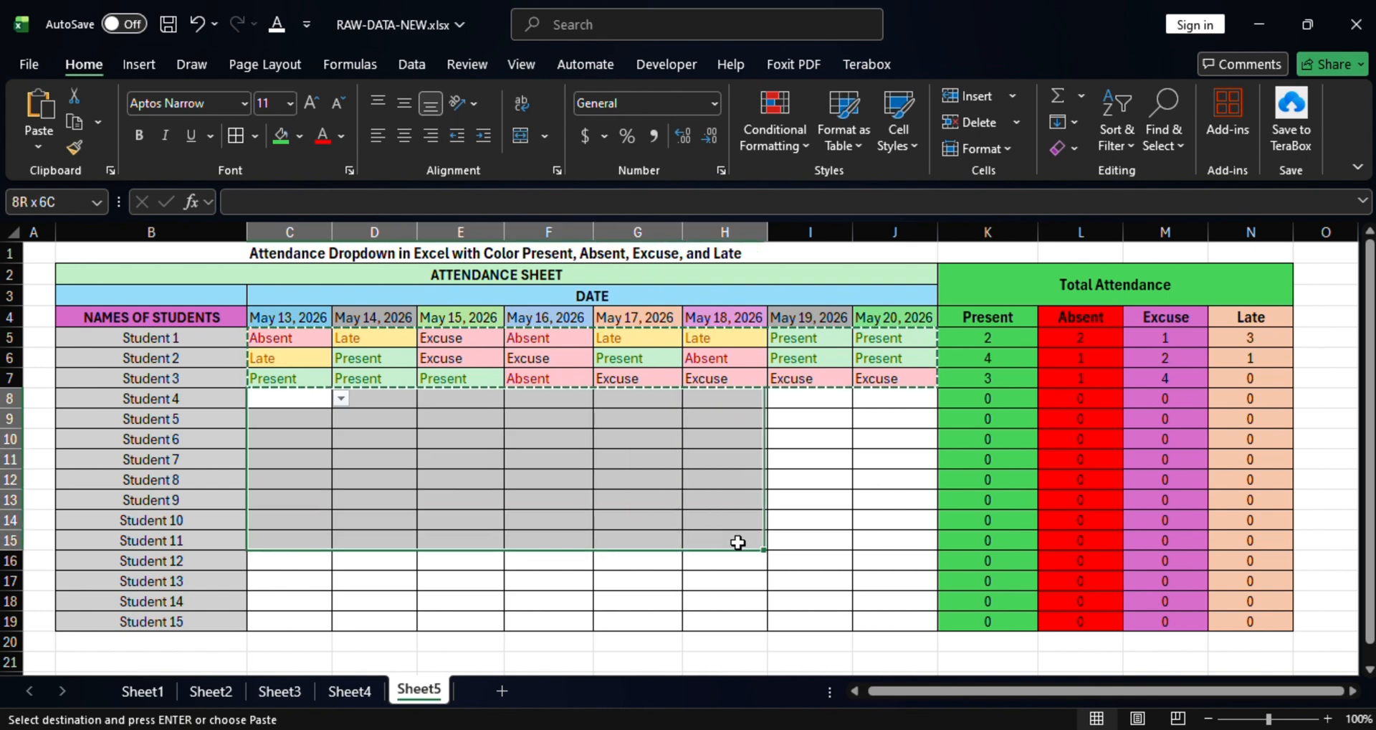
key(ctrl+v)
click(261, 521)
key(ctrl+v)
click(273, 585)
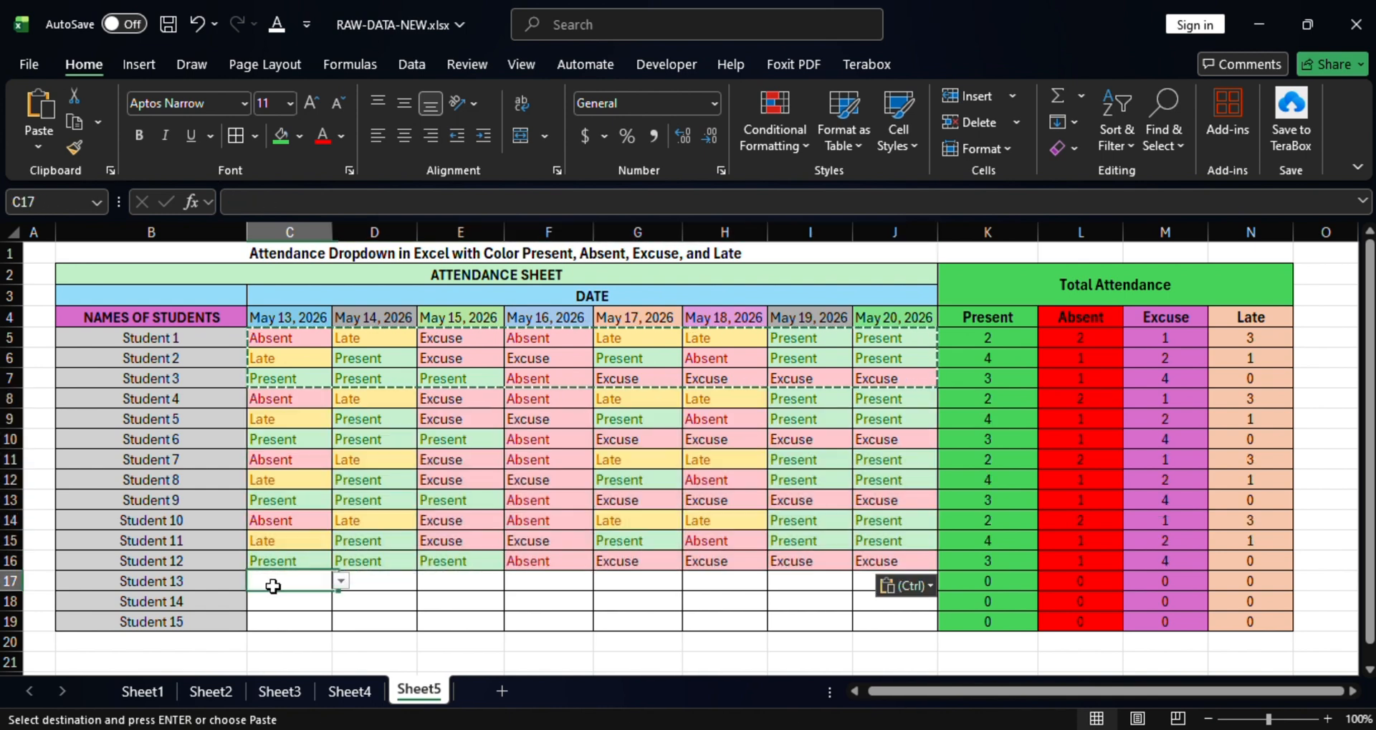
key(ctrl+v)
click(738, 462)
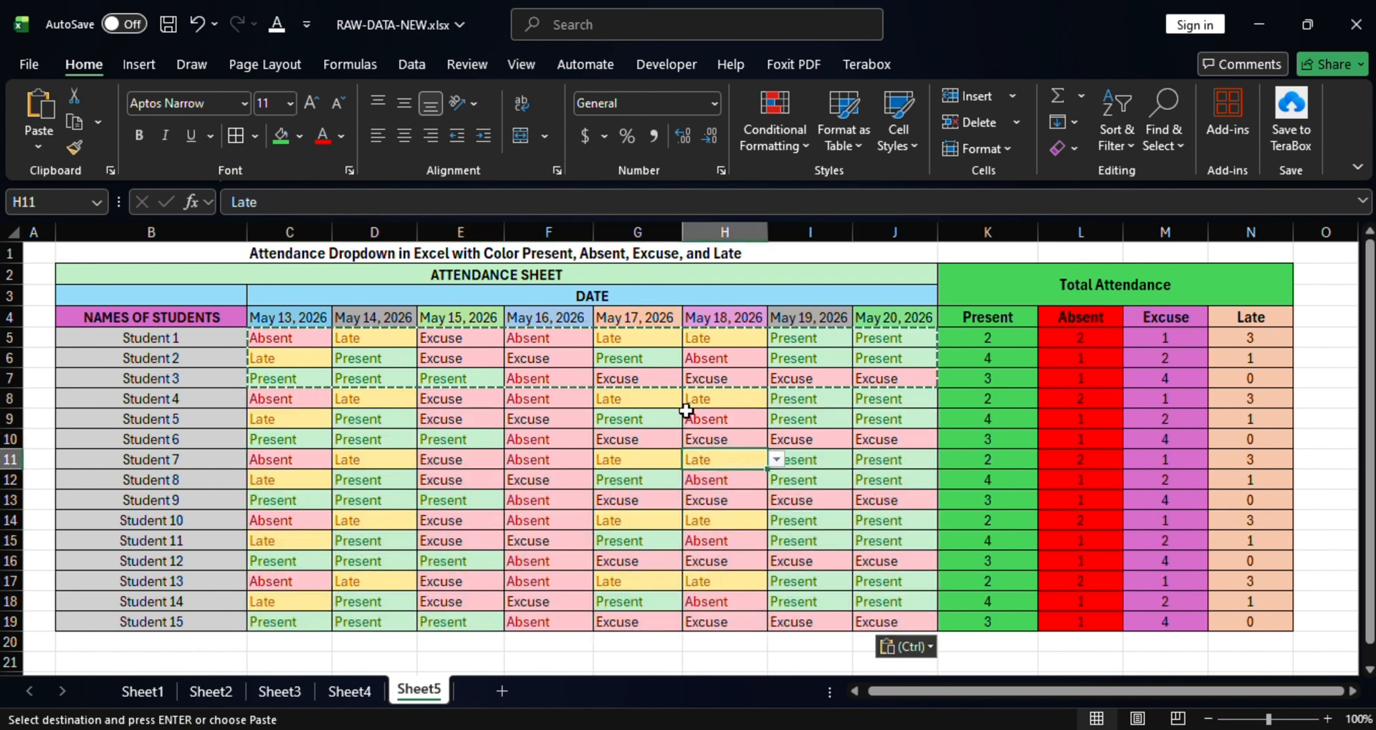
key(Escape)
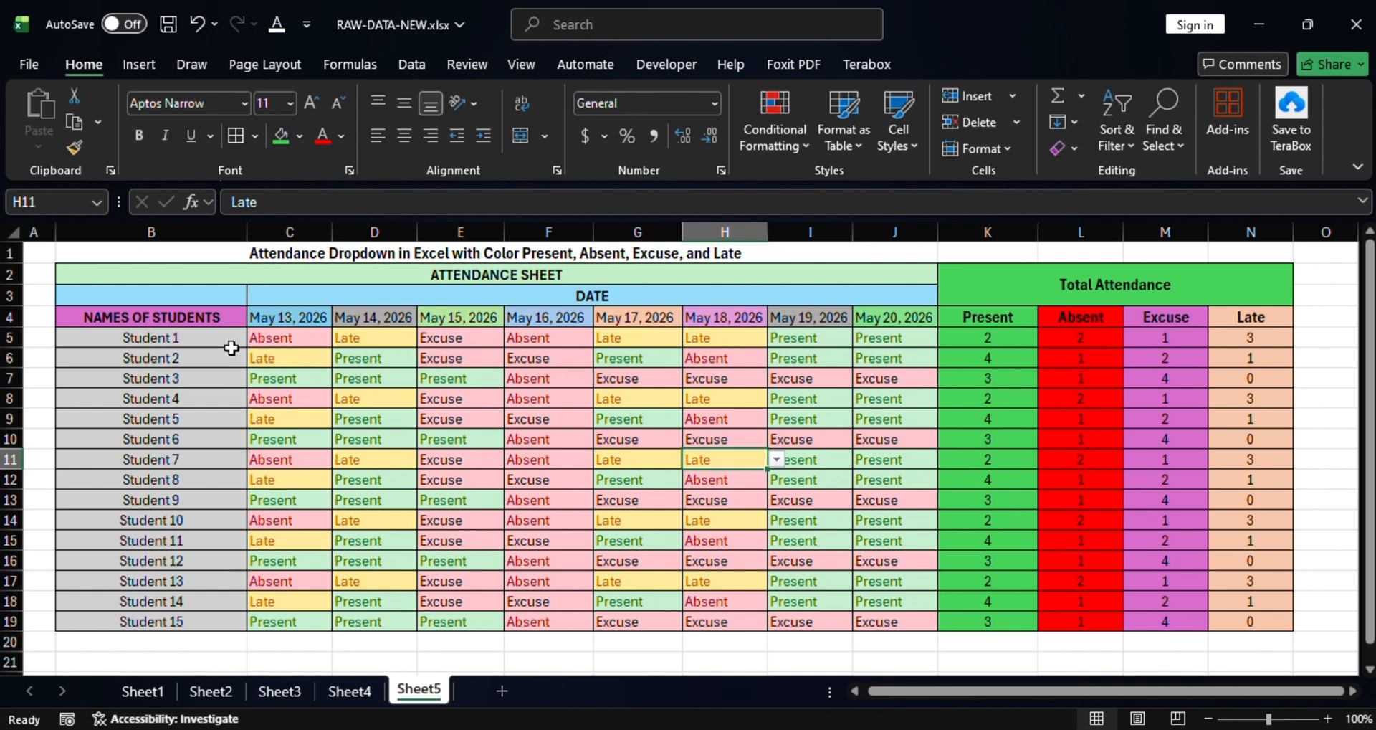
click(205, 339)
click(10, 337)
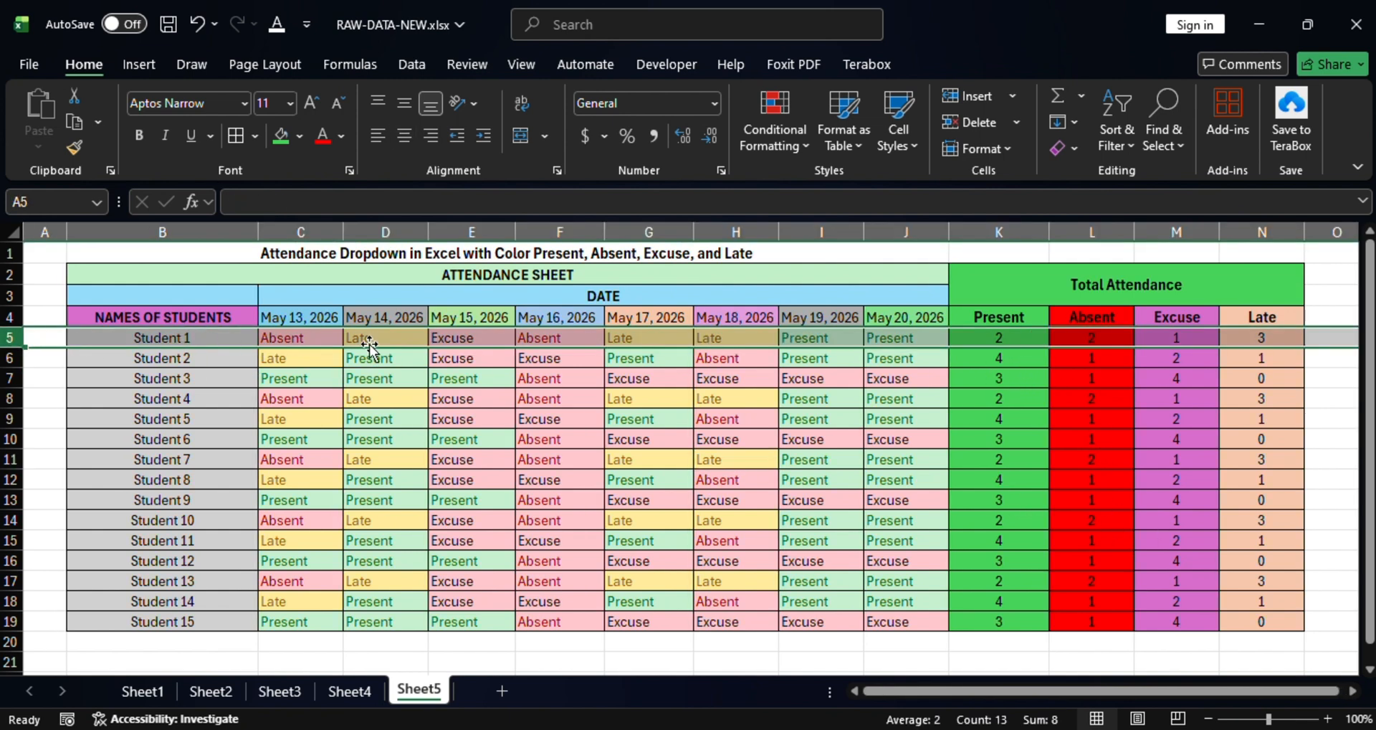
click(1030, 339)
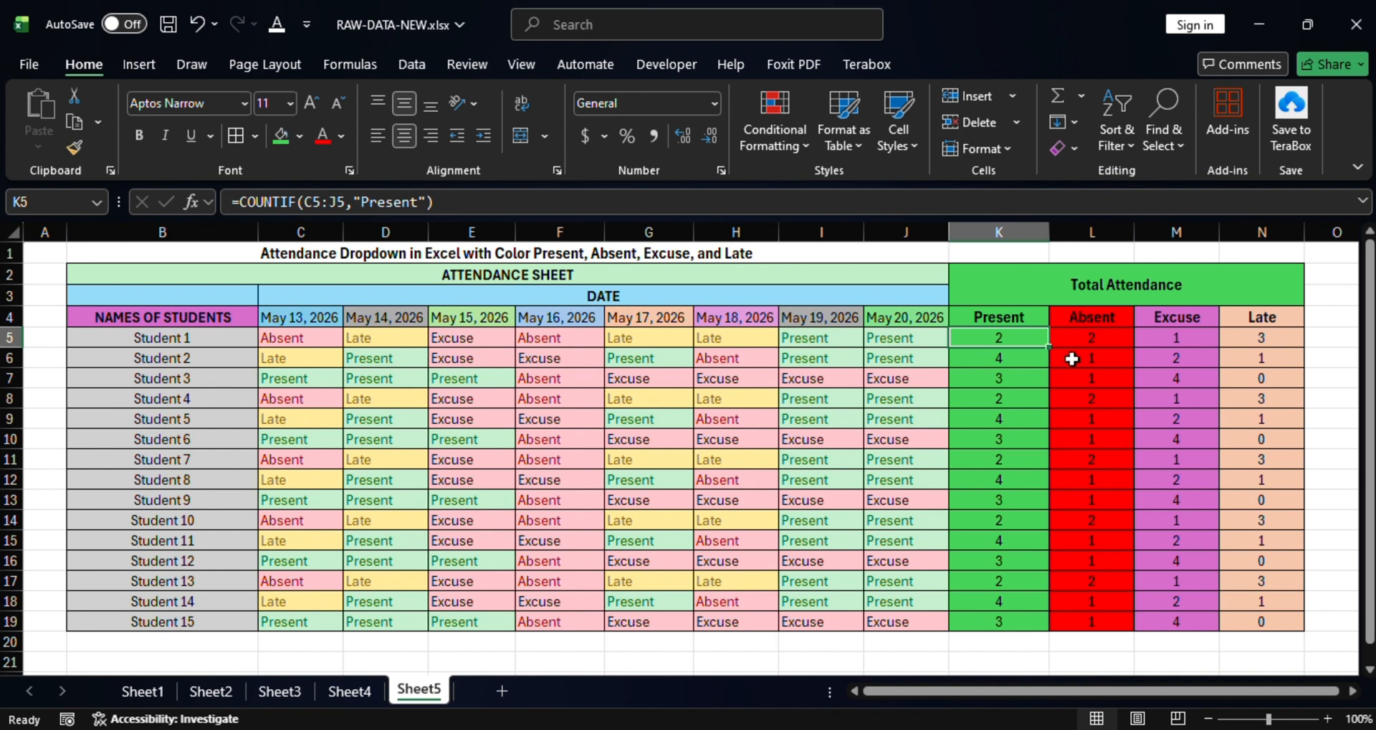
click(13, 356)
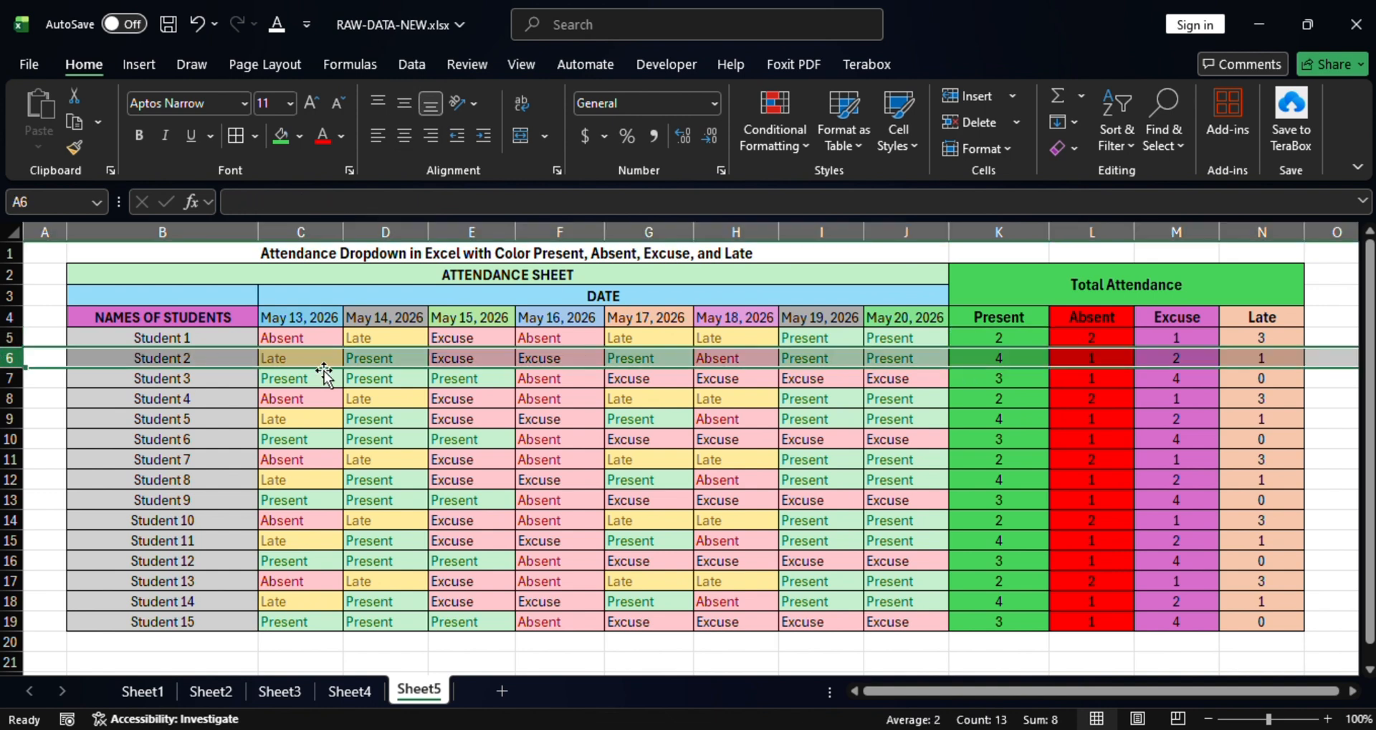
click(1021, 362)
key(Right)
key(Right)
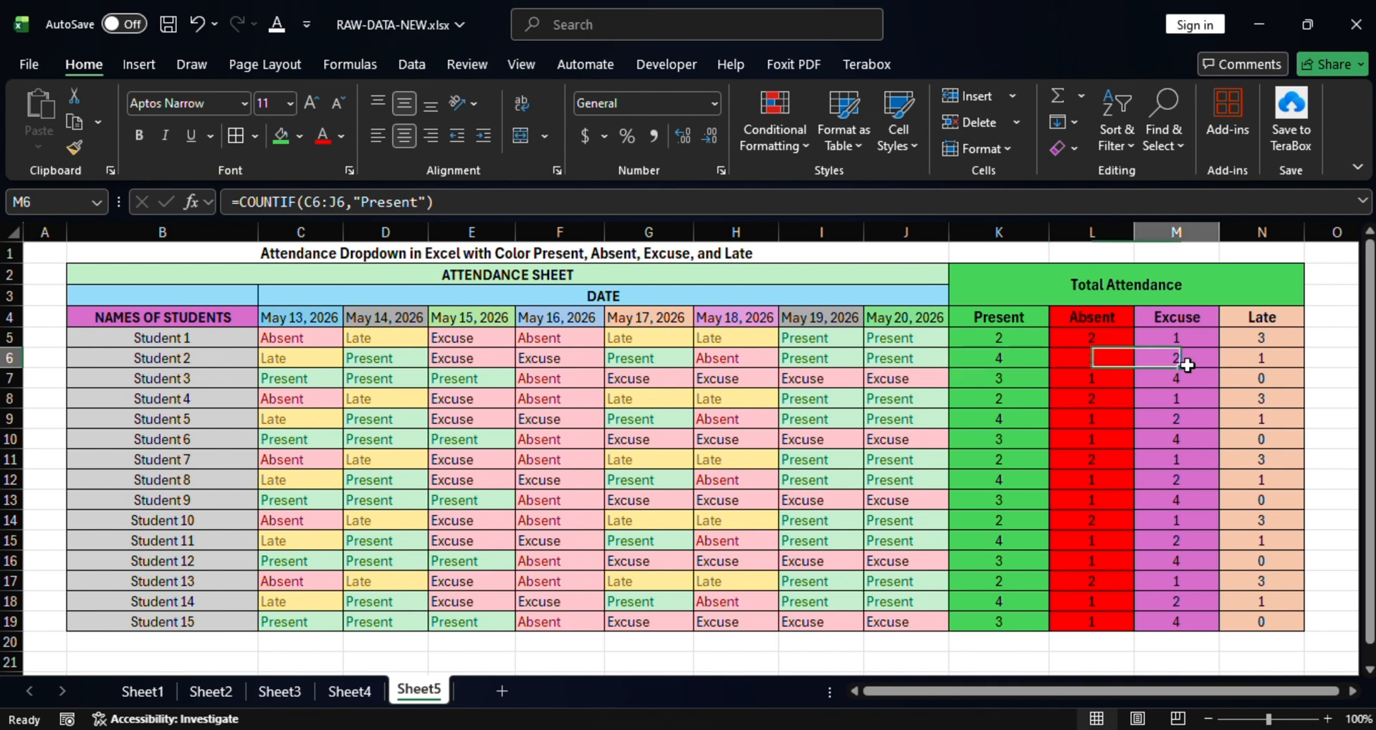
click(1098, 358)
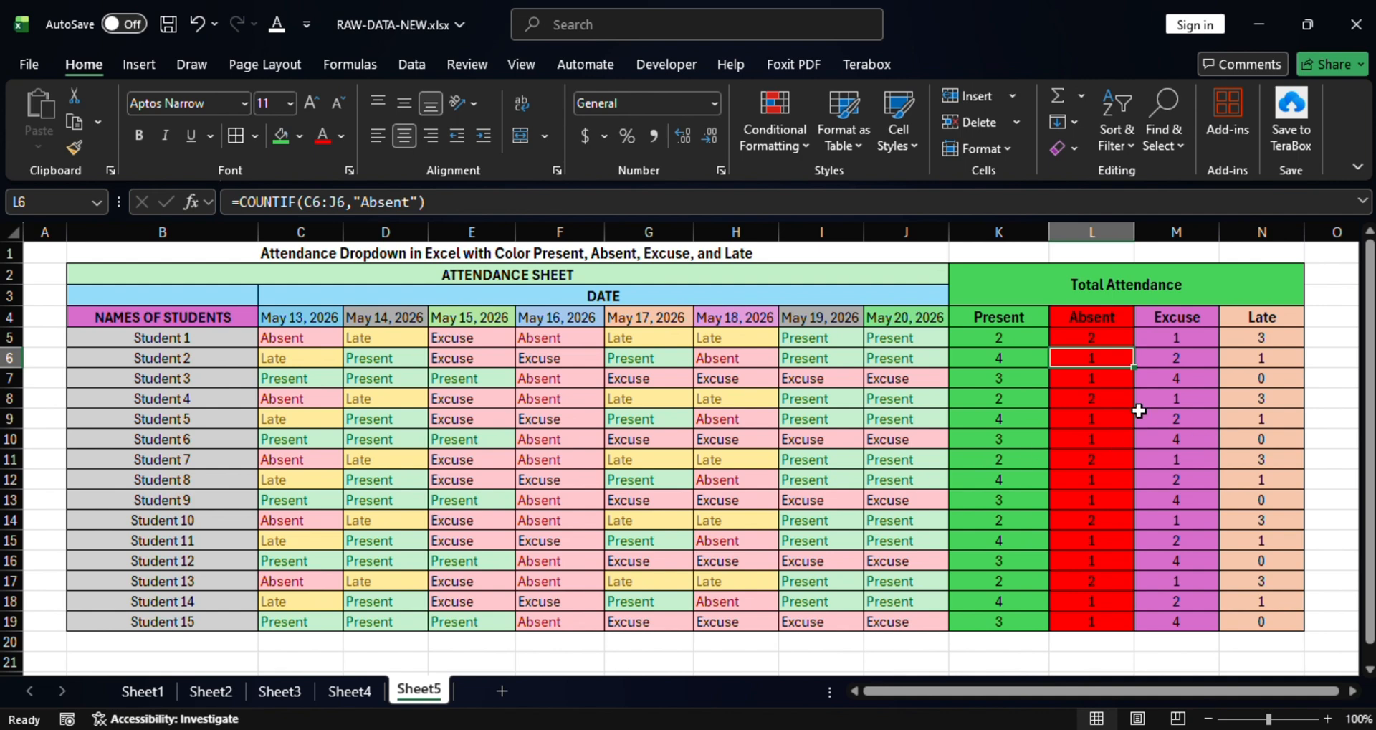
click(1181, 361)
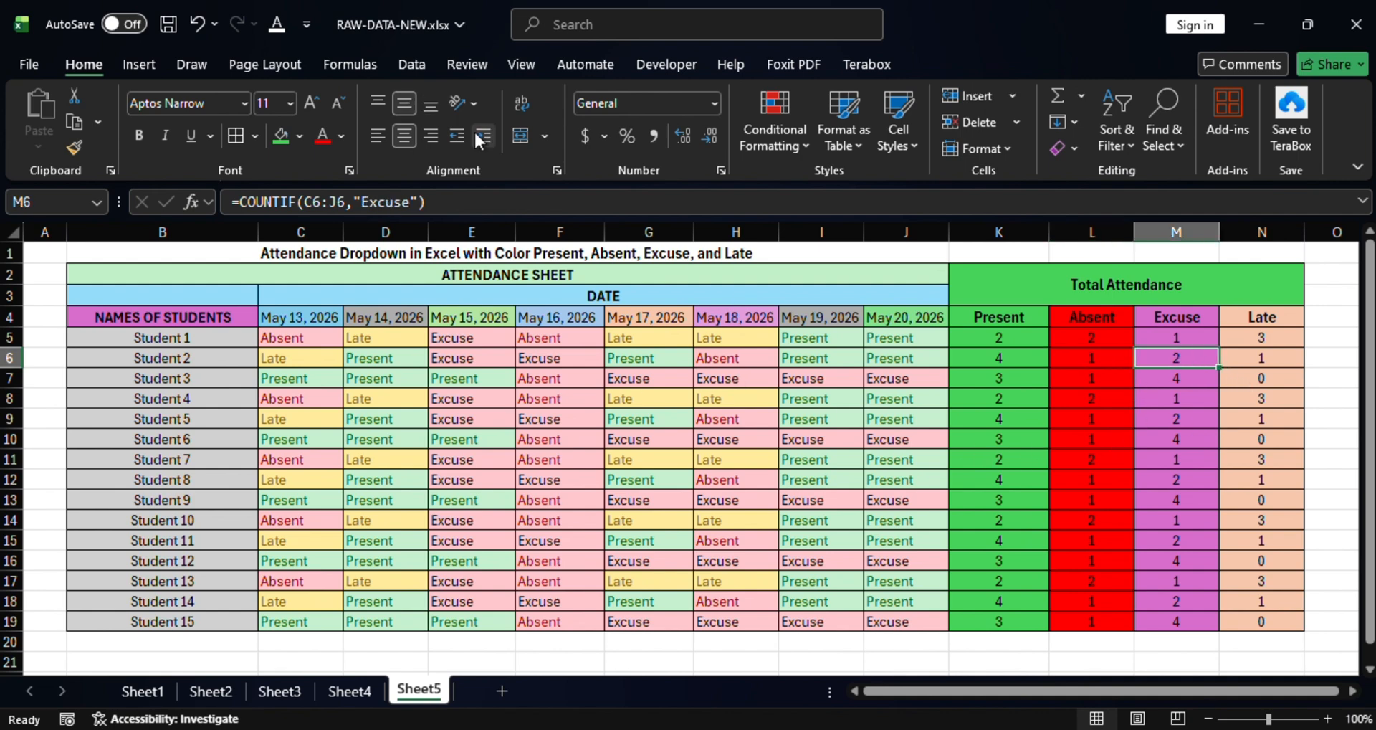